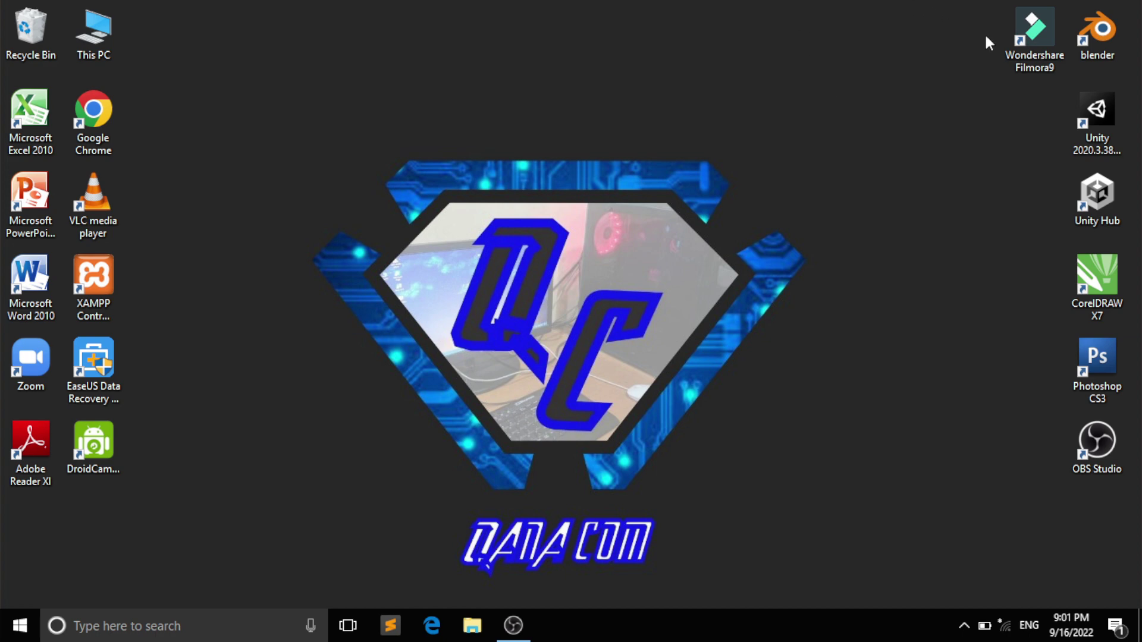
# - Launch Filmora9 and start a new 16:9 widescreen project, dismissing the import prompt
pyautogui.click(1035, 37)
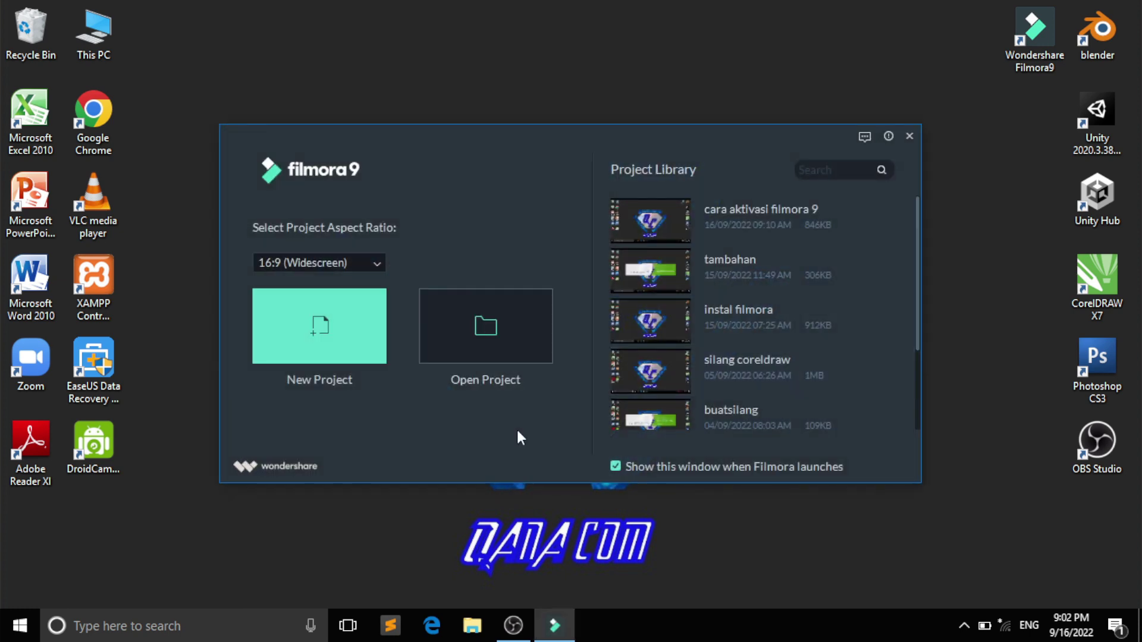
pyautogui.click(319, 331)
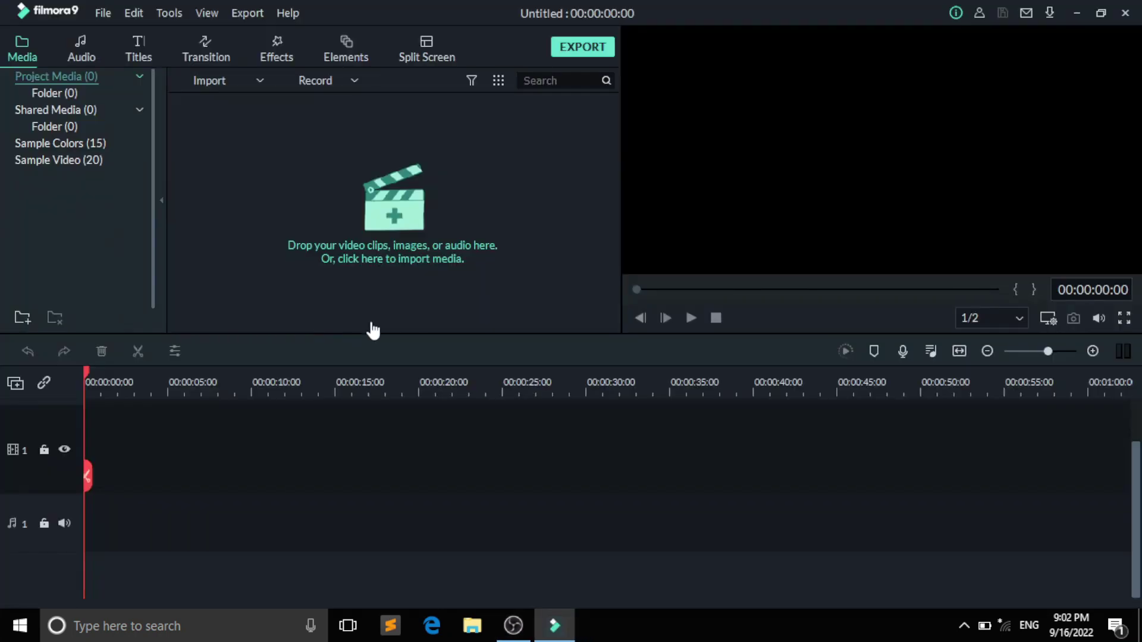
pyautogui.hotkey('ctrl', 'i')
pyautogui.press('Escape')
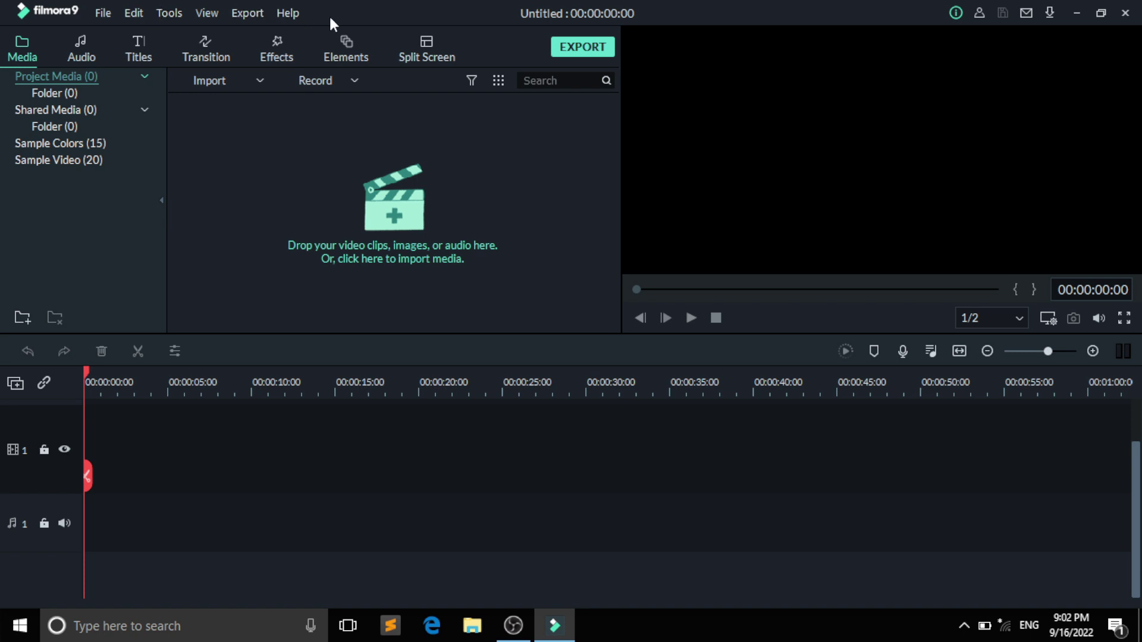
pyautogui.click(100, 13)
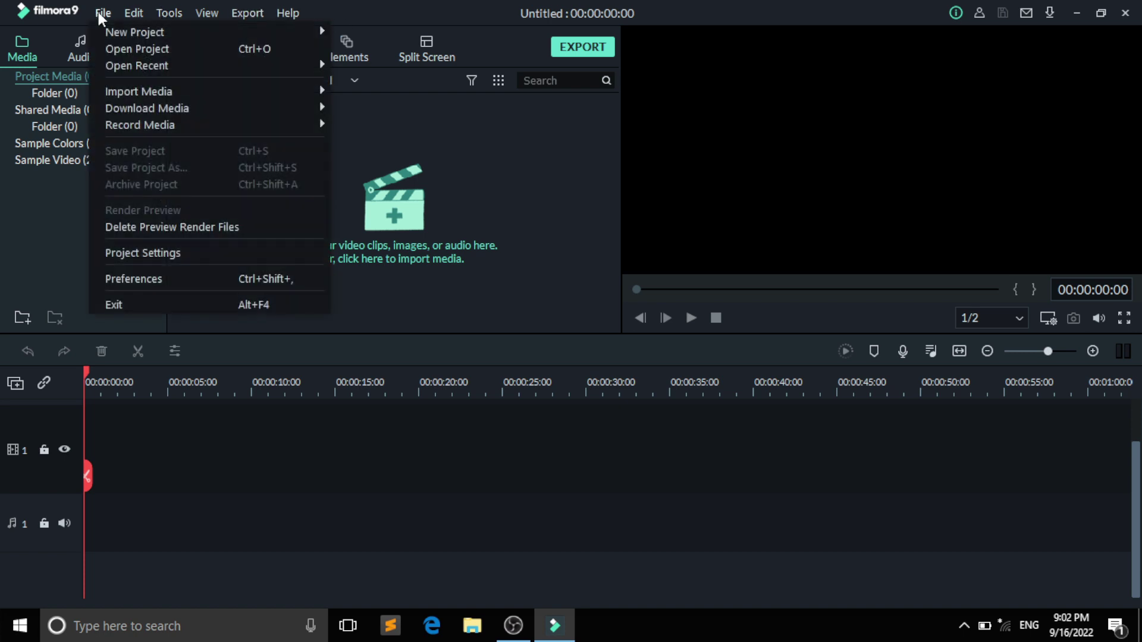
pyautogui.click(126, 14)
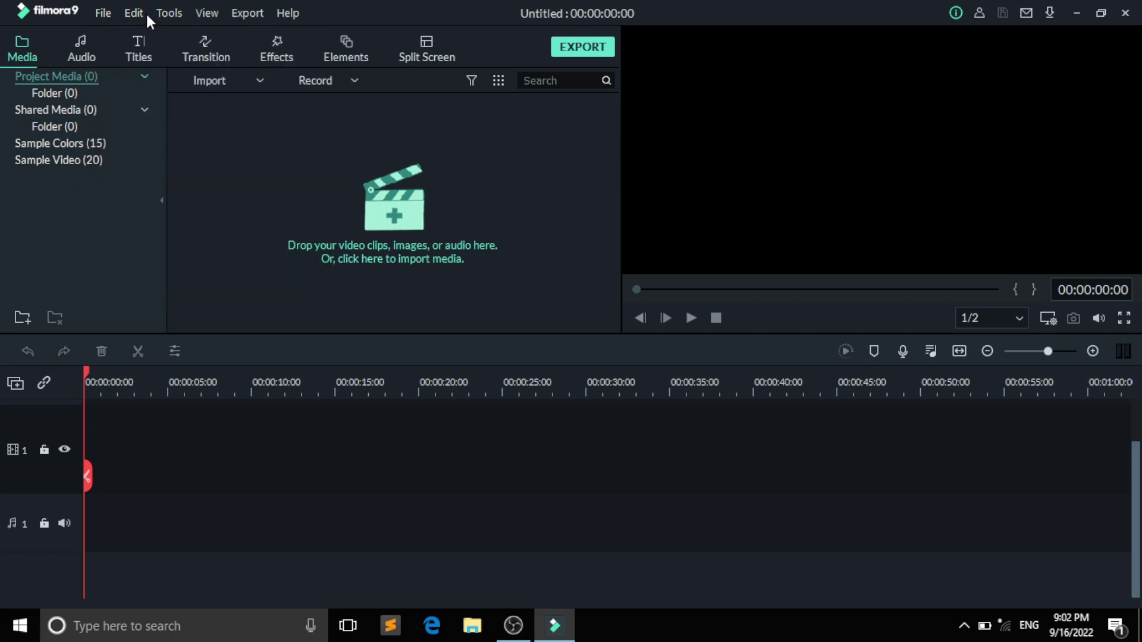
pyautogui.click(164, 14)
pyautogui.click(238, 15)
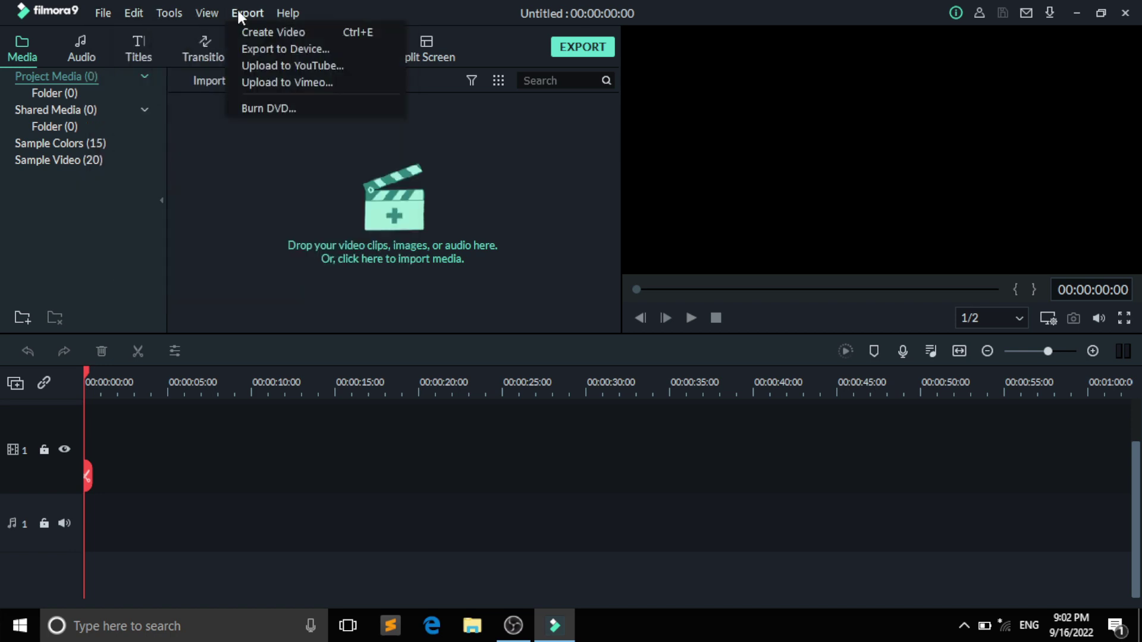
pyautogui.click(289, 13)
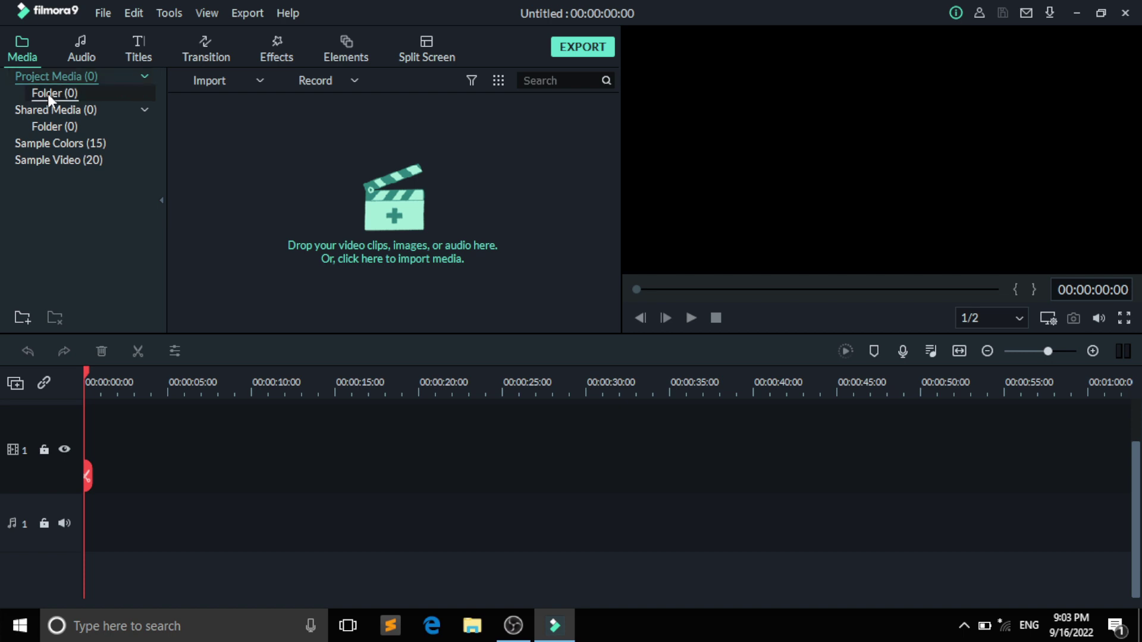
# - Show the Shared Media Sample Colors swatches and try dragging the White clip toward the timeline
pyautogui.click(32, 112)
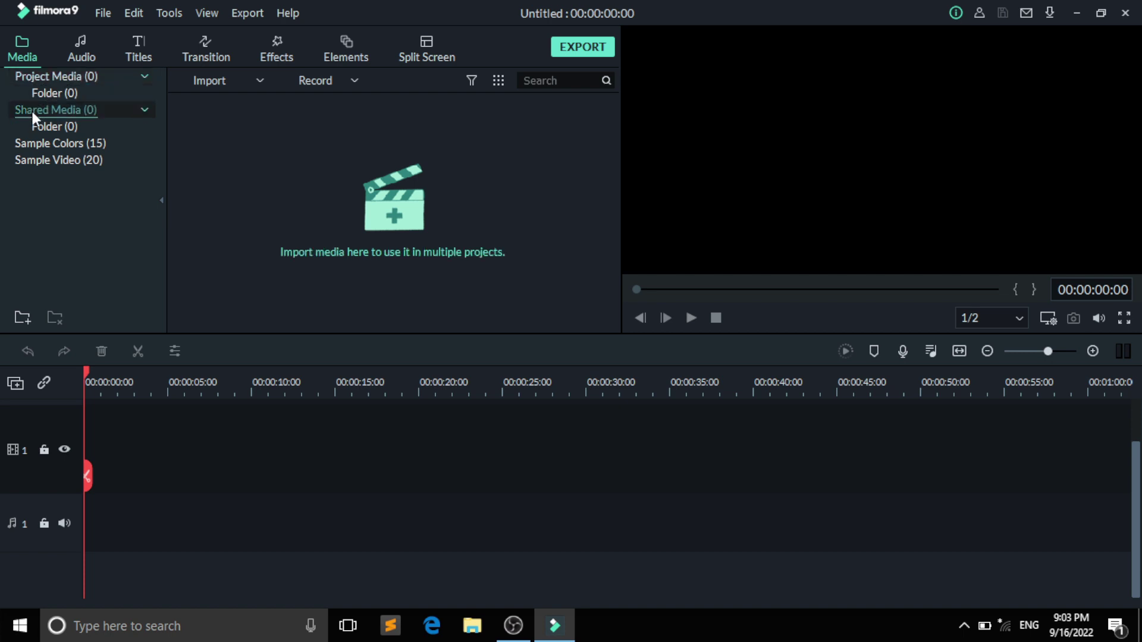
pyautogui.click(38, 145)
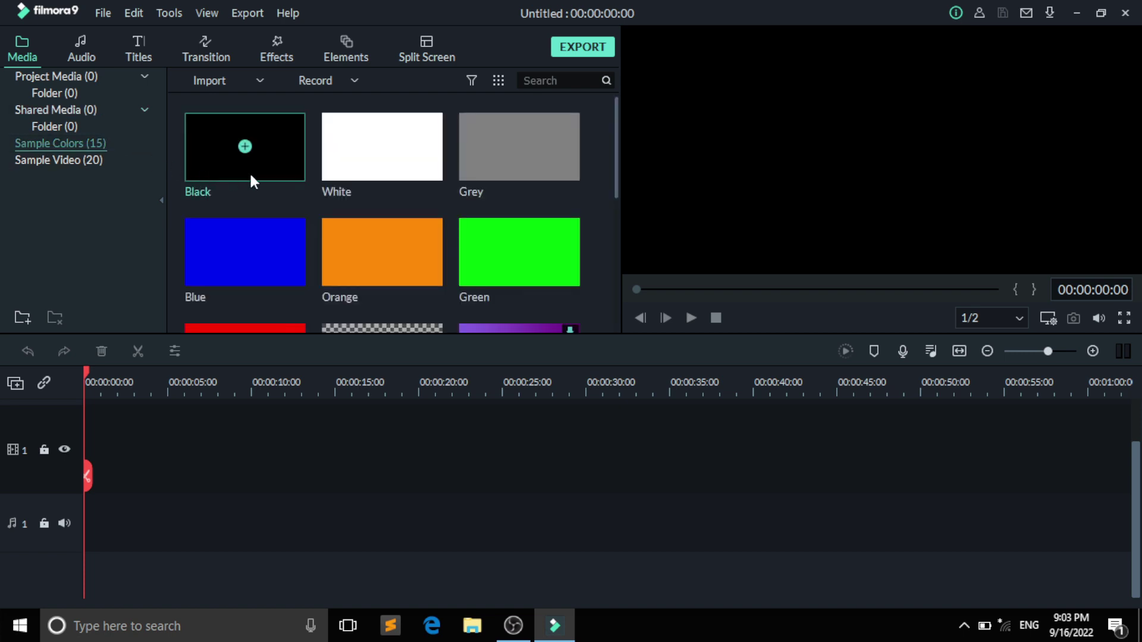
pyautogui.scroll(-3, 276, 167)
pyautogui.scroll(3, 276, 168)
pyautogui.scroll(-5, 279, 176)
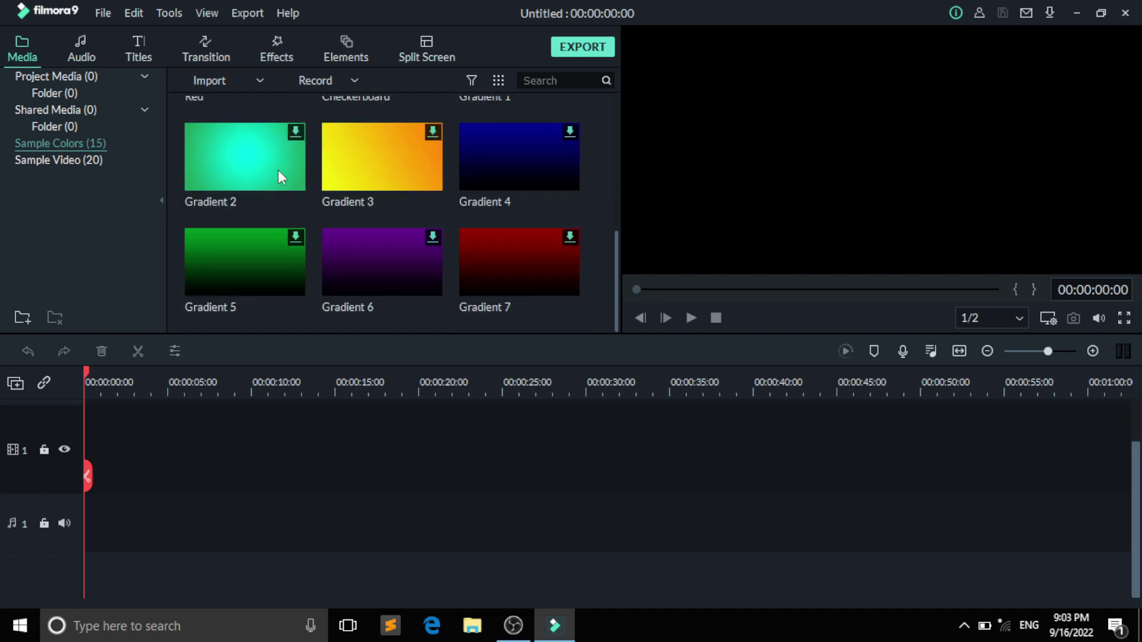
pyautogui.scroll(5, 278, 176)
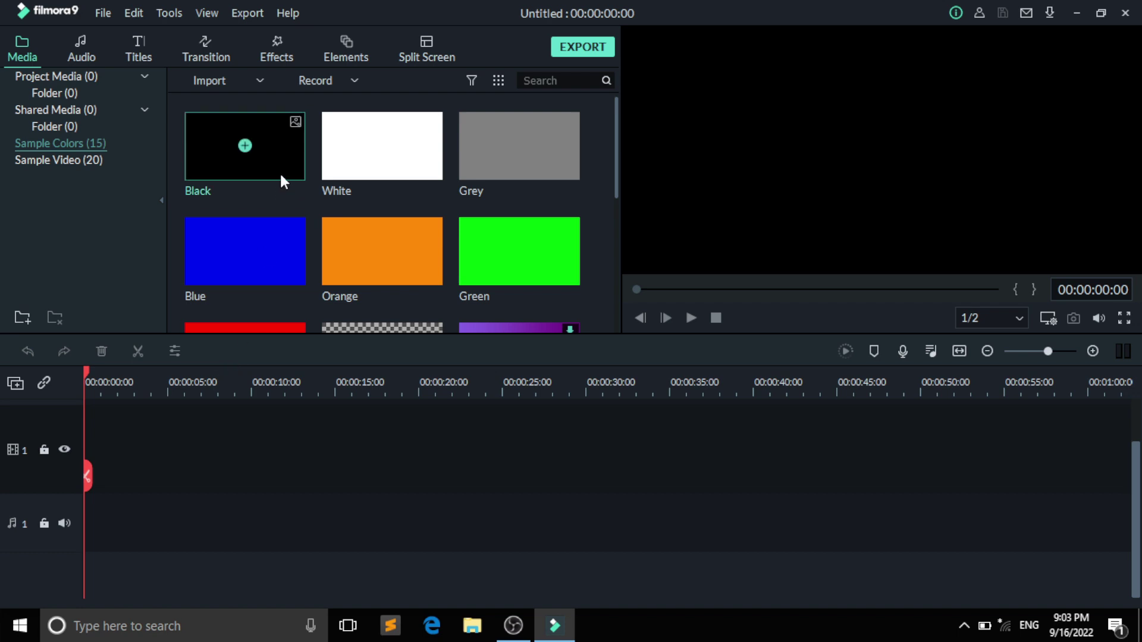
pyautogui.moveTo(350, 172)
pyautogui.mouseDown()
pyautogui.moveTo(262, 351)
pyautogui.moveTo(83, 448)
pyautogui.moveTo(73, 466)
pyautogui.moveTo(359, 167)
pyautogui.mouseUp()
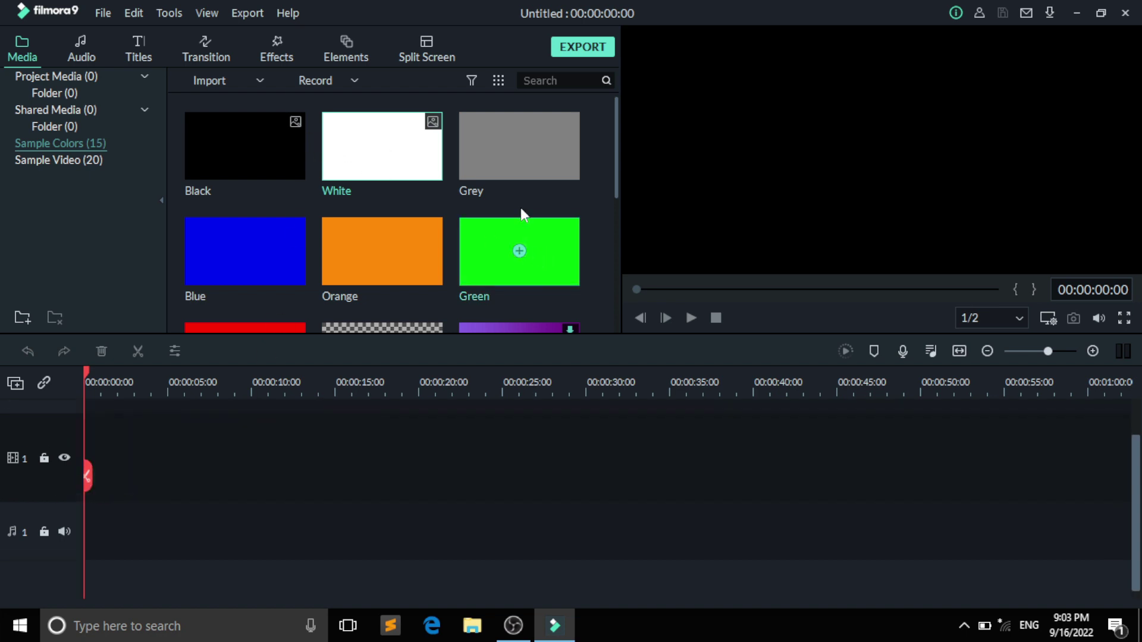
# - Open Sample Video (20) and scroll through the Travel, Food and Countdown clips
pyautogui.click(66, 161)
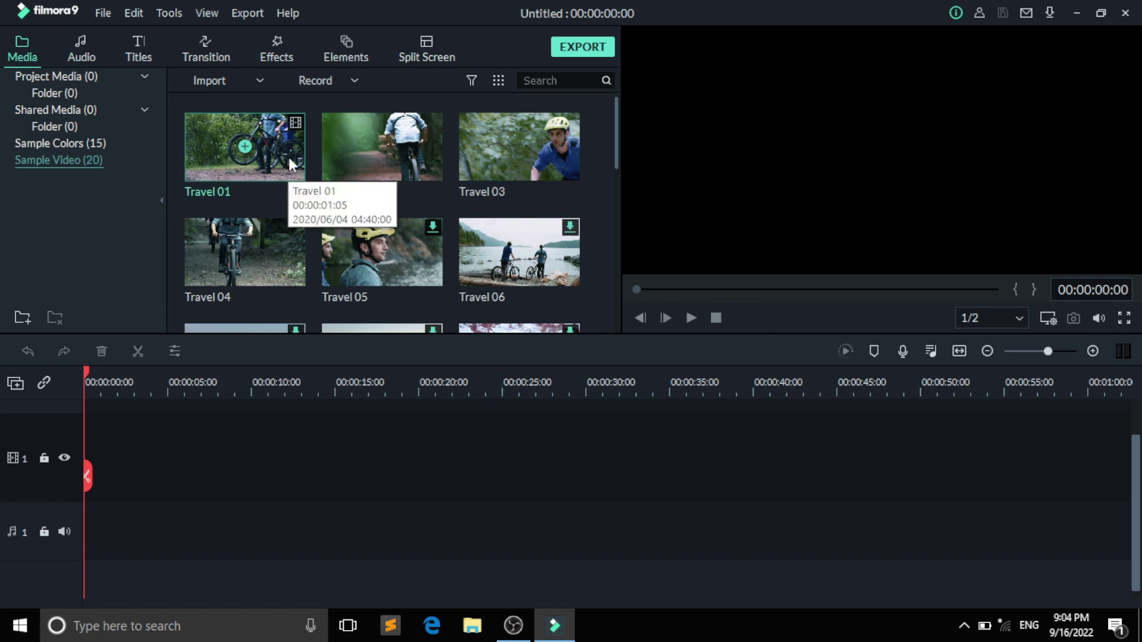
pyautogui.scroll(-5, 377, 182)
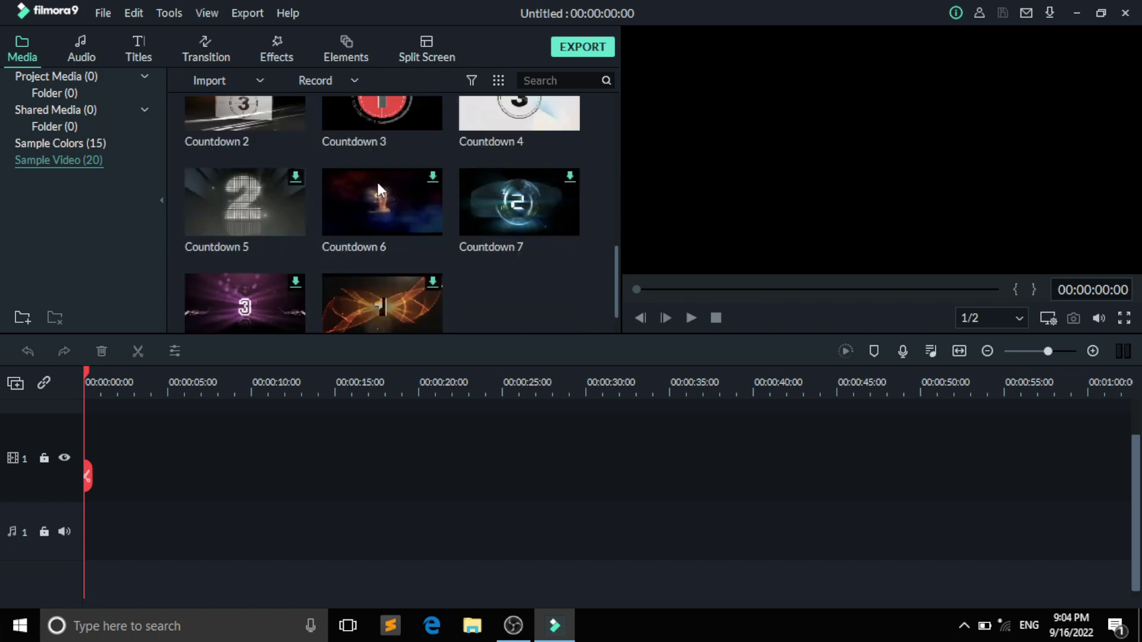
pyautogui.scroll(5, 377, 182)
pyautogui.scroll(-5, 309, 192)
pyautogui.scroll(3, 310, 192)
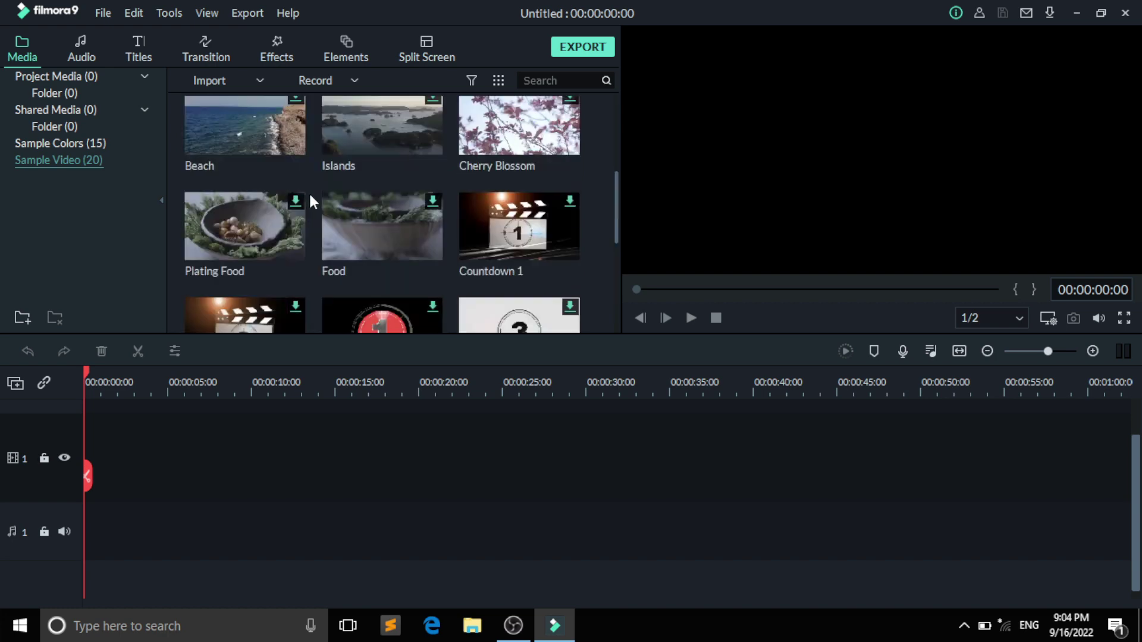
pyautogui.scroll(2, 308, 191)
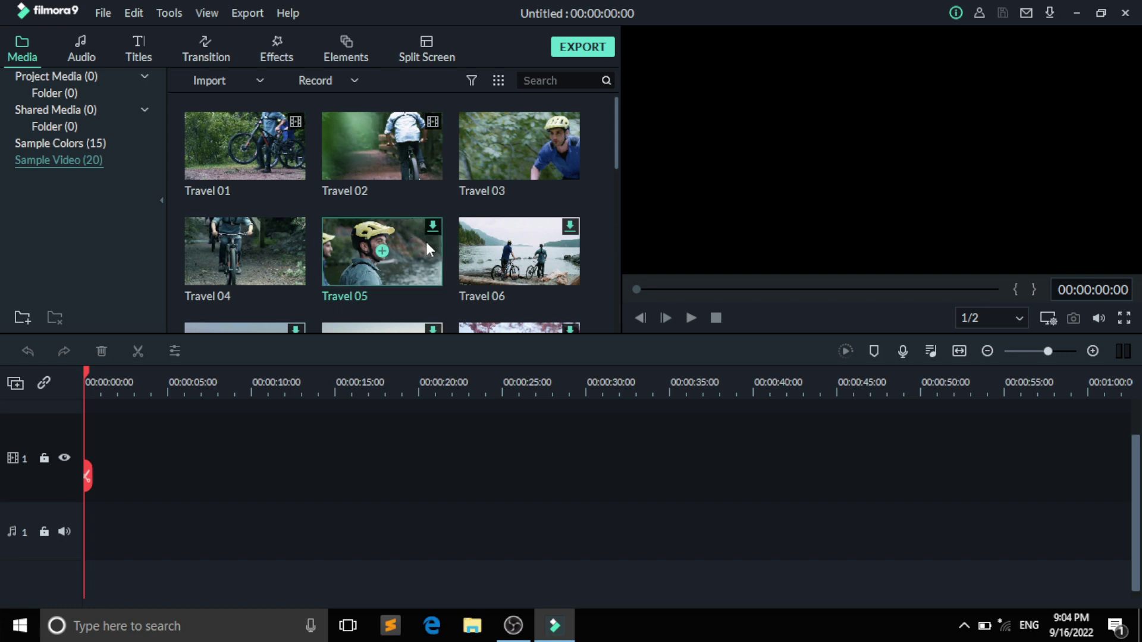
pyautogui.scroll(-3, 419, 255)
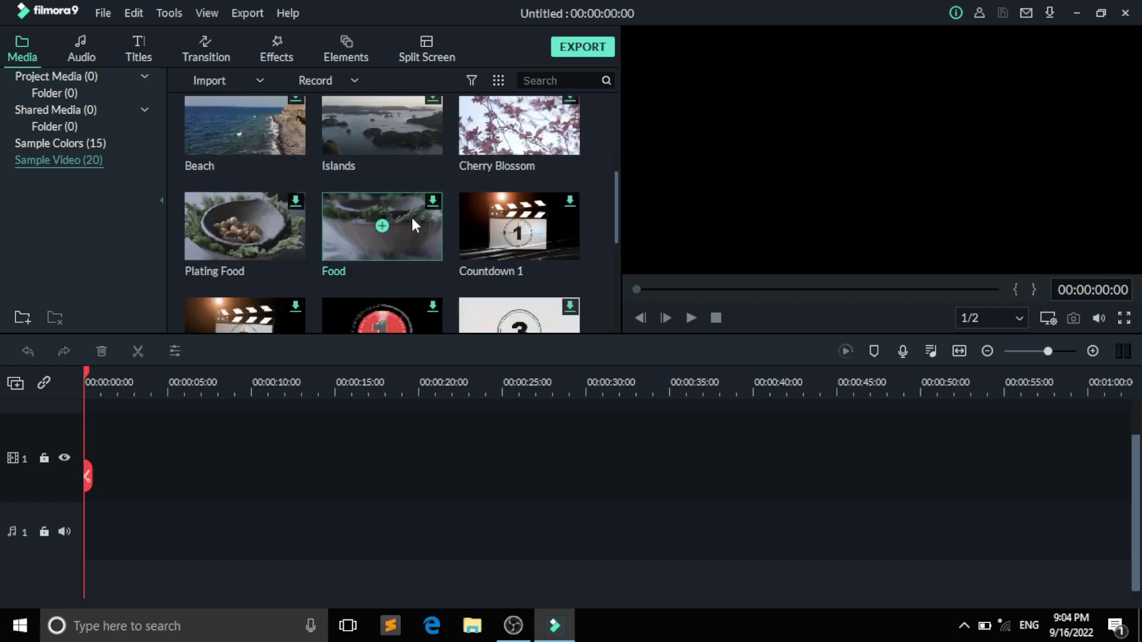
pyautogui.scroll(3, 411, 217)
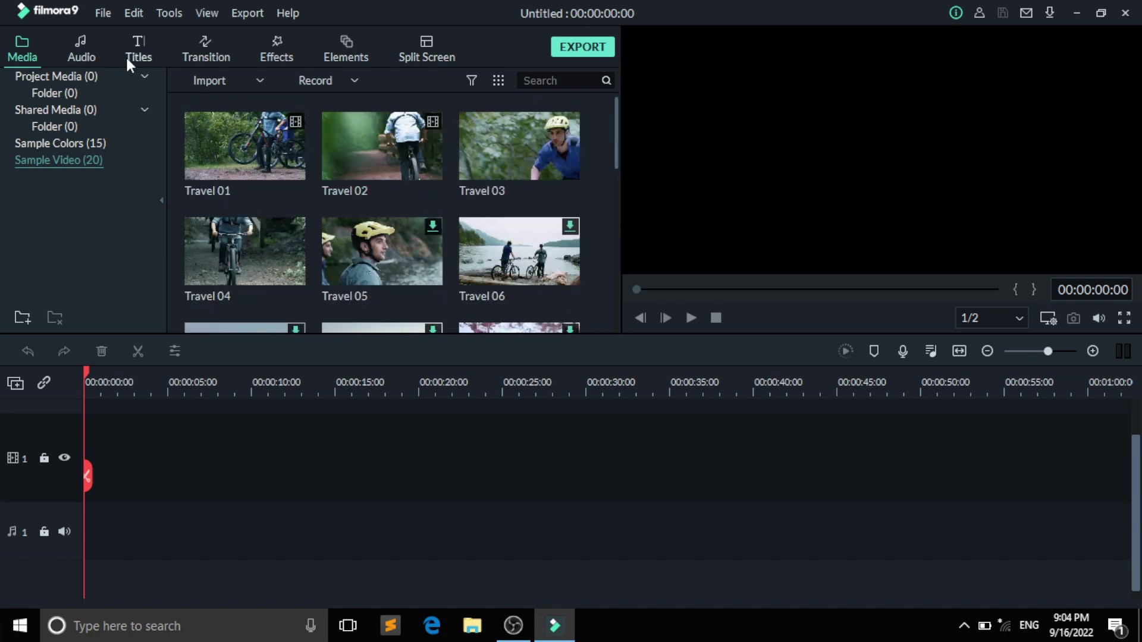
# - Open the Audio library and scroll through the music track list
pyautogui.click(77, 45)
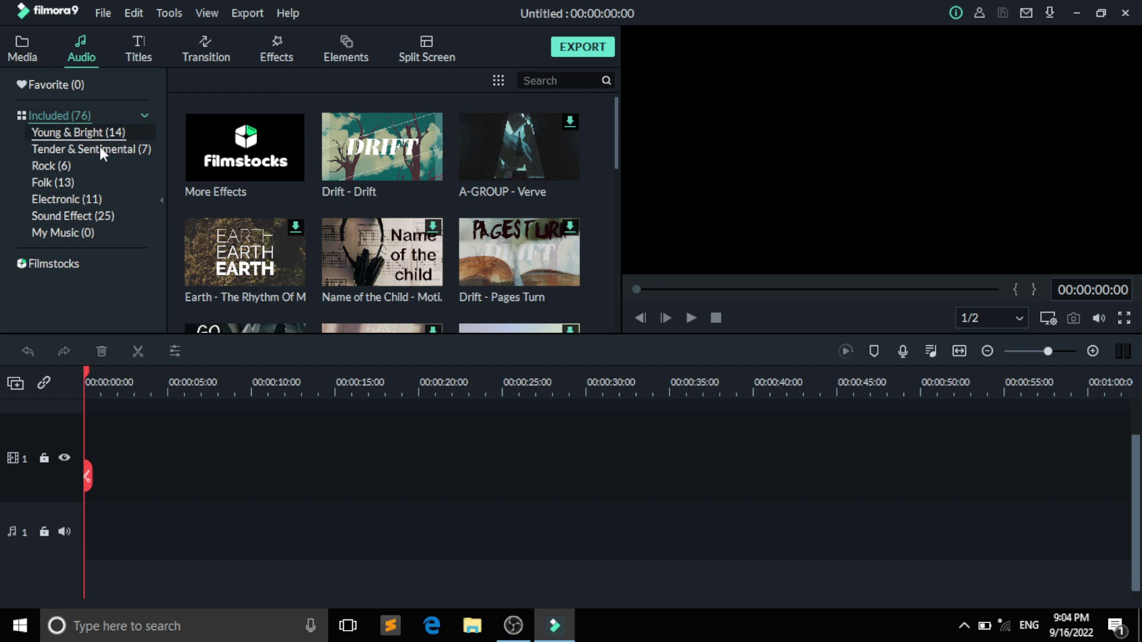
pyautogui.scroll(-10, 290, 183)
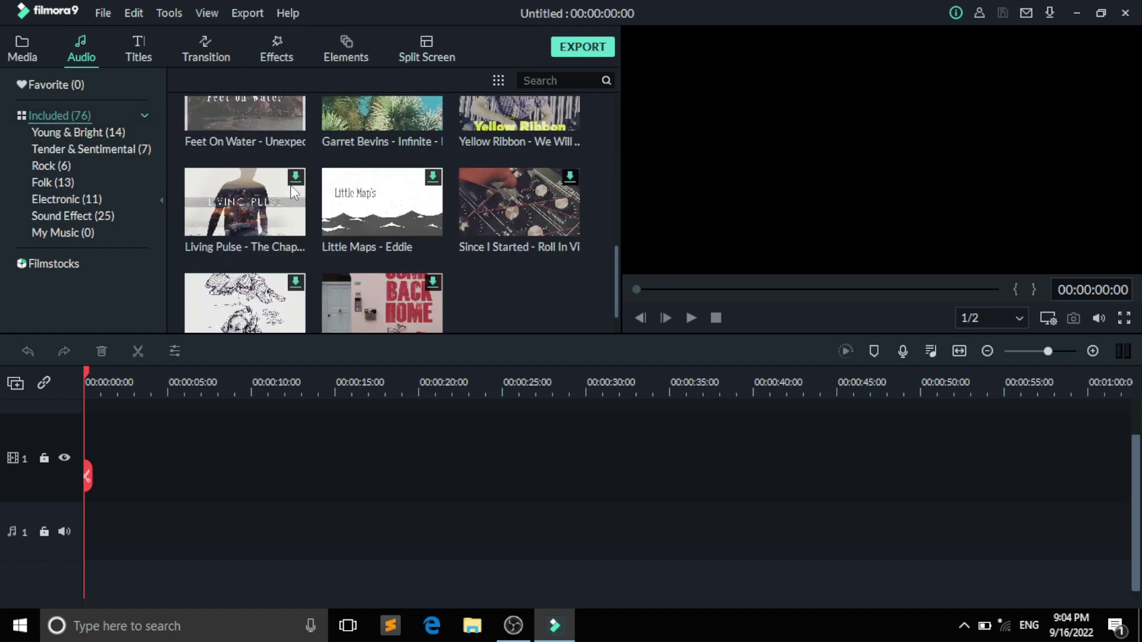
pyautogui.scroll(-3, 290, 185)
pyautogui.scroll(-3, 290, 184)
pyautogui.scroll(-3, 290, 184)
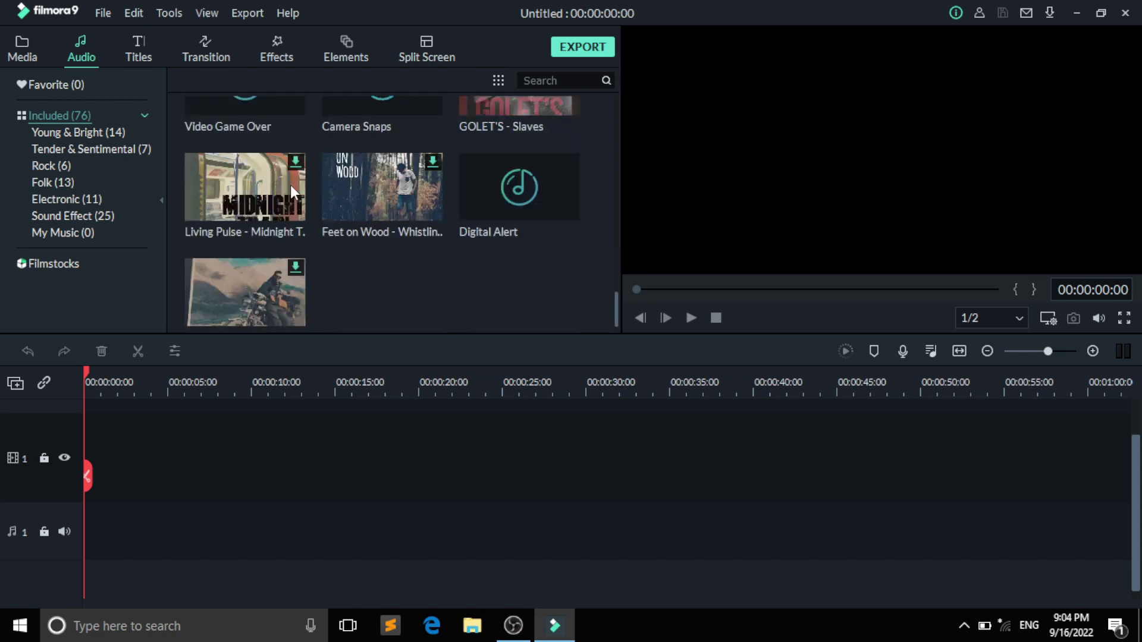
pyautogui.scroll(-3, 290, 184)
pyautogui.scroll(-3, 291, 183)
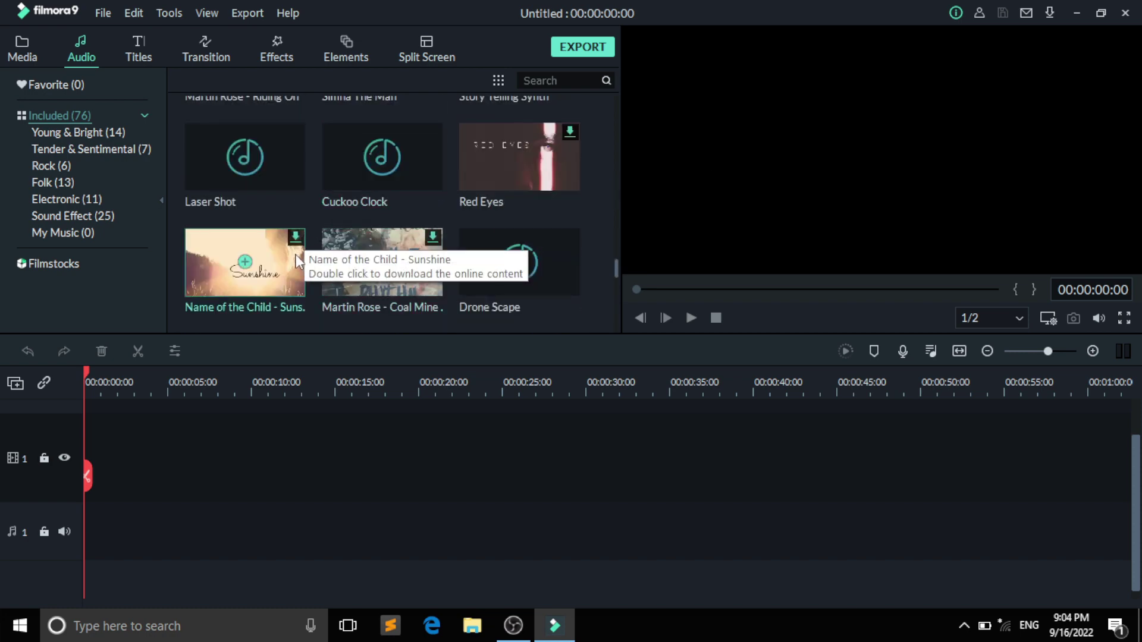
pyautogui.scroll(-3, 297, 250)
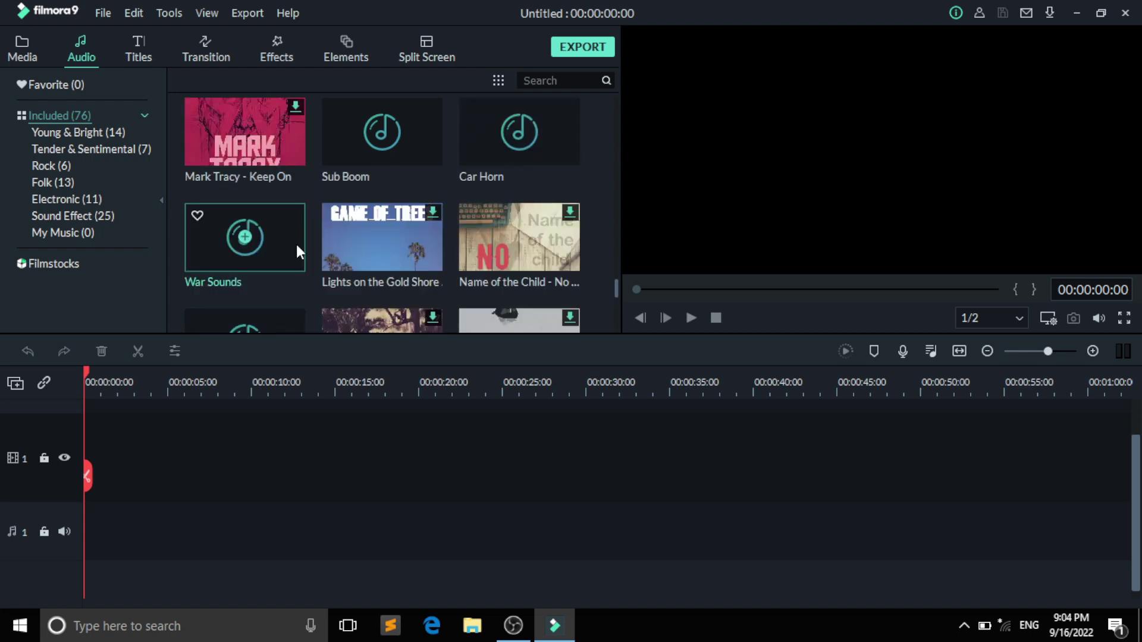
pyautogui.scroll(-3, 309, 235)
pyautogui.scroll(3, 339, 225)
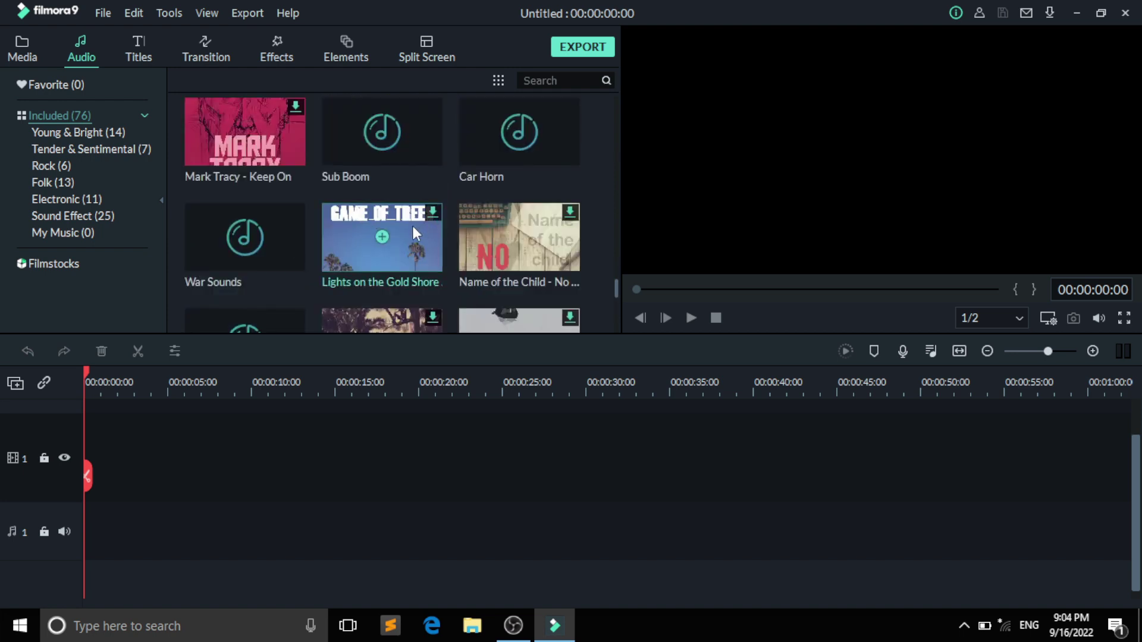
pyautogui.scroll(-5, 413, 228)
pyautogui.scroll(5, 413, 228)
pyautogui.scroll(3, 414, 229)
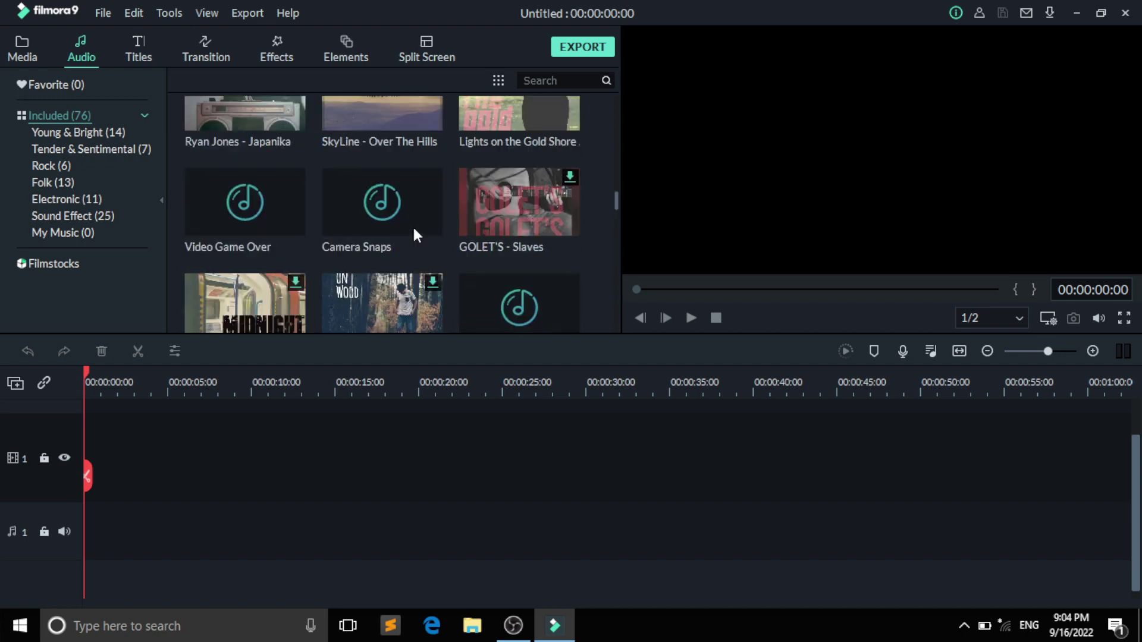
pyautogui.scroll(3, 414, 228)
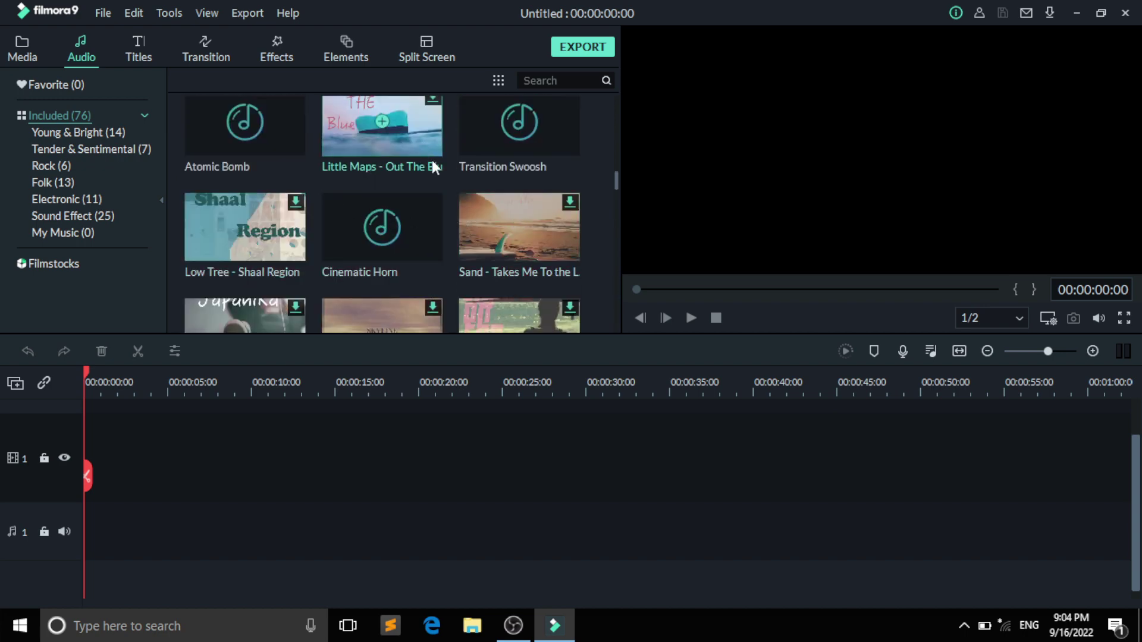
pyautogui.scroll(-4, 462, 175)
pyautogui.scroll(2, 474, 186)
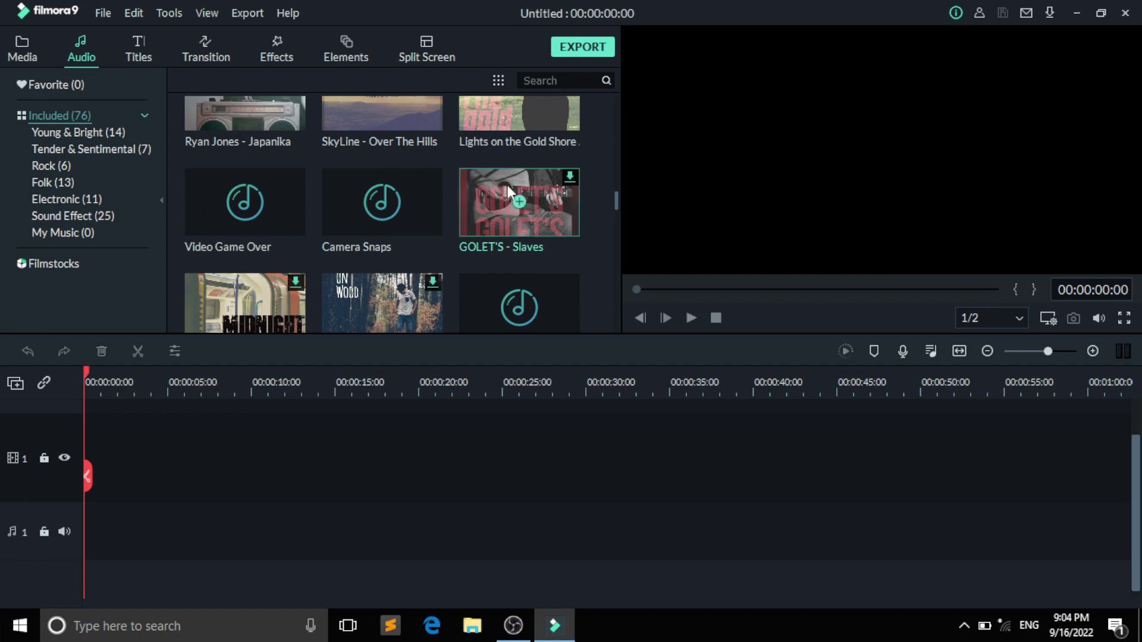
# - Browse Young & Bright, Tender & Sentimental, Rock, Folk, Sound Effect and My Music, ending on Electronic
pyautogui.click(59, 133)
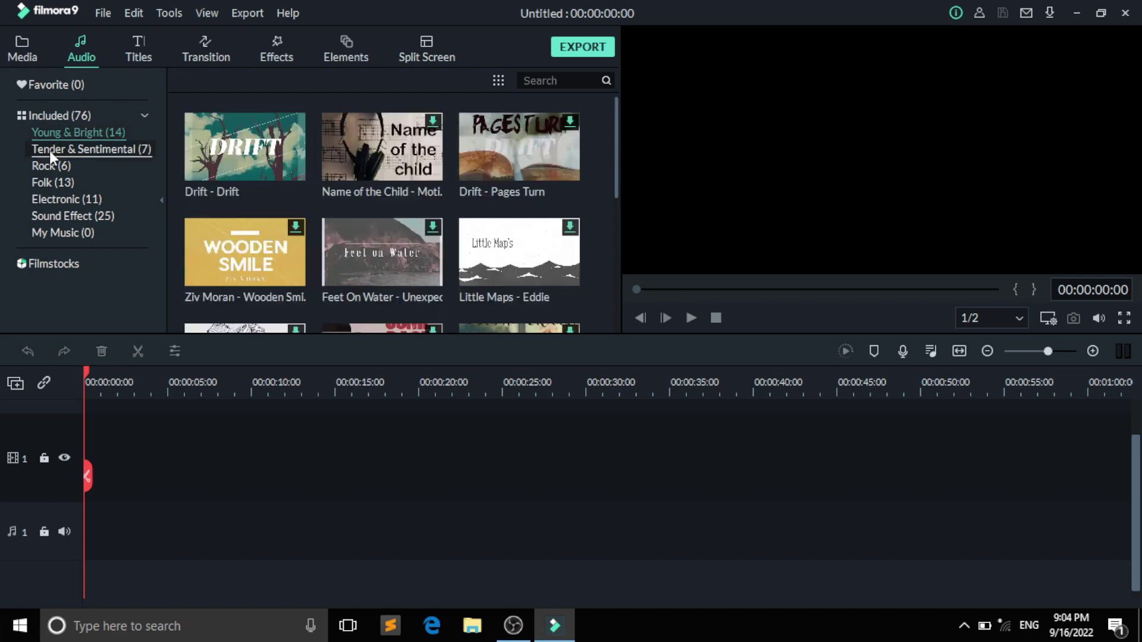
pyautogui.click(74, 151)
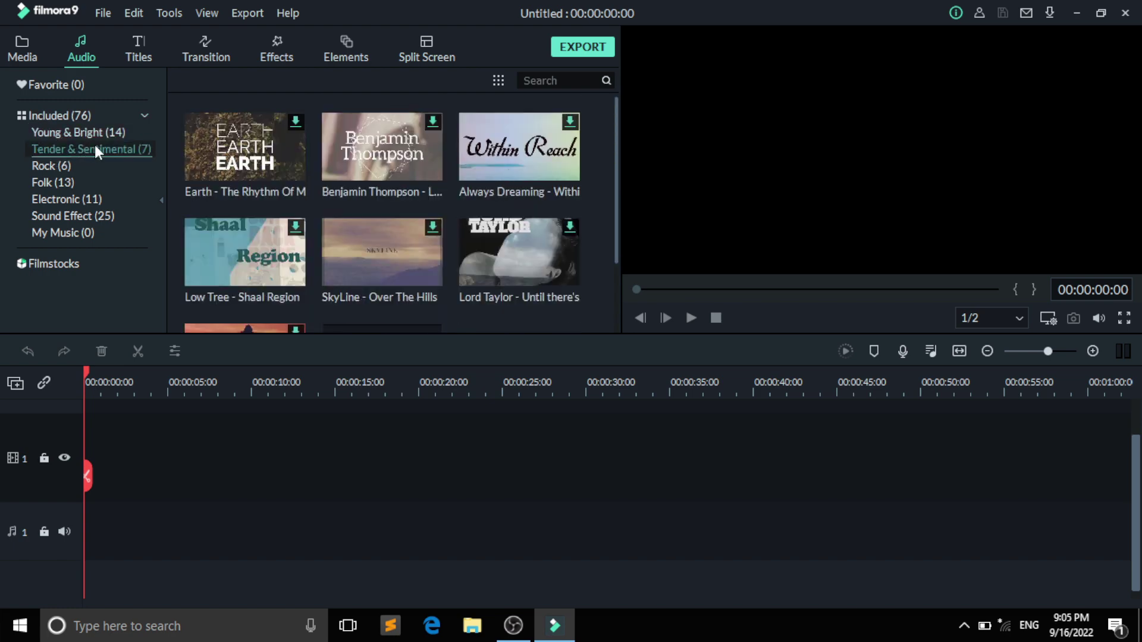
pyautogui.click(57, 168)
pyautogui.click(62, 185)
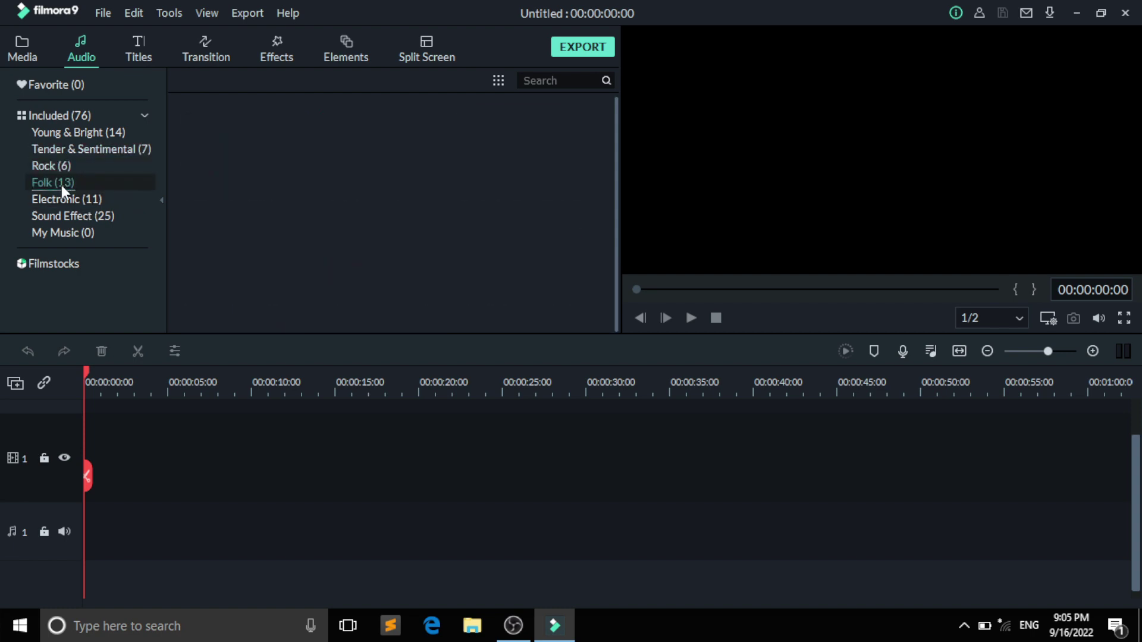
pyautogui.click(63, 200)
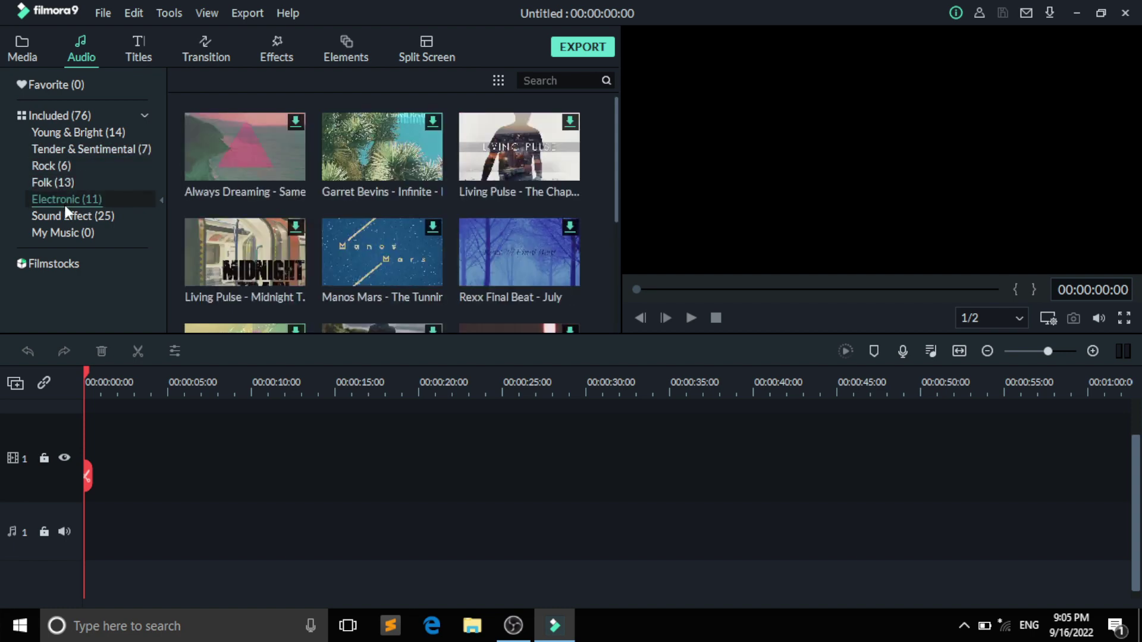
pyautogui.click(61, 216)
pyautogui.click(60, 230)
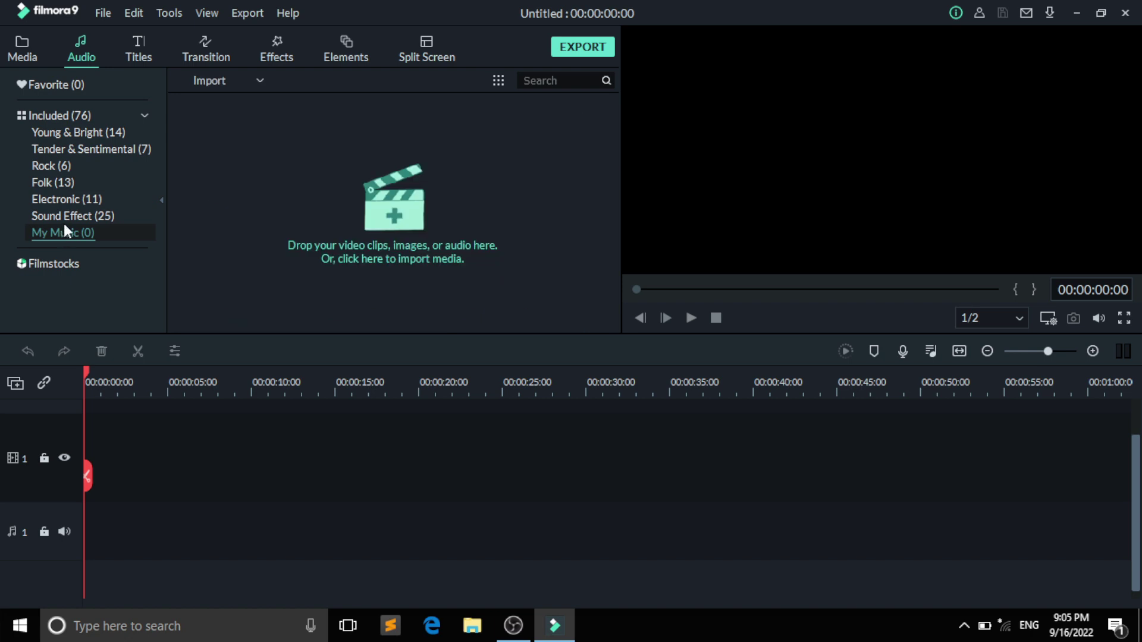
pyautogui.click(63, 217)
pyautogui.click(65, 201)
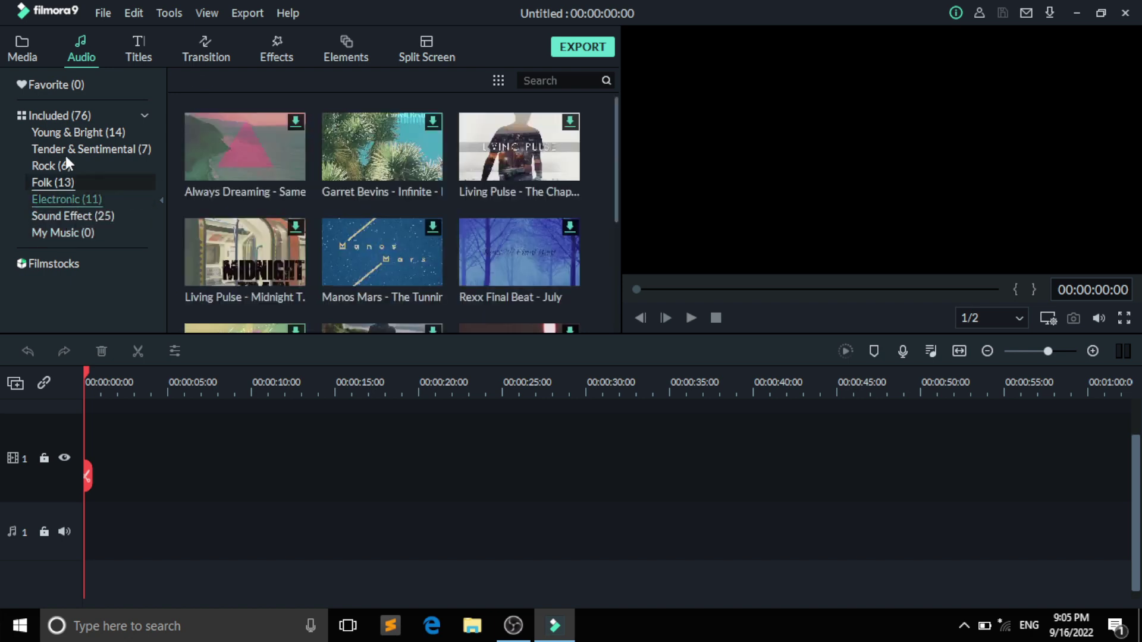
# - Open the Titles library and scroll through the title template grid
pyautogui.click(141, 45)
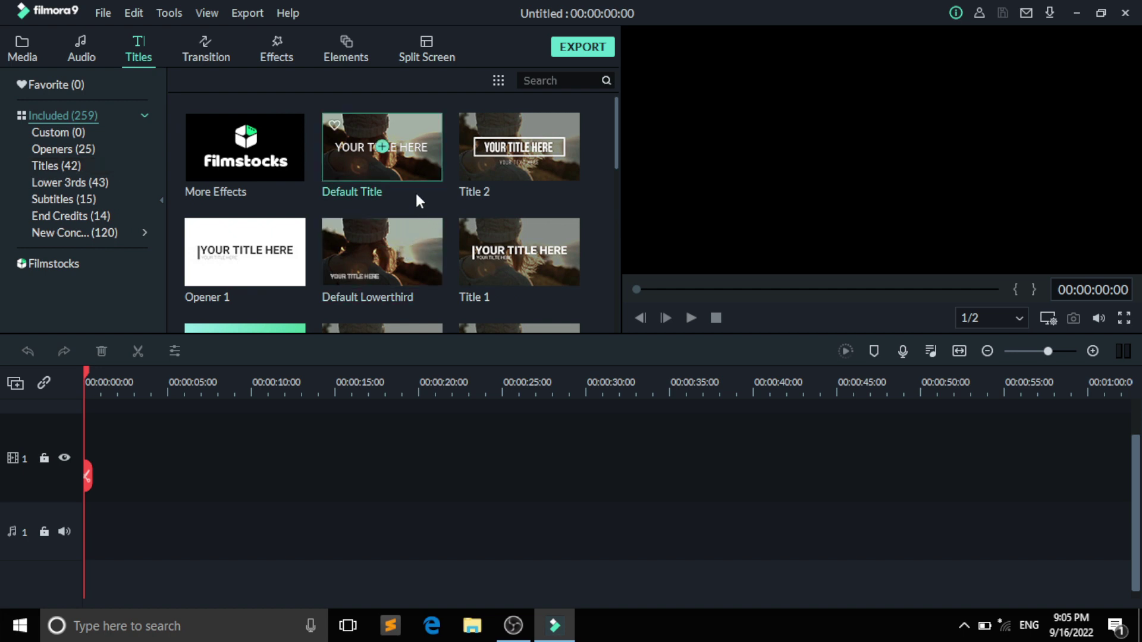
pyautogui.scroll(-3, 415, 190)
pyautogui.scroll(-3, 415, 195)
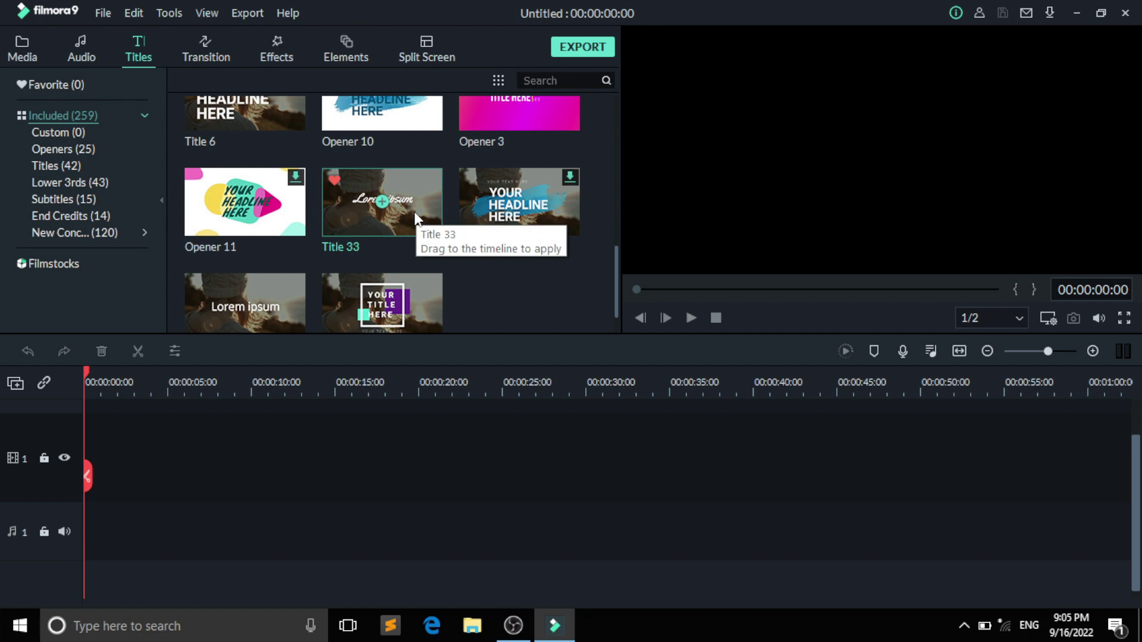
pyautogui.scroll(-3, 423, 183)
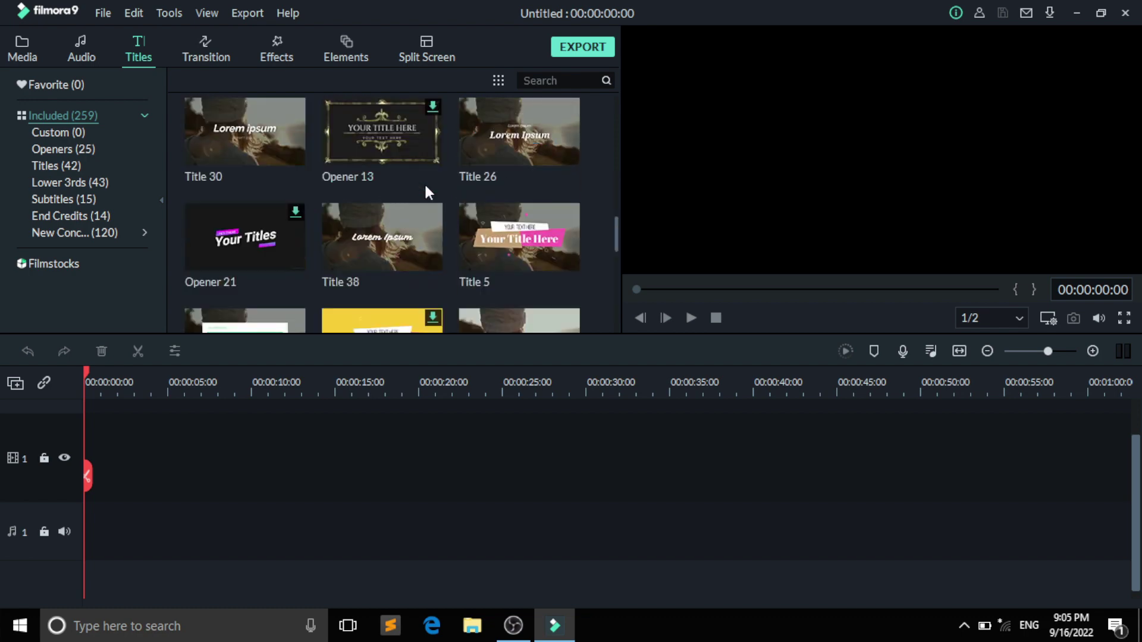
pyautogui.scroll(-3, 423, 182)
pyautogui.scroll(-3, 425, 187)
pyautogui.scroll(-3, 426, 187)
pyautogui.scroll(-3, 423, 183)
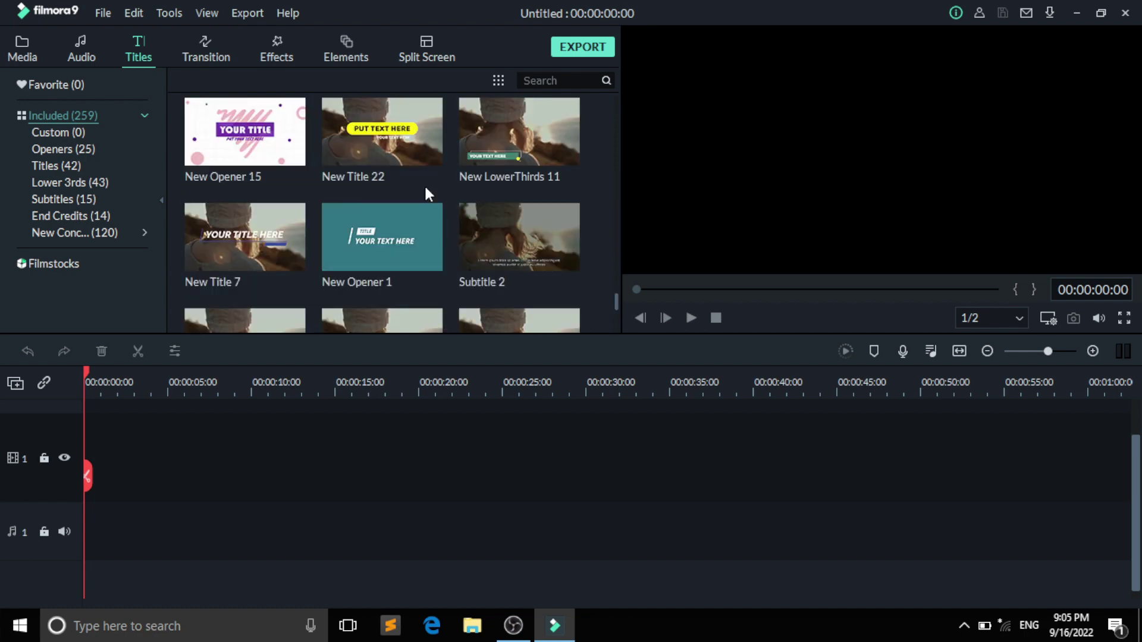
pyautogui.scroll(-3, 424, 183)
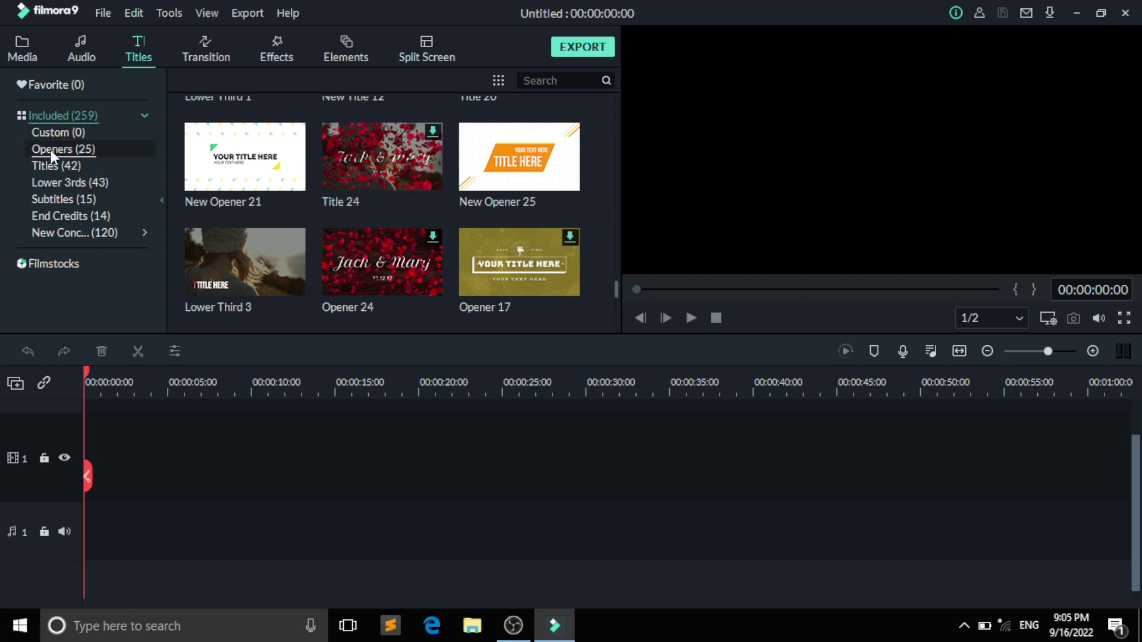
# - Browse the Openers, Titles, Lower 3rds, Subtitles and End Credits categories, ending on New Concepts
pyautogui.click(51, 150)
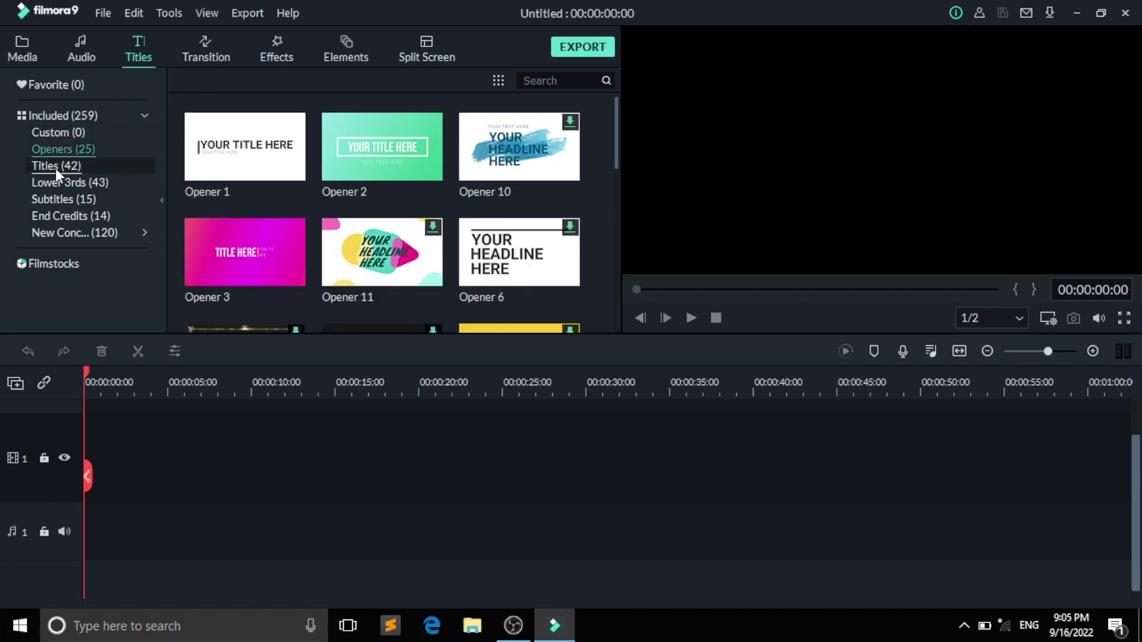
pyautogui.click(55, 168)
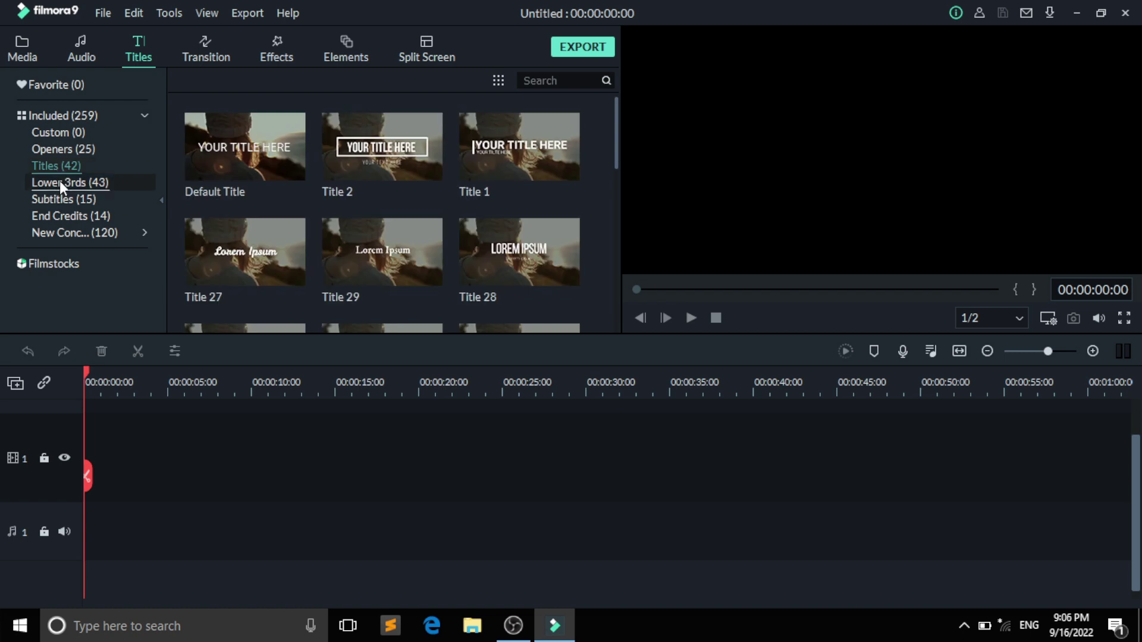
pyautogui.click(60, 182)
pyautogui.click(38, 200)
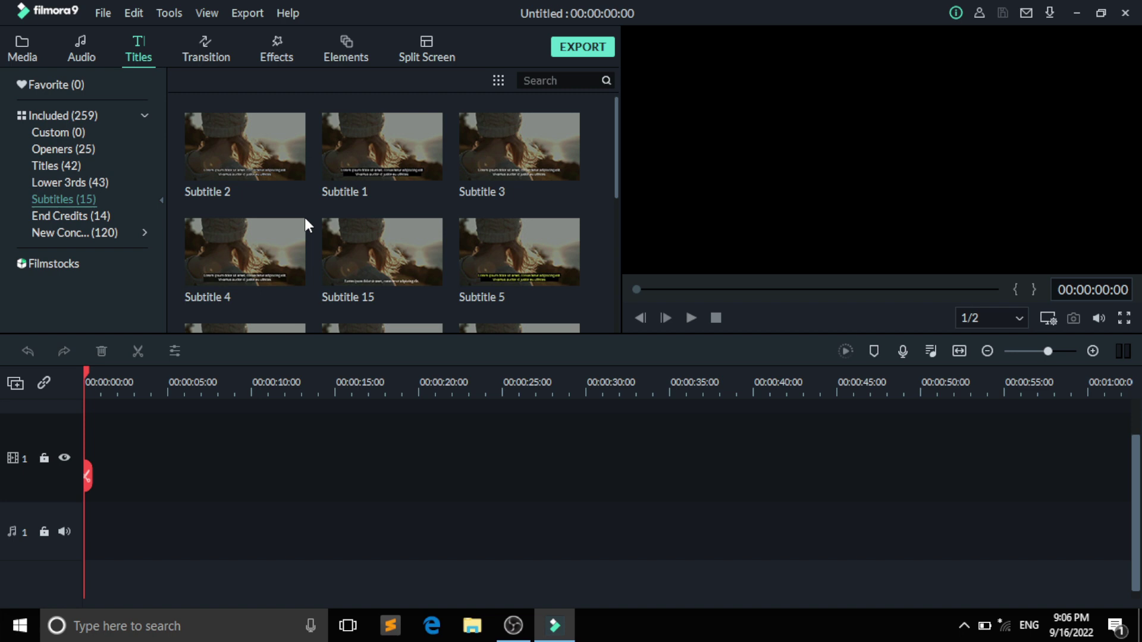
pyautogui.scroll(-3, 377, 202)
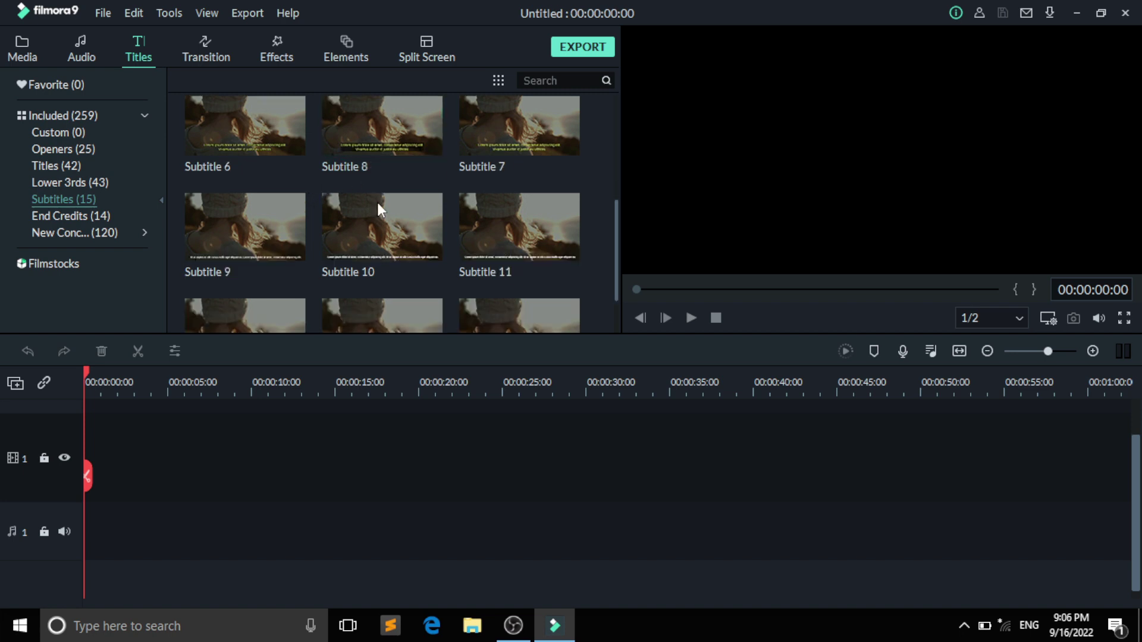
pyautogui.scroll(3, 377, 202)
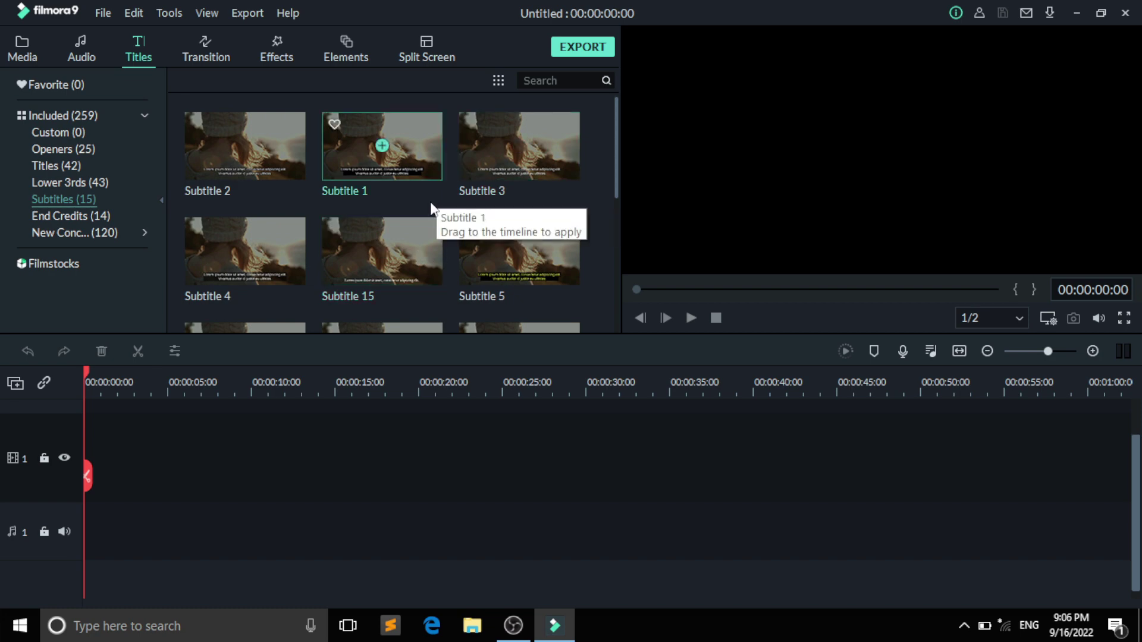
pyautogui.scroll(-3, 249, 184)
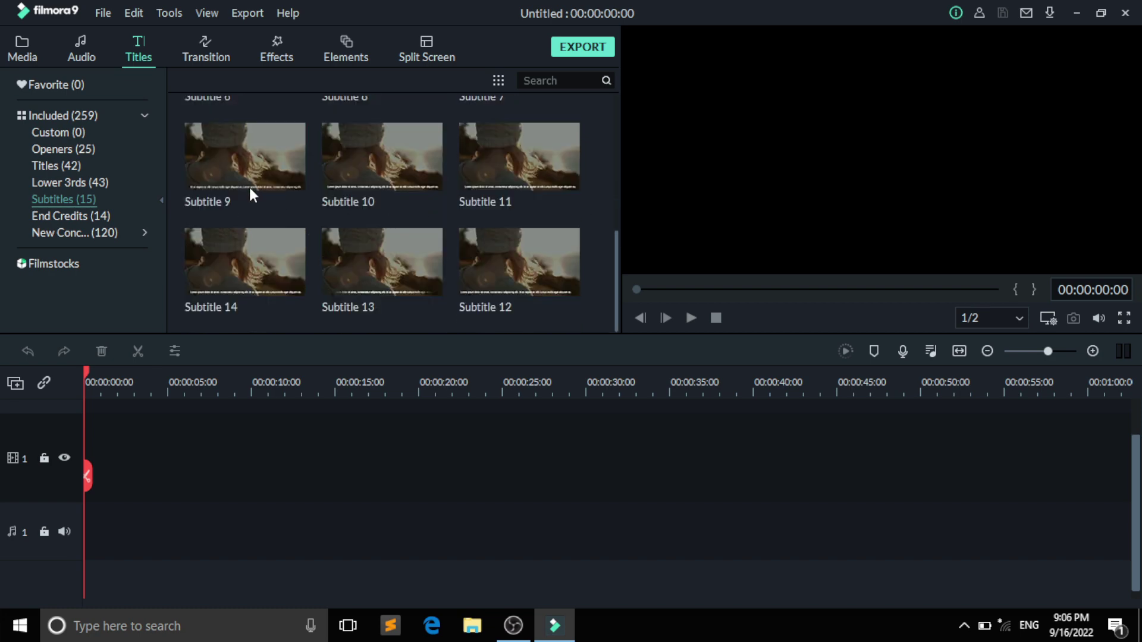
pyautogui.scroll(3, 249, 184)
pyautogui.click(74, 217)
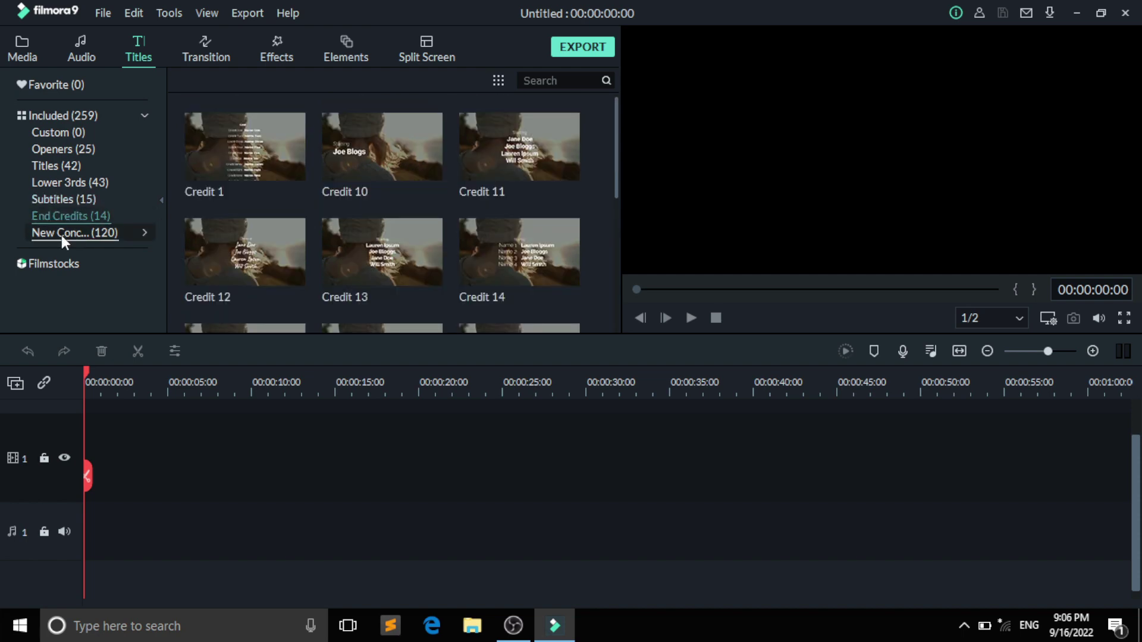
pyautogui.click(62, 233)
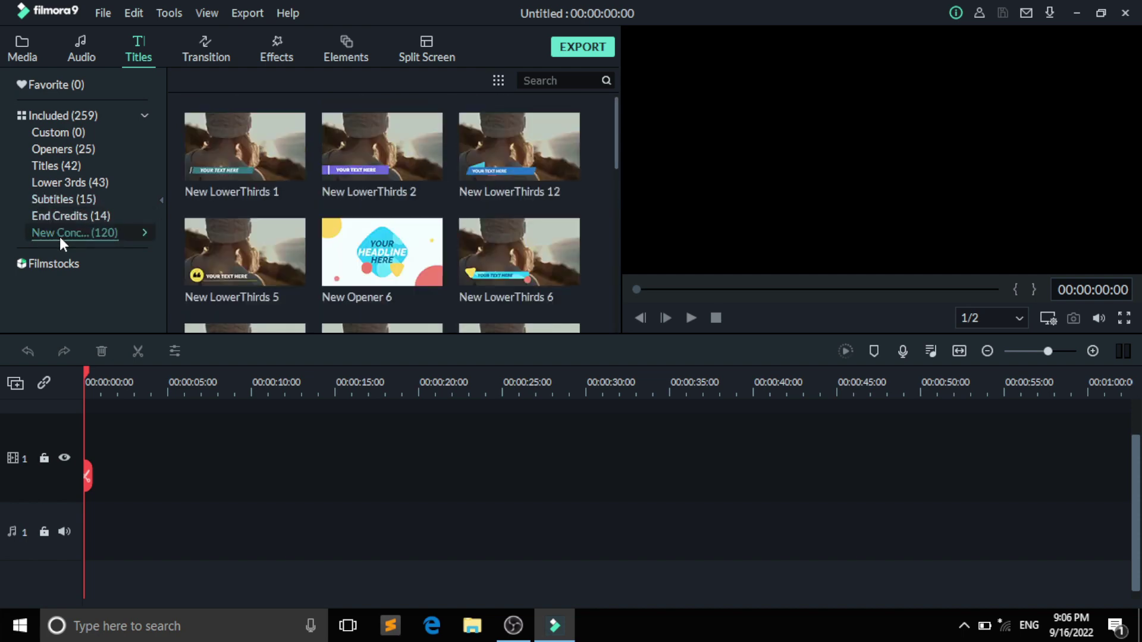
pyautogui.moveTo(224, 243)
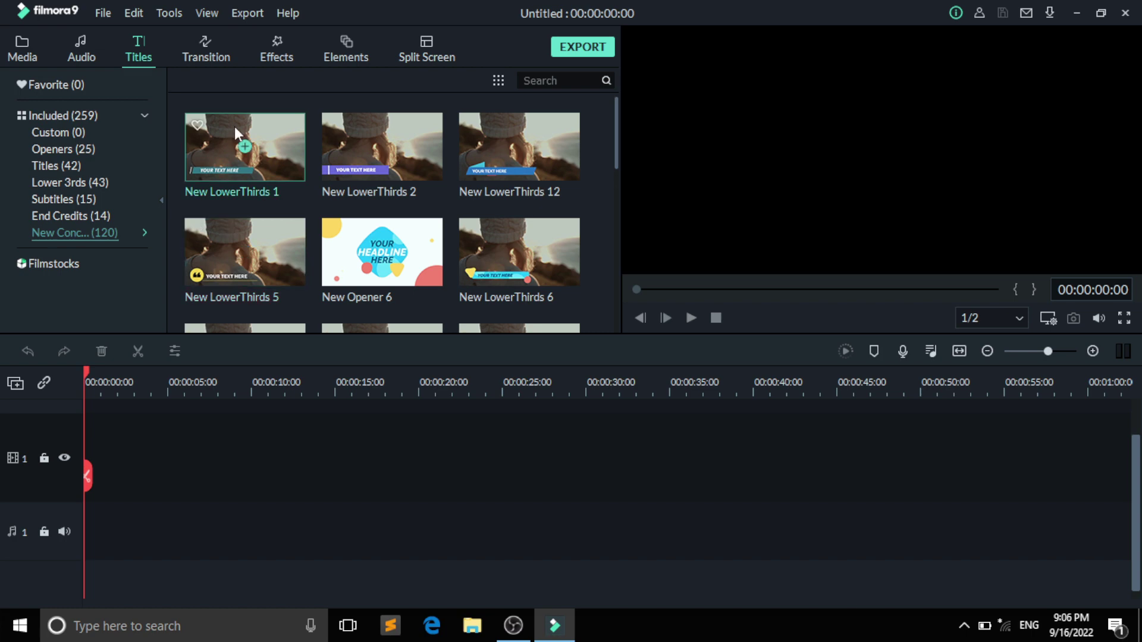
# - Open the Transitions library and scroll through the transition grid
pyautogui.click(210, 50)
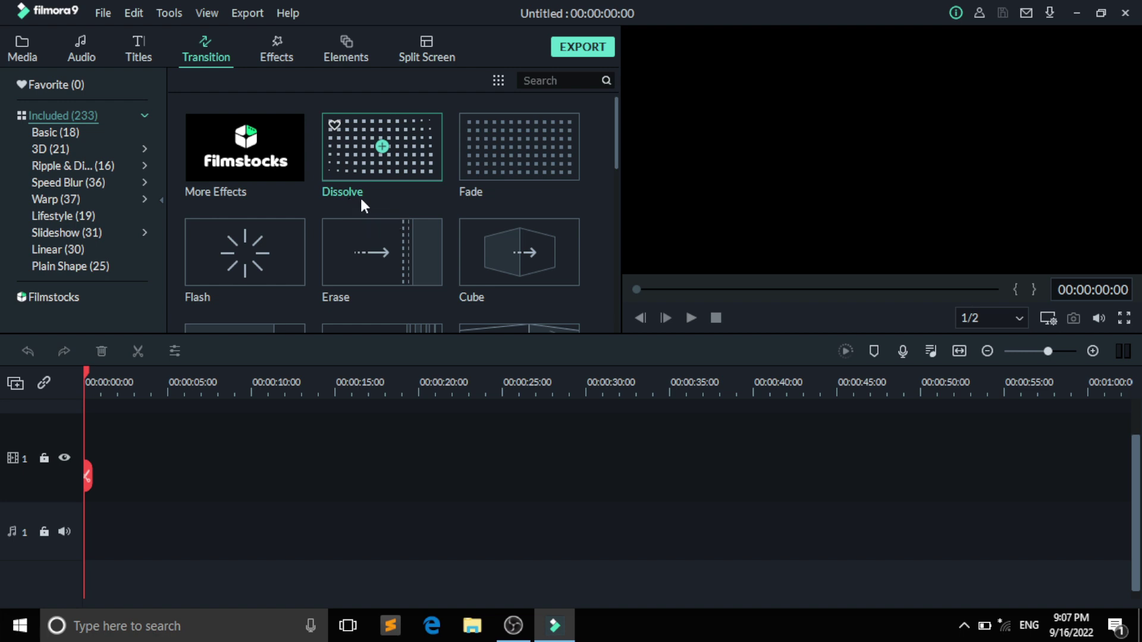
pyautogui.scroll(-5, 361, 201)
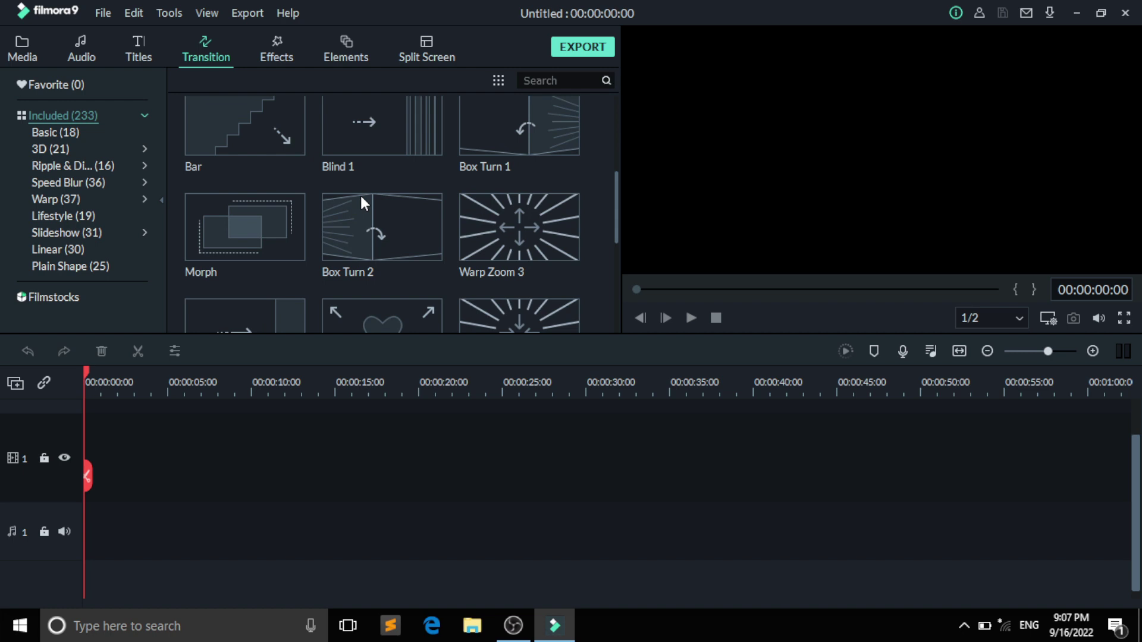
pyautogui.scroll(-3, 361, 196)
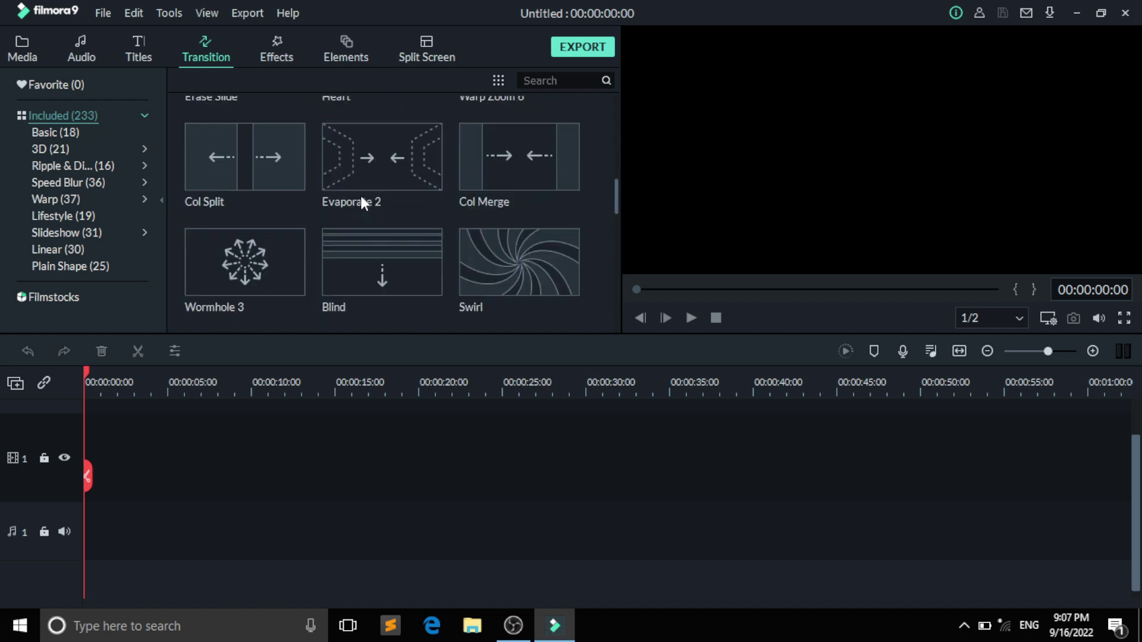
pyautogui.scroll(-3, 361, 196)
pyautogui.scroll(-3, 360, 195)
pyautogui.scroll(-3, 359, 194)
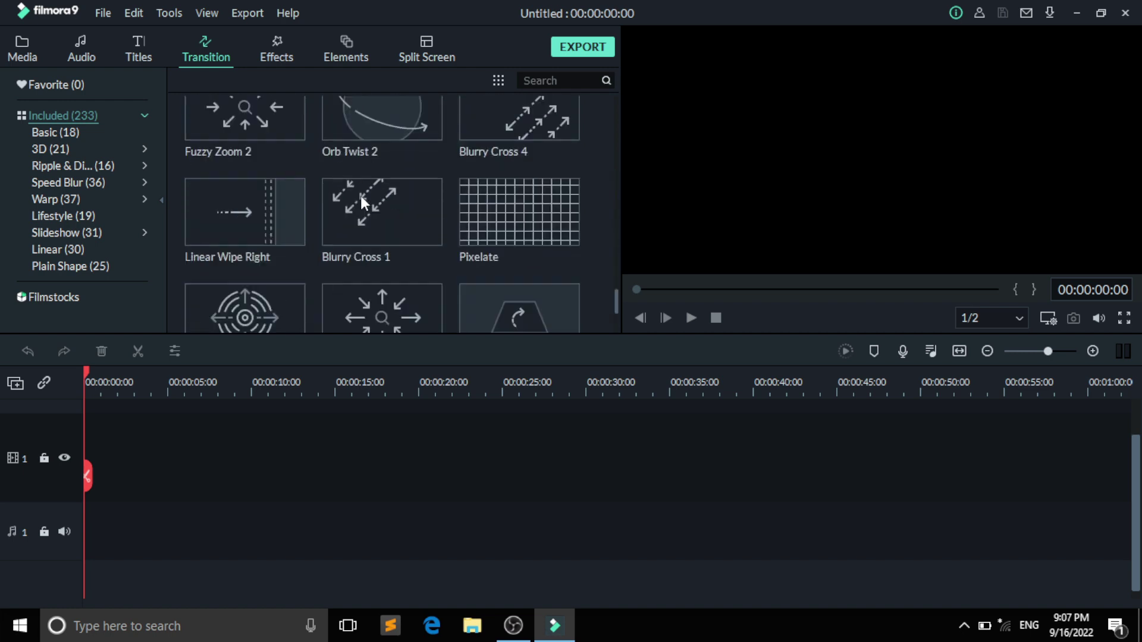
pyautogui.scroll(-2, 360, 195)
# - Browse the Basic, Ripple & Dissolve, Speed Blur, Warp and Slideshow transitions, then open Effects
pyautogui.click(49, 133)
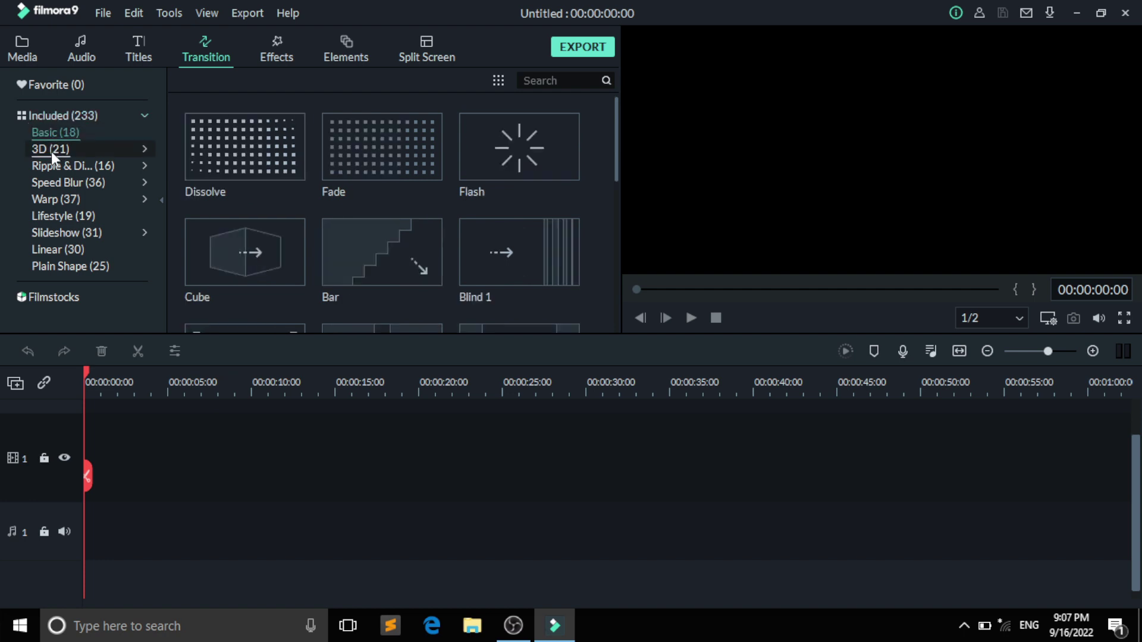
pyautogui.click(57, 169)
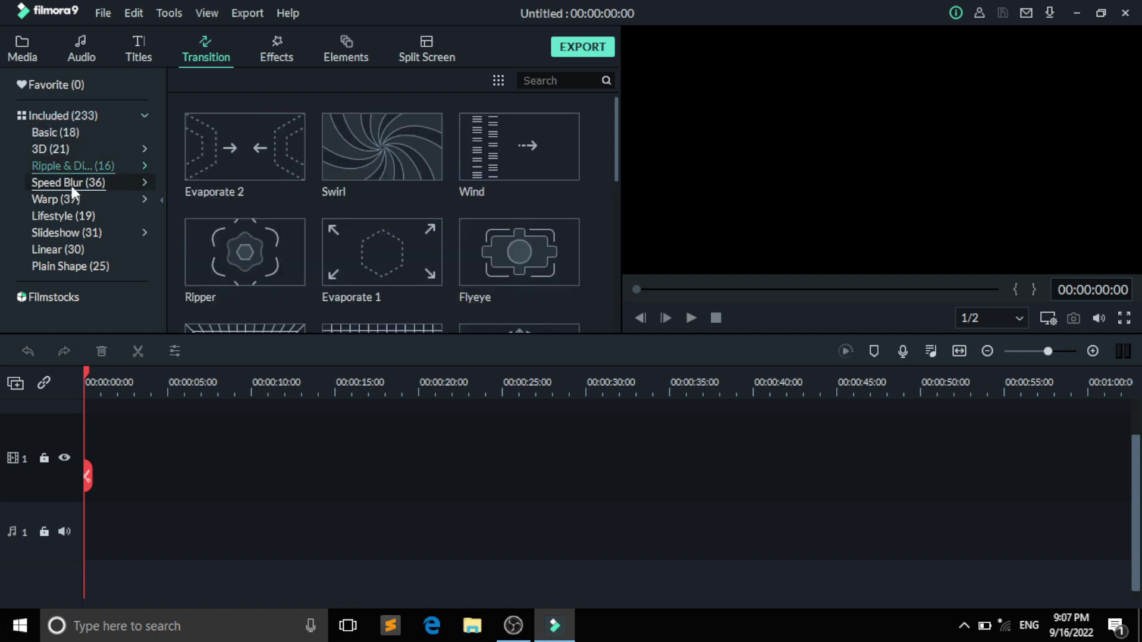
pyautogui.click(78, 185)
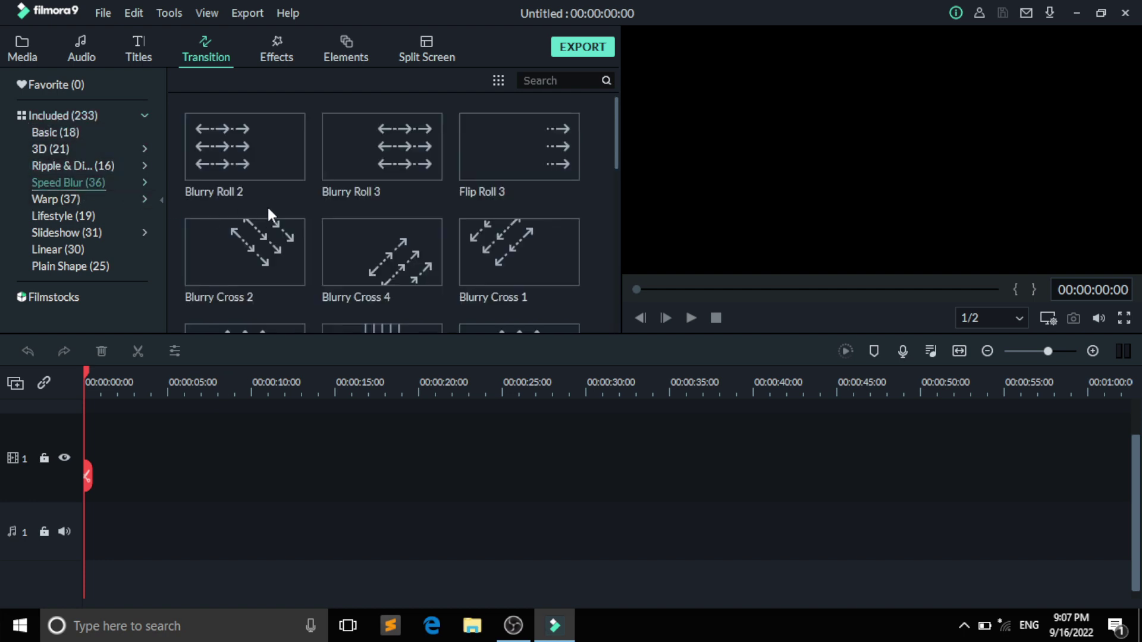
pyautogui.scroll(-3, 268, 209)
pyautogui.scroll(-3, 277, 205)
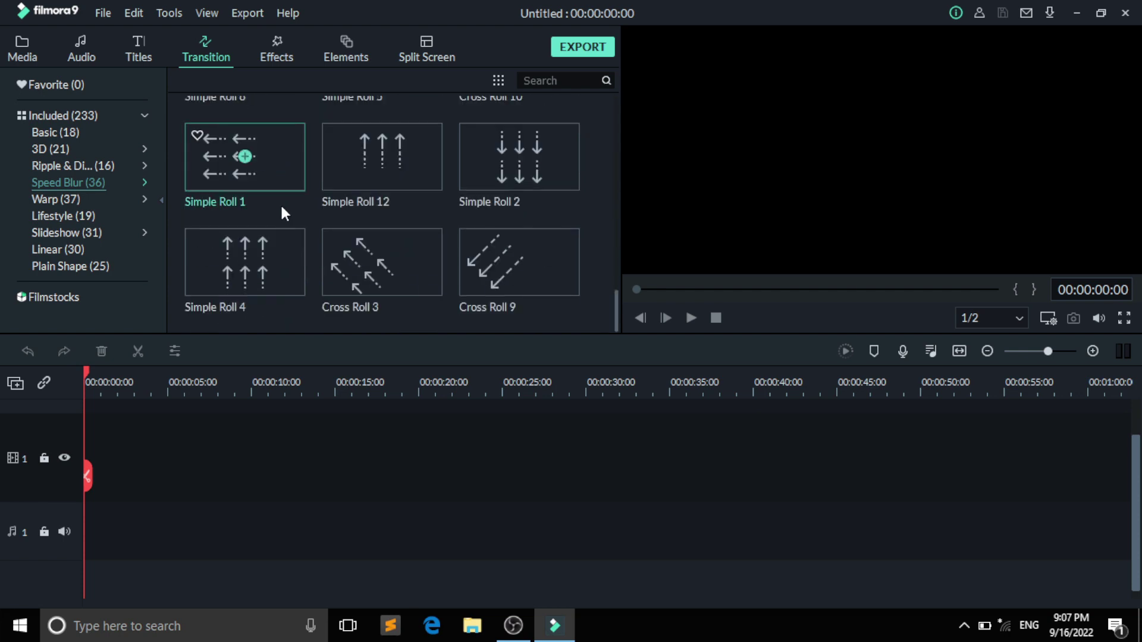
pyautogui.scroll(5, 280, 202)
pyautogui.scroll(5, 280, 202)
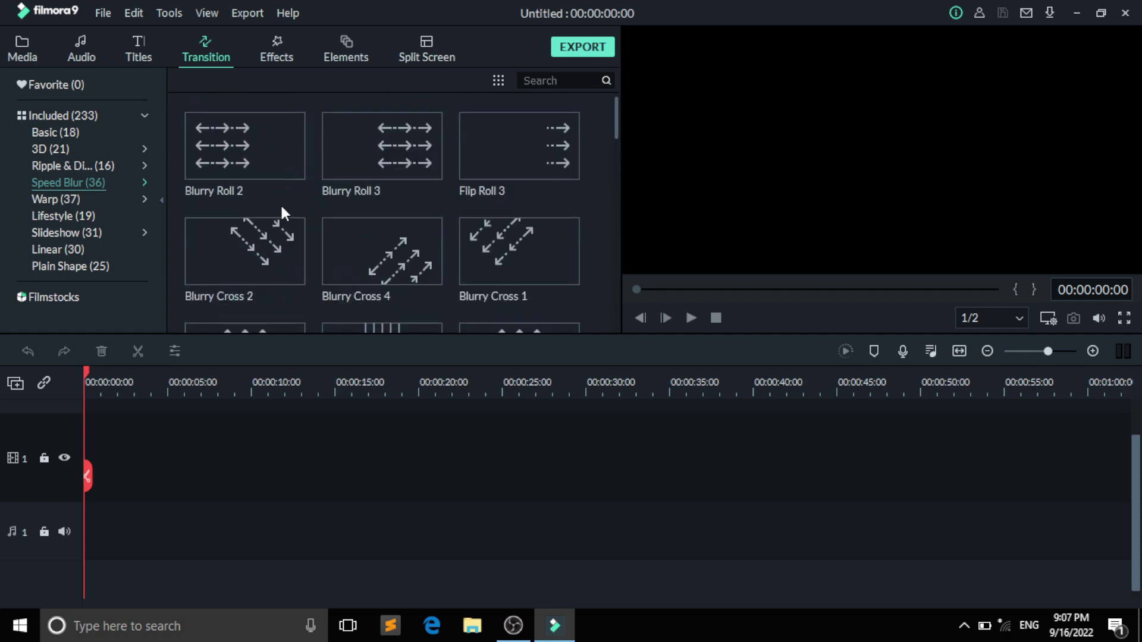
pyautogui.click(66, 201)
pyautogui.click(66, 231)
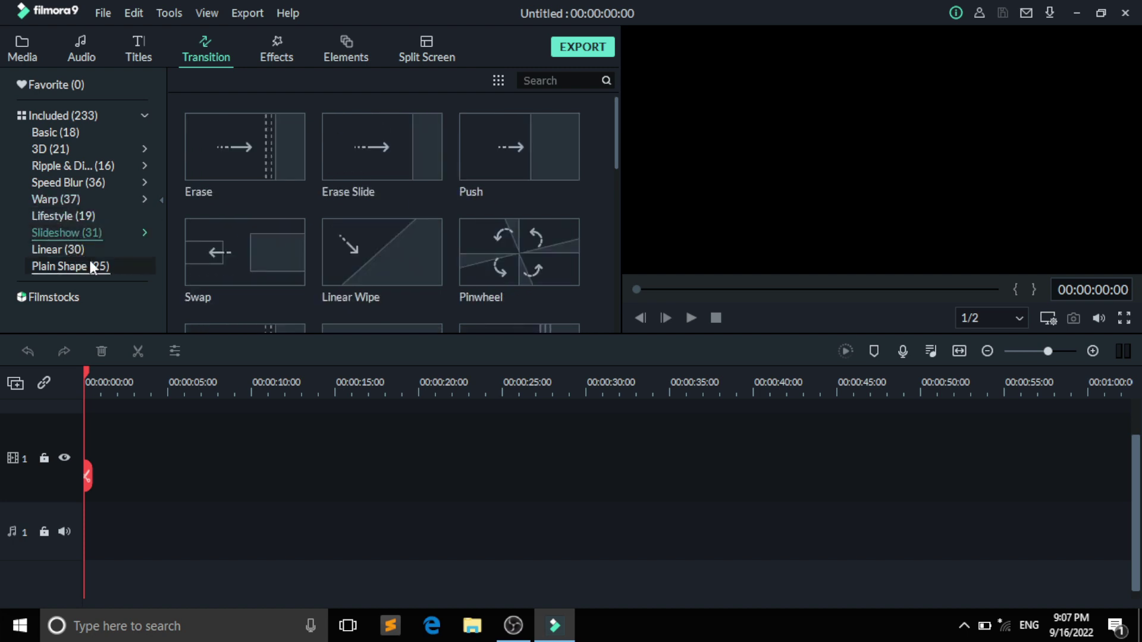
pyautogui.scroll(-5, 350, 264)
pyautogui.scroll(-5, 350, 263)
pyautogui.scroll(10, 350, 263)
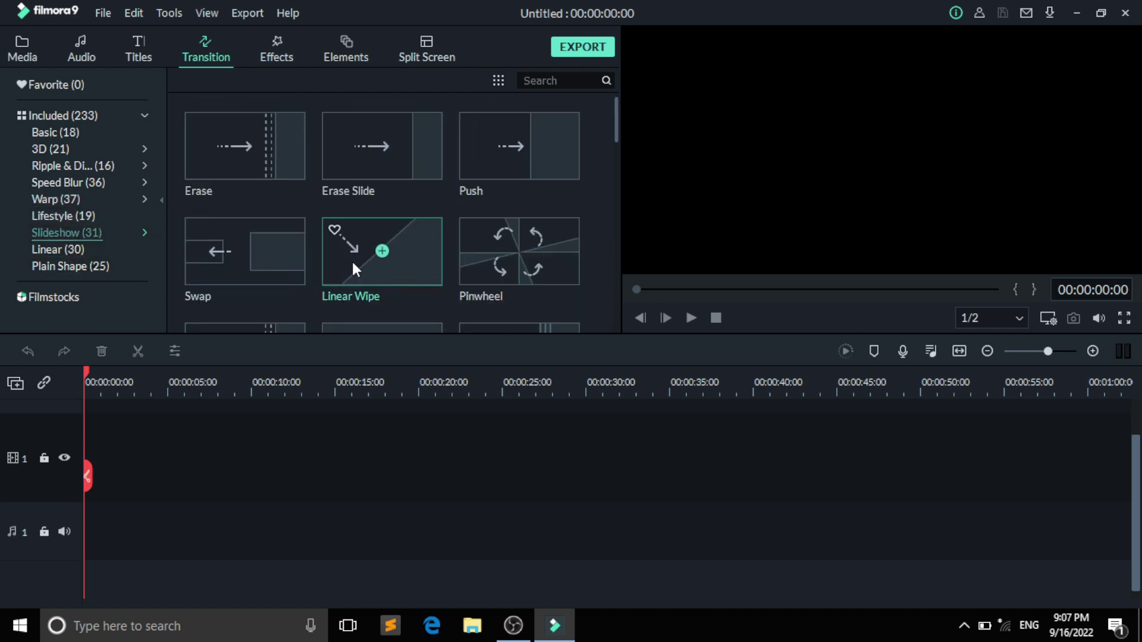
pyautogui.click(273, 53)
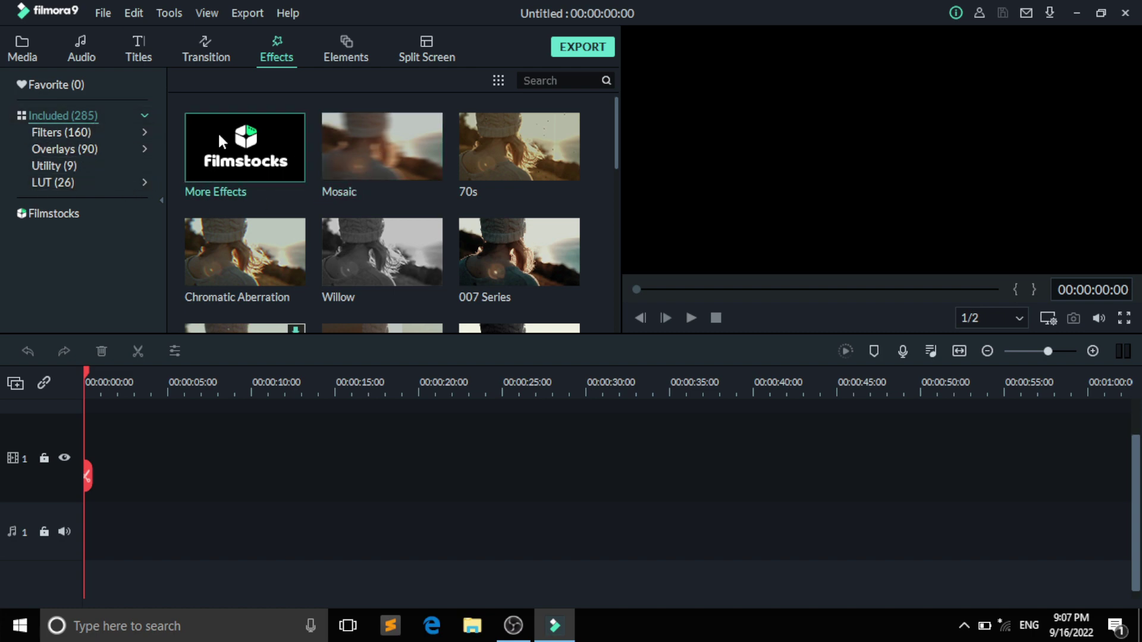
# - Play the Mosaic effect preview, which pixelates a patch of the sample footage
pyautogui.scroll(-5, 362, 142)
pyautogui.scroll(2, 362, 144)
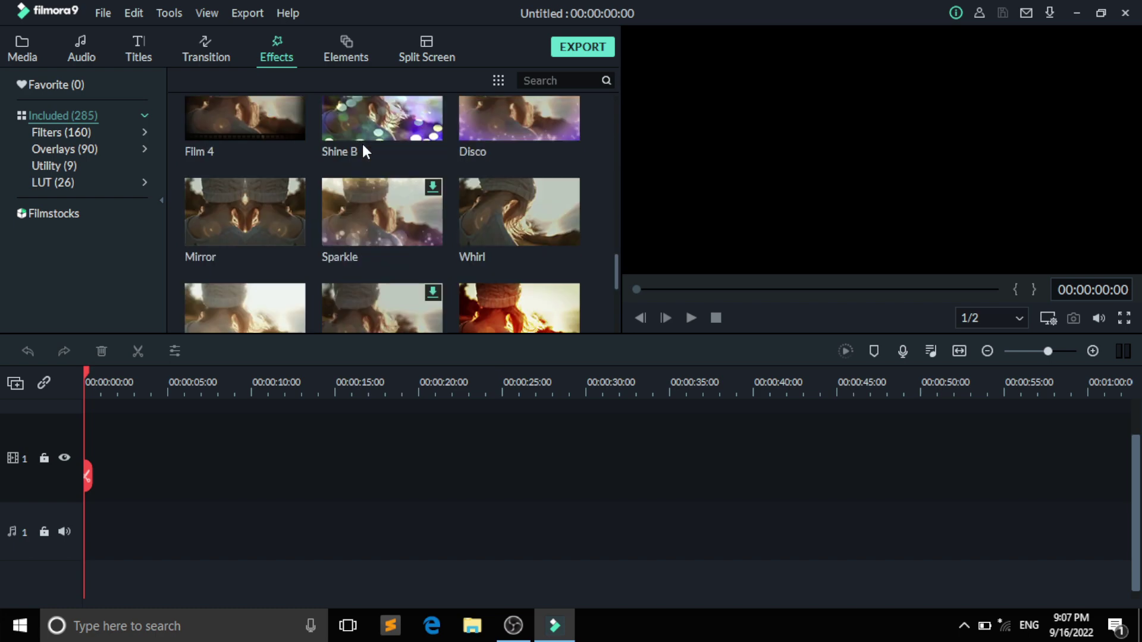
pyautogui.scroll(3, 362, 144)
pyautogui.click(358, 153)
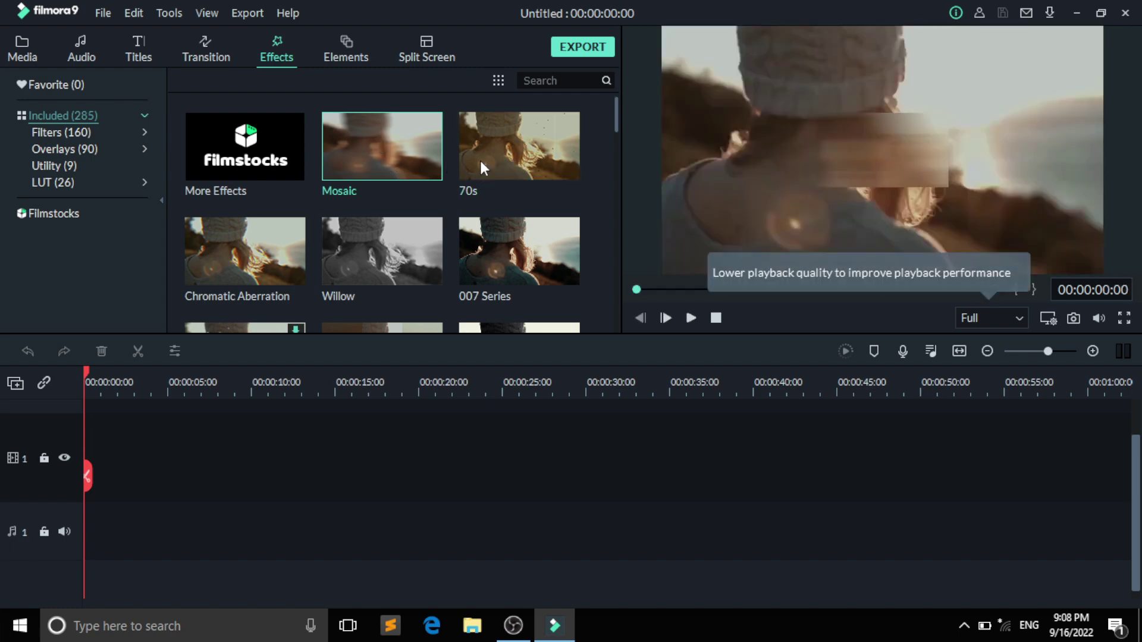
# - Preview the 70s and Chromatic Aberration effects and scroll through the effects grid
pyautogui.click(479, 159)
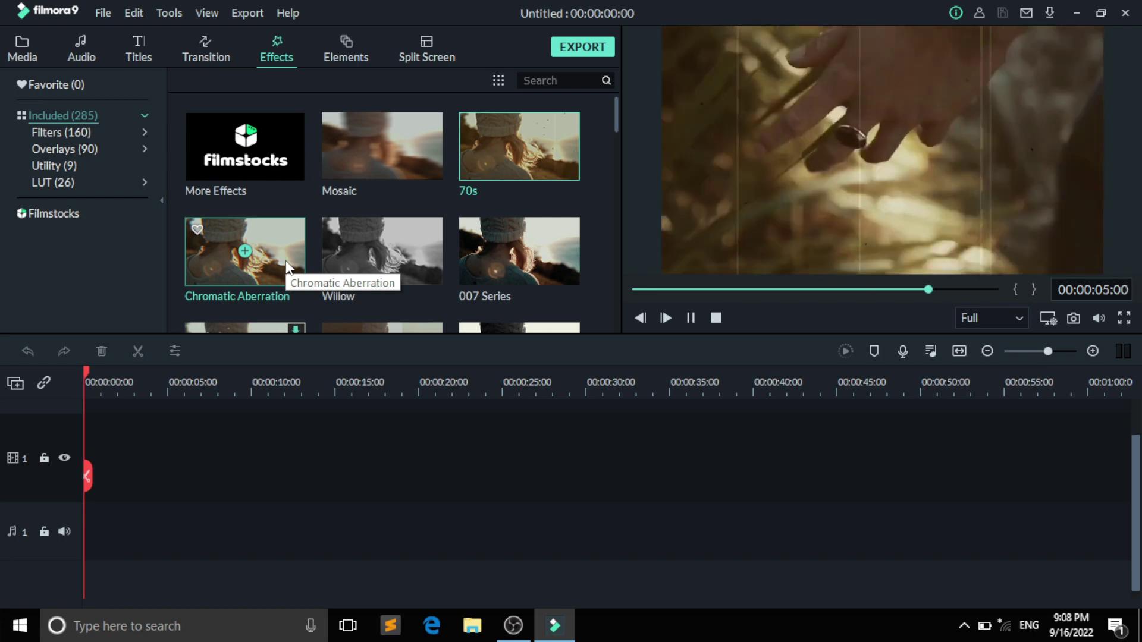
pyautogui.click(286, 263)
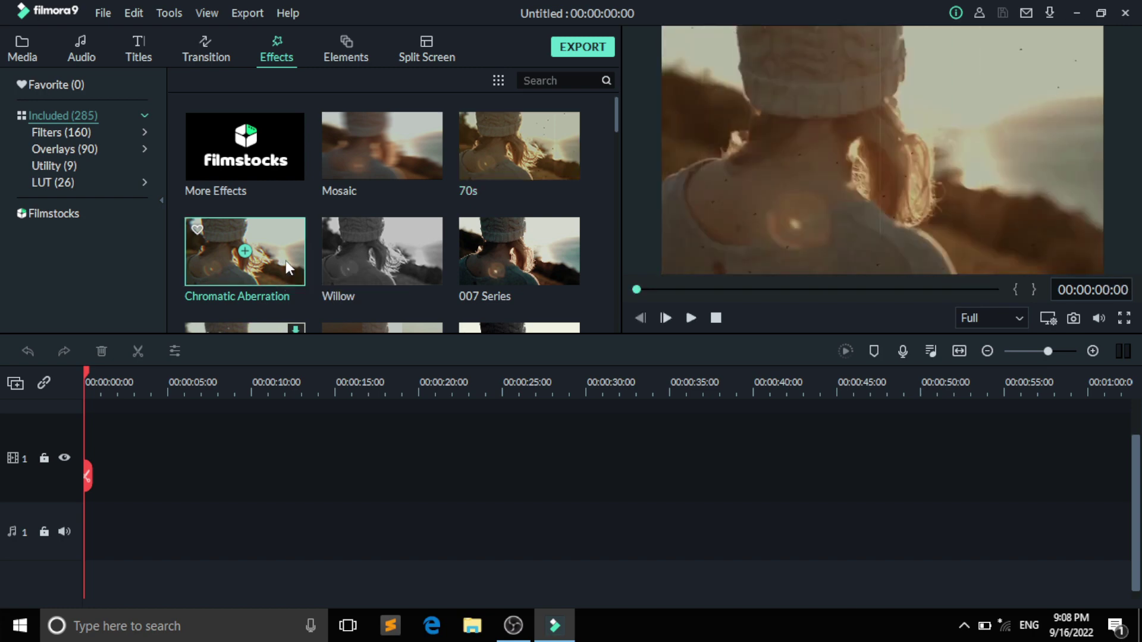
pyautogui.scroll(-5, 416, 259)
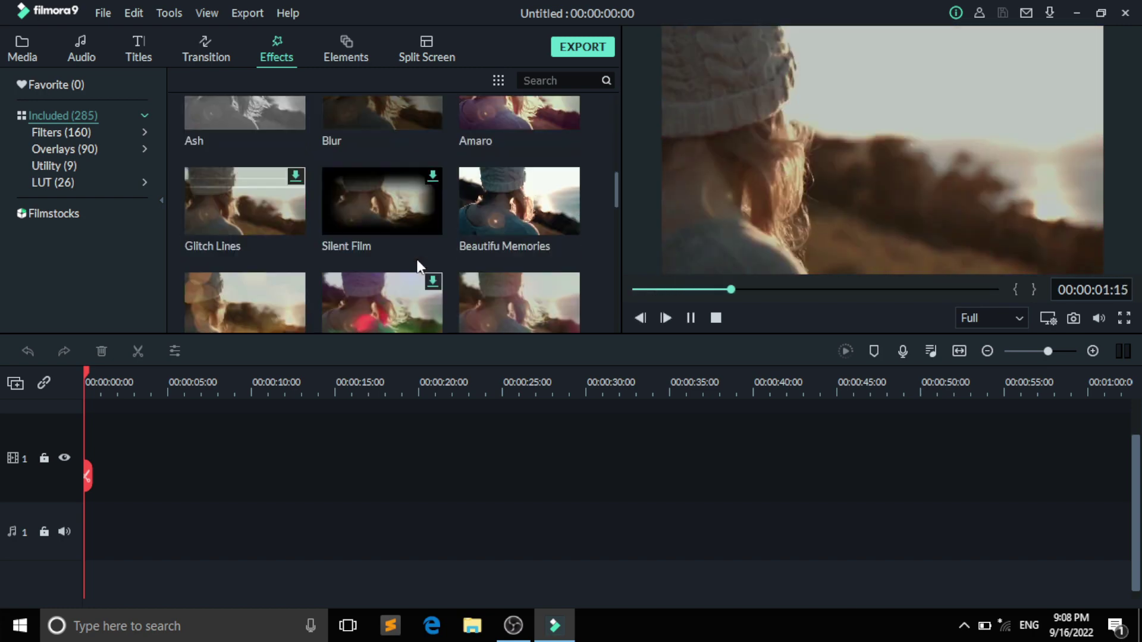
pyautogui.scroll(-5, 417, 259)
pyautogui.scroll(3, 415, 258)
pyautogui.scroll(2, 415, 259)
pyautogui.scroll(-2, 415, 259)
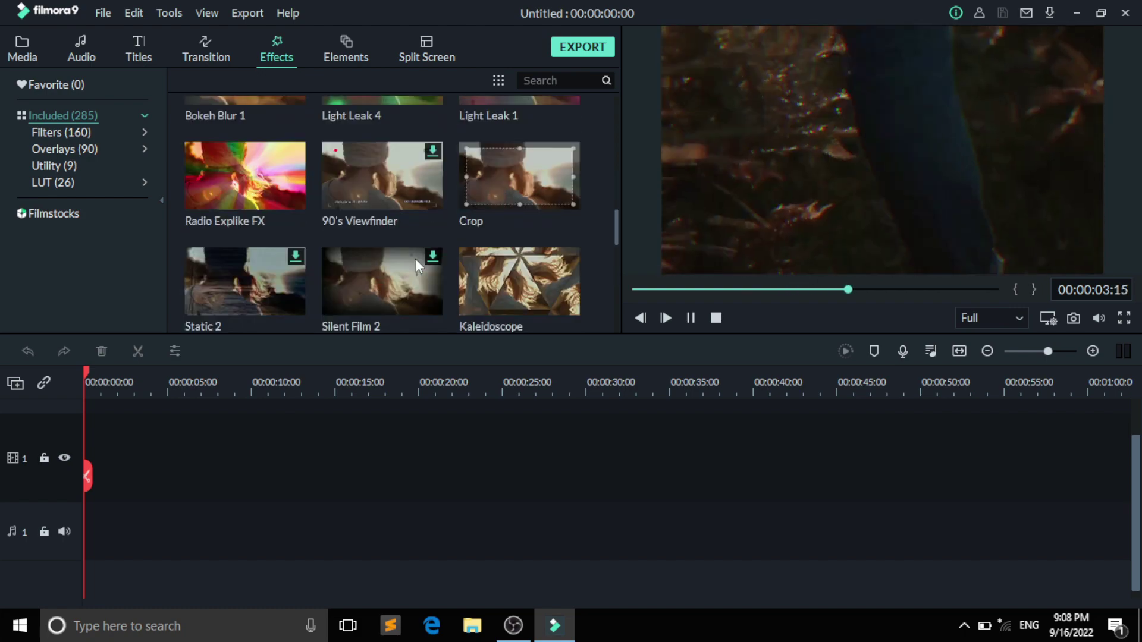
pyautogui.scroll(-3, 409, 247)
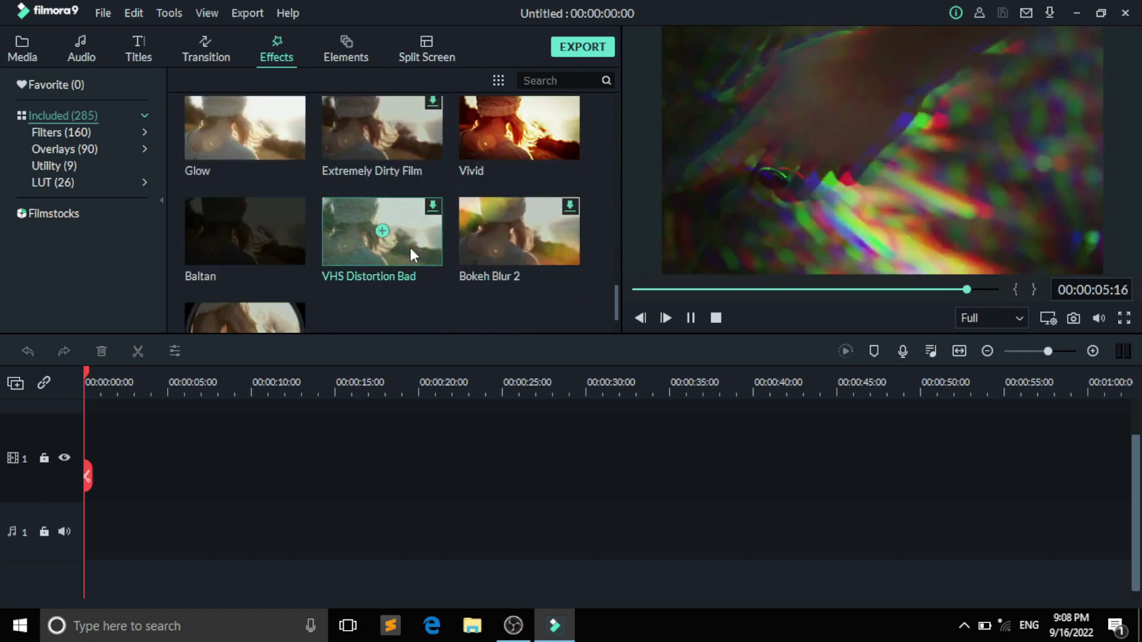
pyautogui.scroll(3, 409, 247)
pyautogui.scroll(-3, 409, 247)
pyautogui.scroll(10, 409, 249)
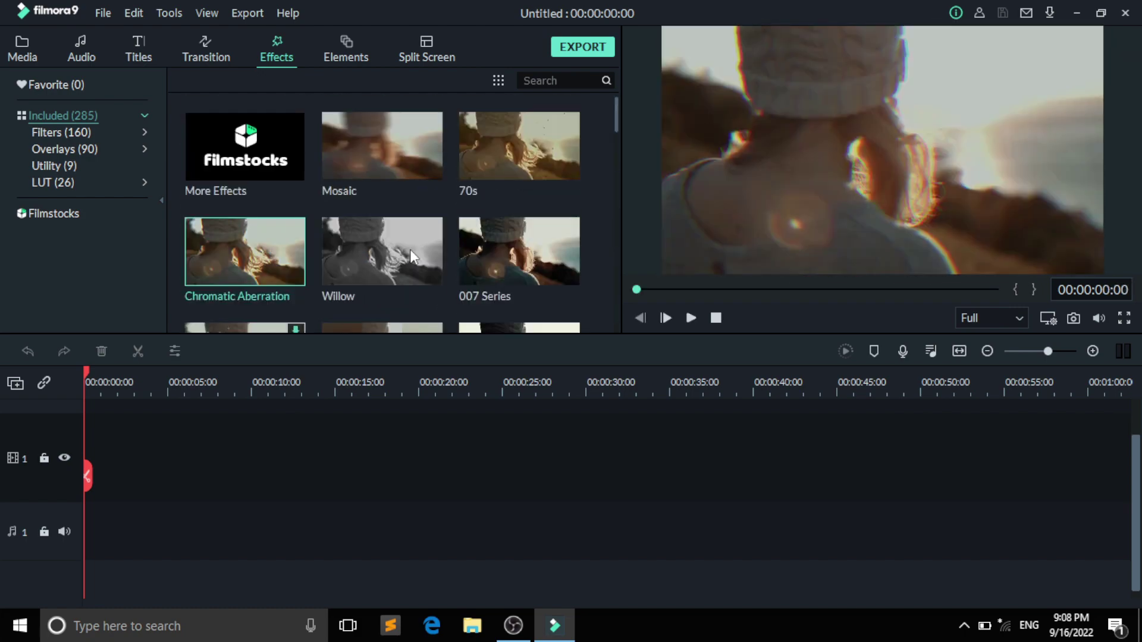
# - Browse the Filters, Overlays, Utility and LUT effect categories, then open the Elements library
pyautogui.click(47, 134)
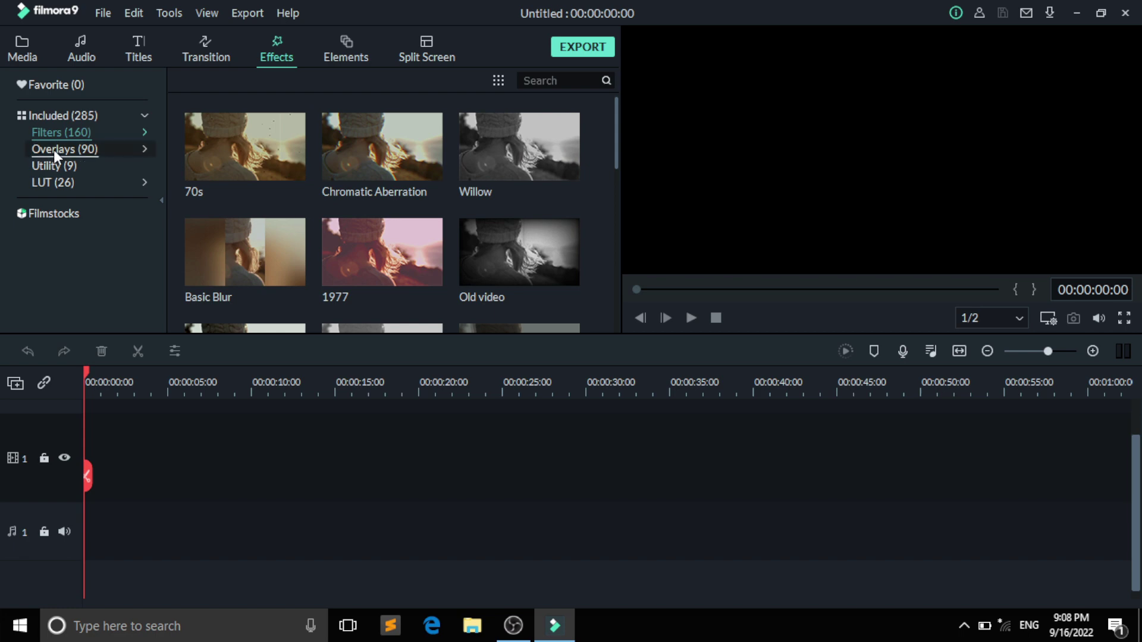
pyautogui.click(52, 150)
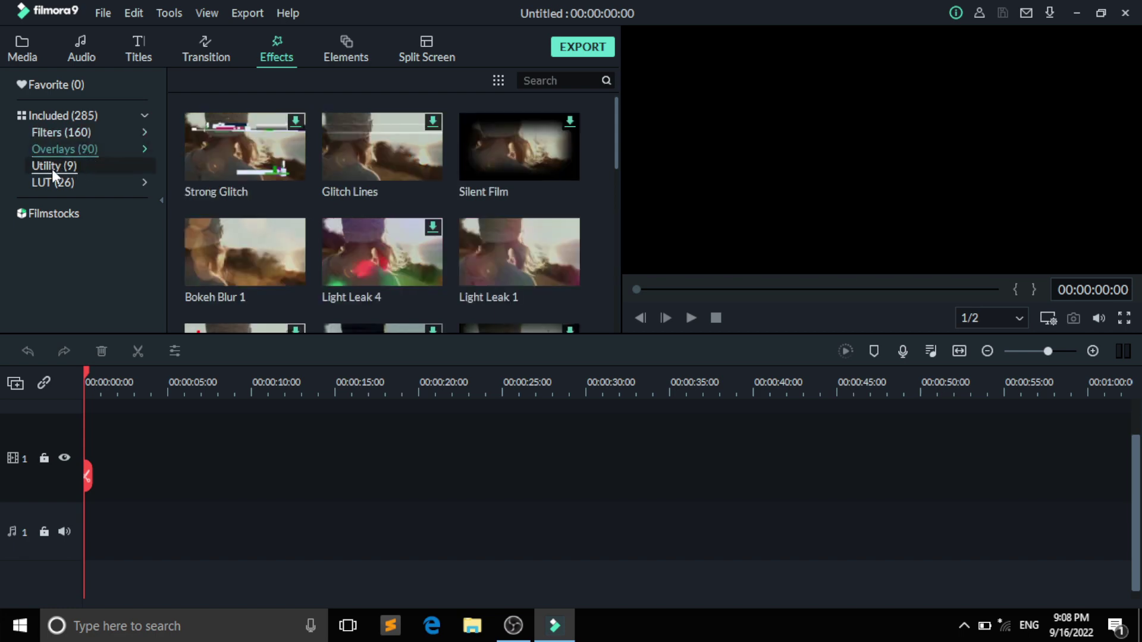
pyautogui.click(51, 167)
pyautogui.click(48, 182)
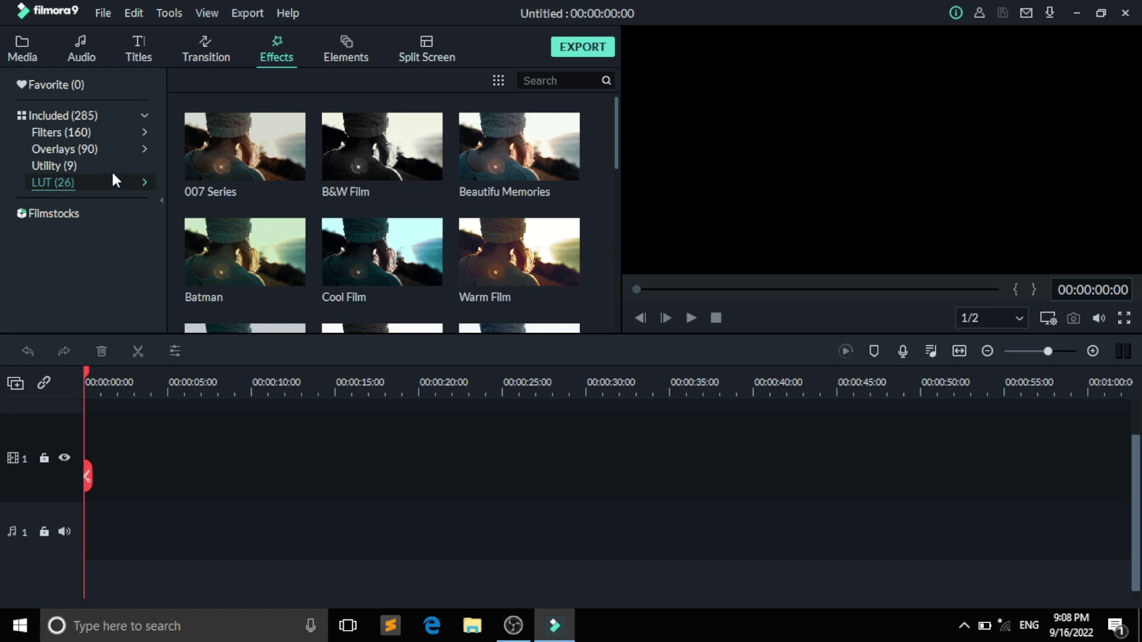
pyautogui.click(351, 46)
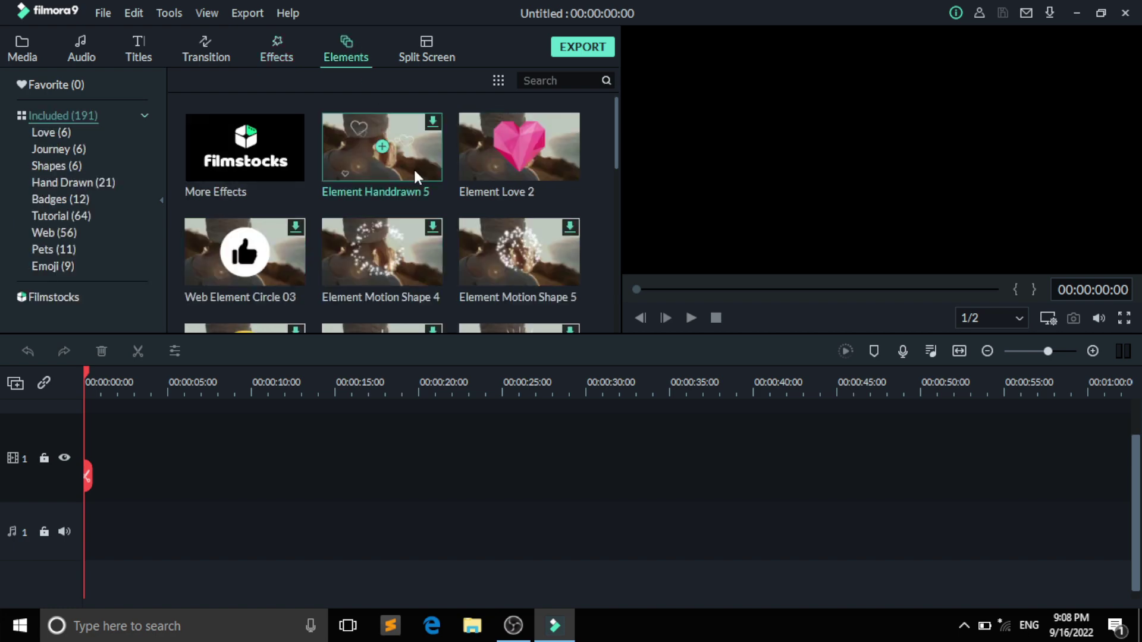
# - Preview the Element Love 2 heart animation in the player
pyautogui.scroll(-5, 439, 190)
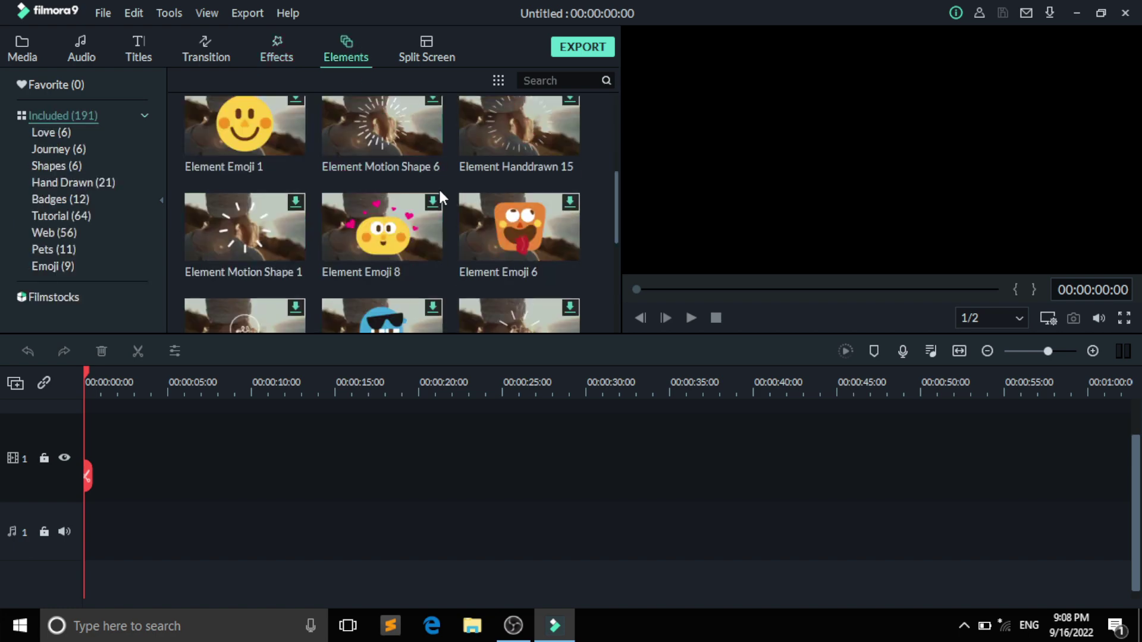
pyautogui.scroll(-3, 440, 191)
pyautogui.scroll(10, 439, 192)
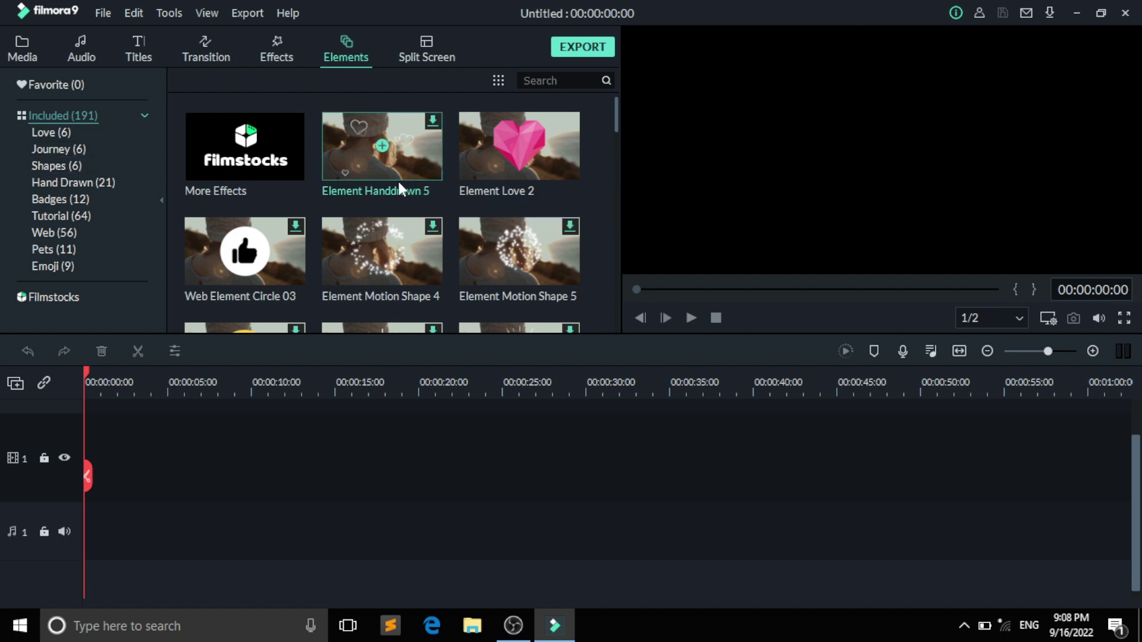
pyautogui.doubleClick(478, 162)
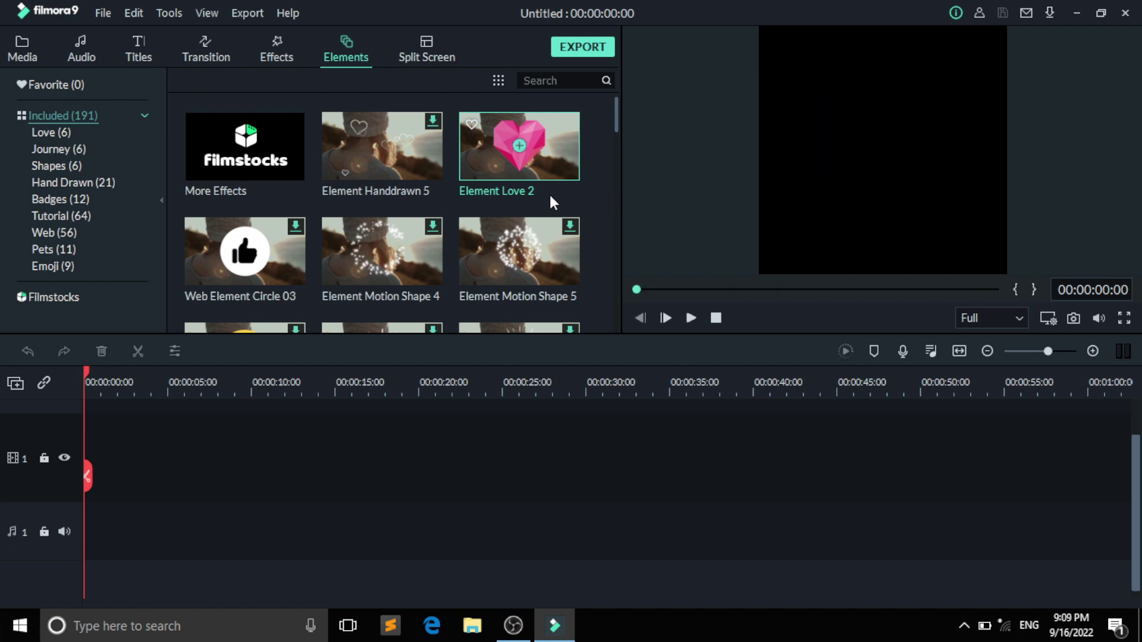
# - Preview the Element Love 4 XOXO animation over the pink scribbled heart
pyautogui.scroll(-3, 387, 201)
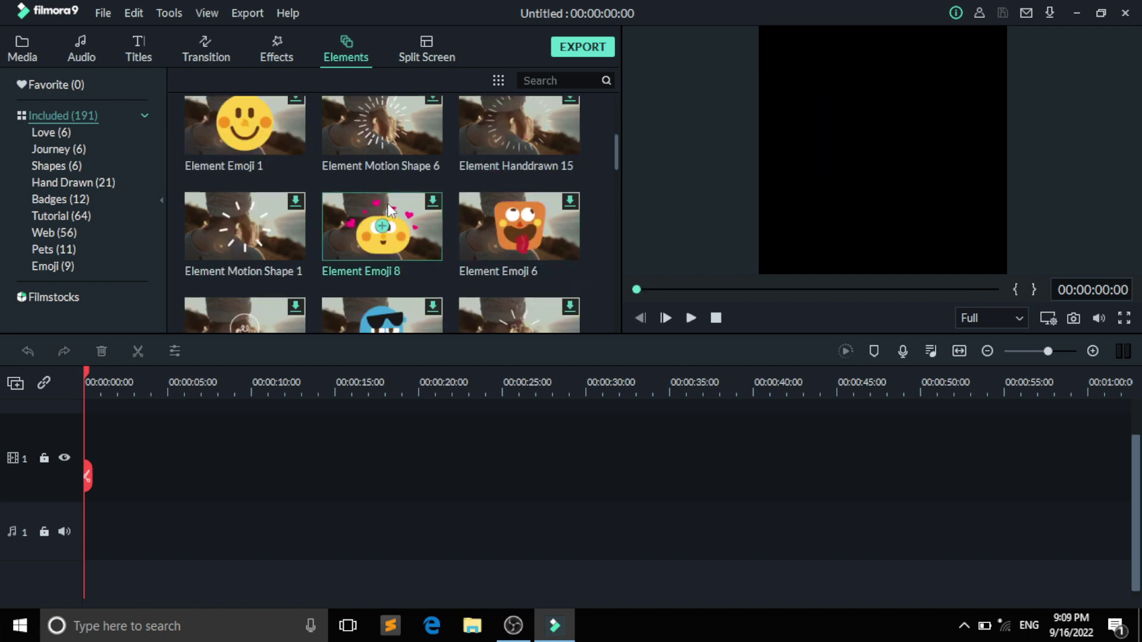
pyautogui.scroll(-3, 388, 206)
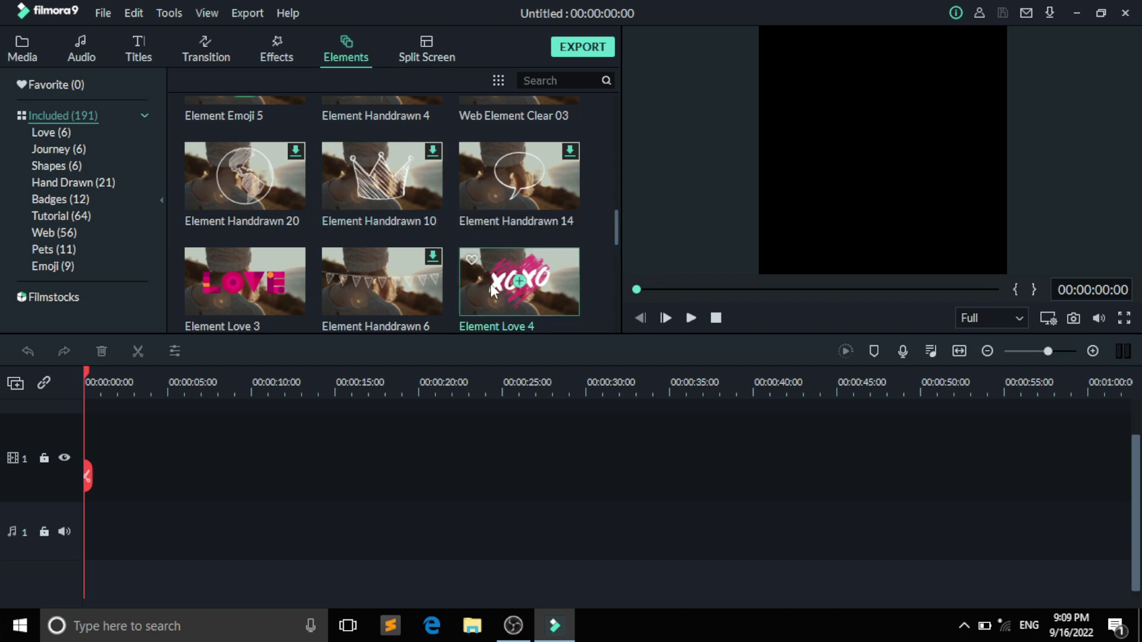
pyautogui.scroll(-2, 492, 289)
pyautogui.scroll(2, 519, 239)
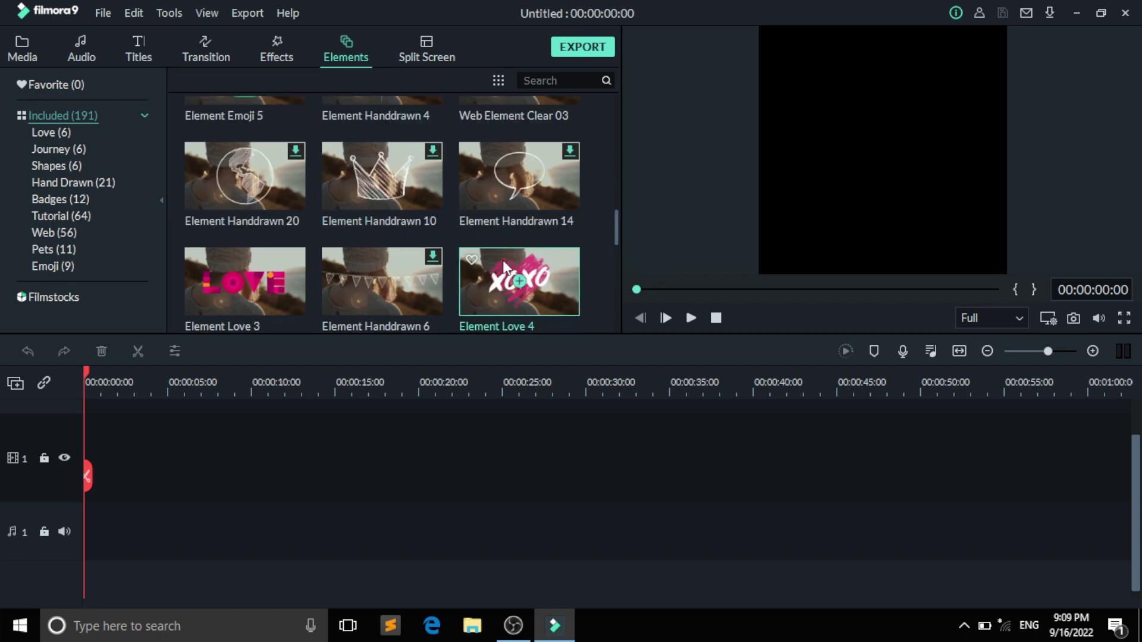
pyautogui.click(503, 263)
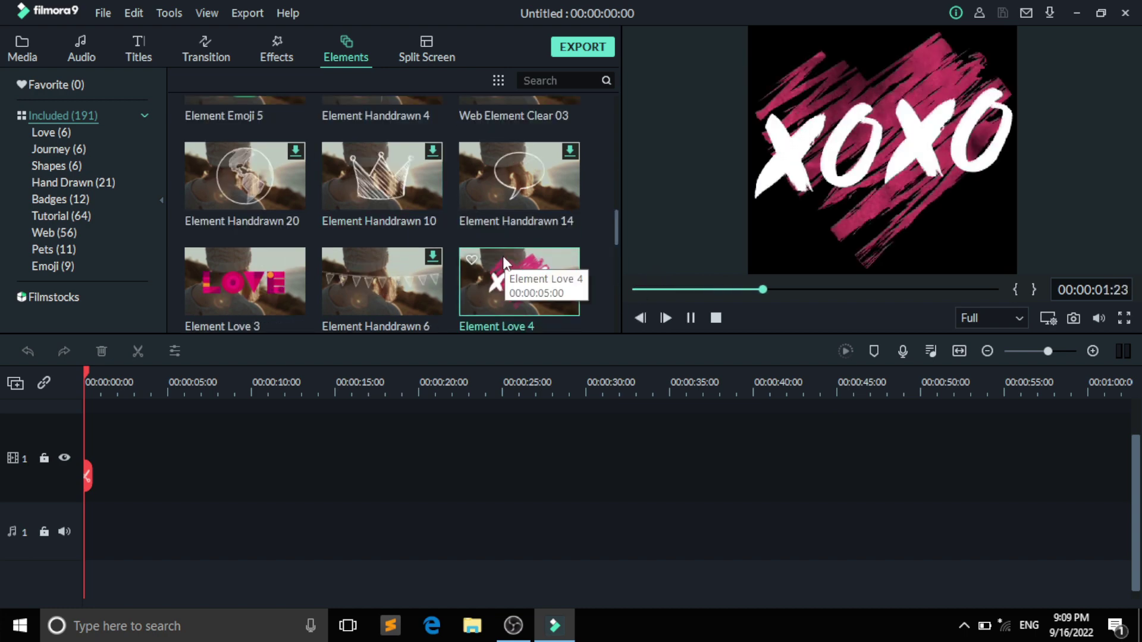
# - Browse the Love and Journey elements, try Element Travel 3, and dismiss the offline error
pyautogui.click(38, 134)
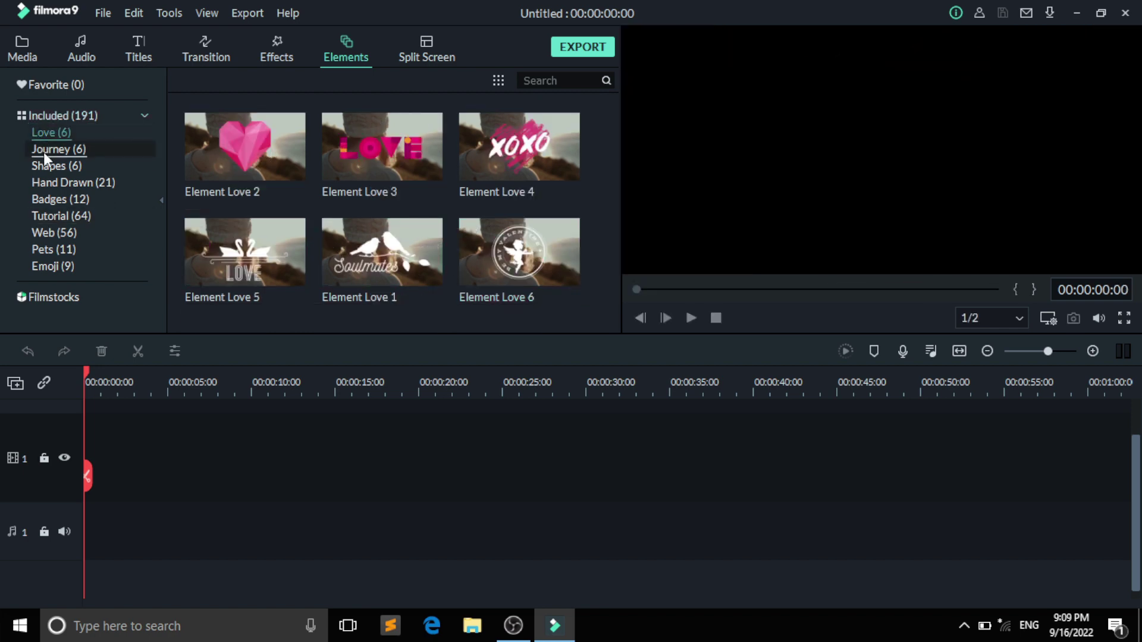
pyautogui.click(44, 152)
pyautogui.click(266, 166)
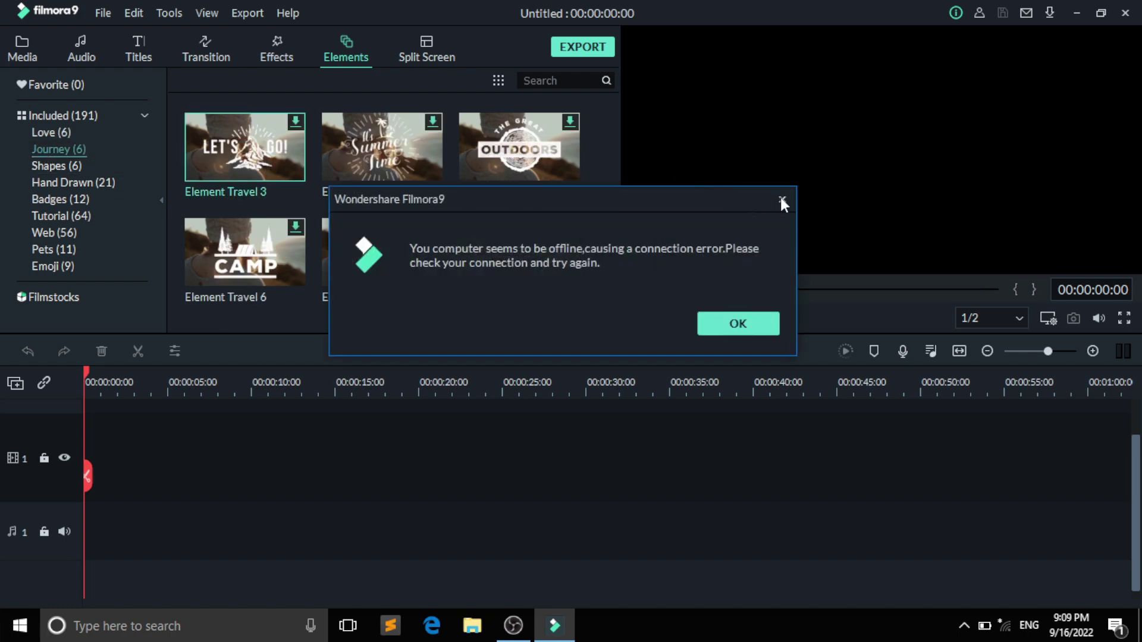
pyautogui.click(781, 200)
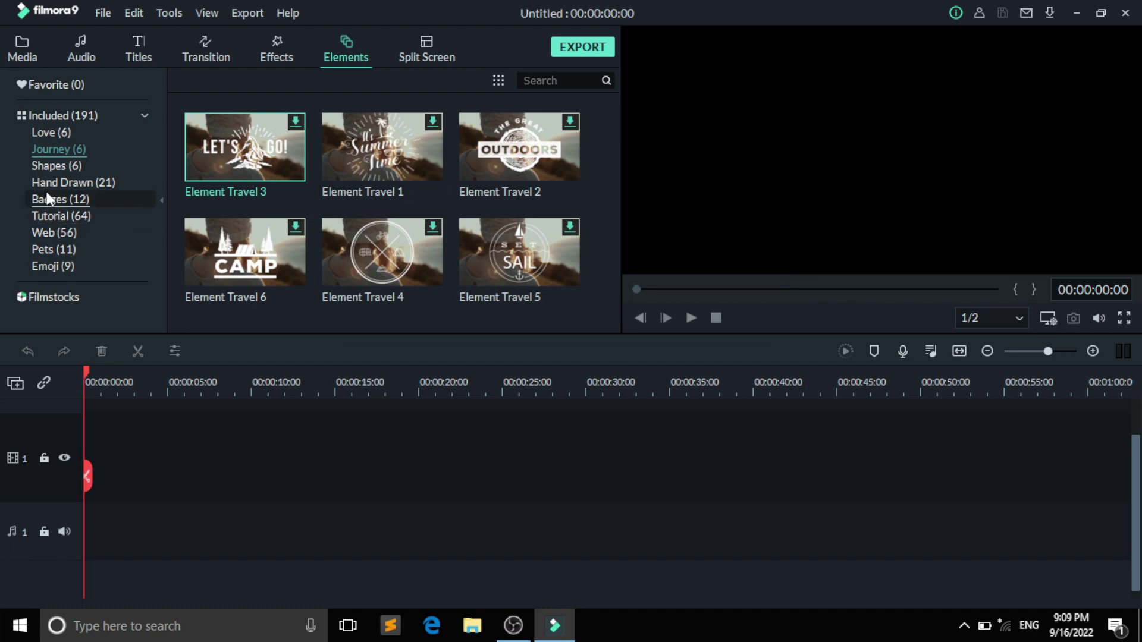
# - Browse the Shapes, Hand Drawn and Badges elements, ending on the 64 Tutorial elements
pyautogui.click(55, 167)
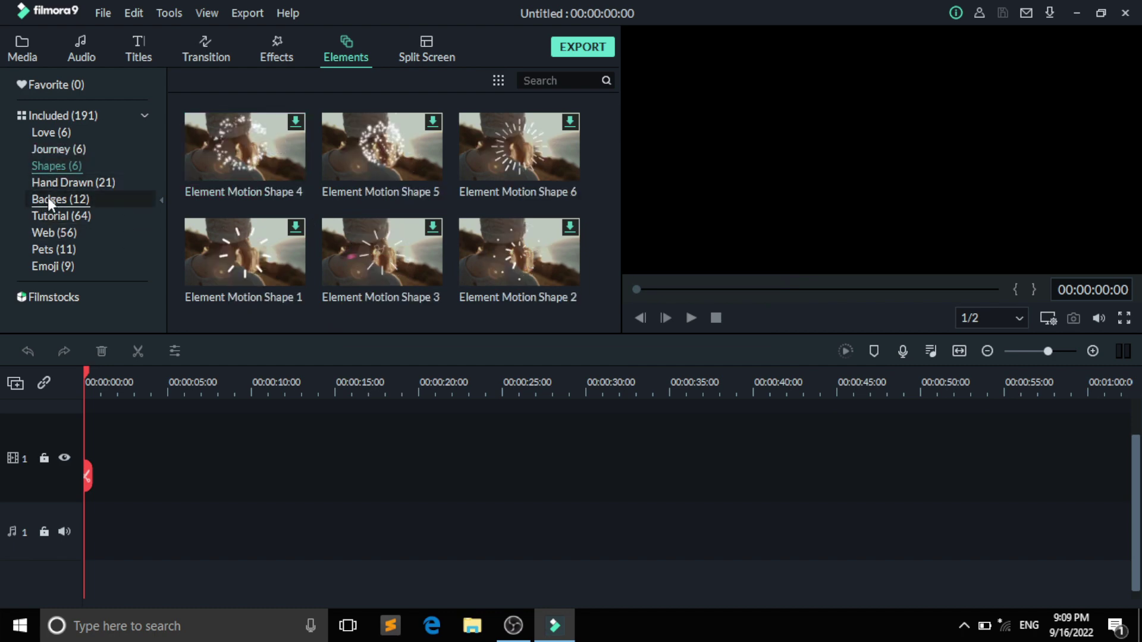
pyautogui.click(62, 181)
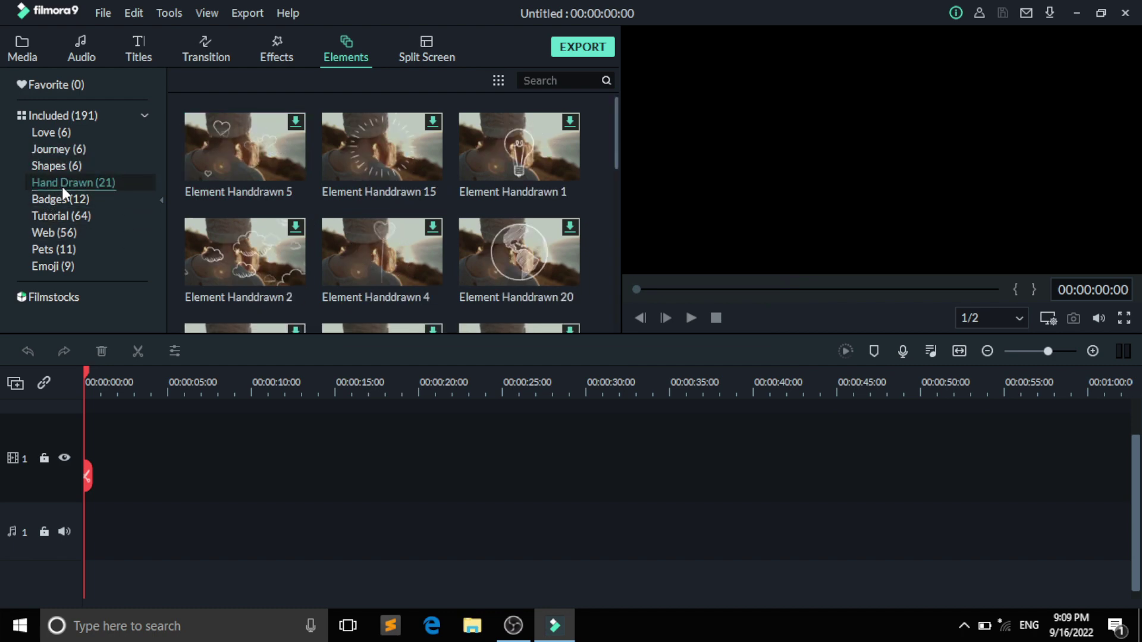
pyautogui.click(52, 201)
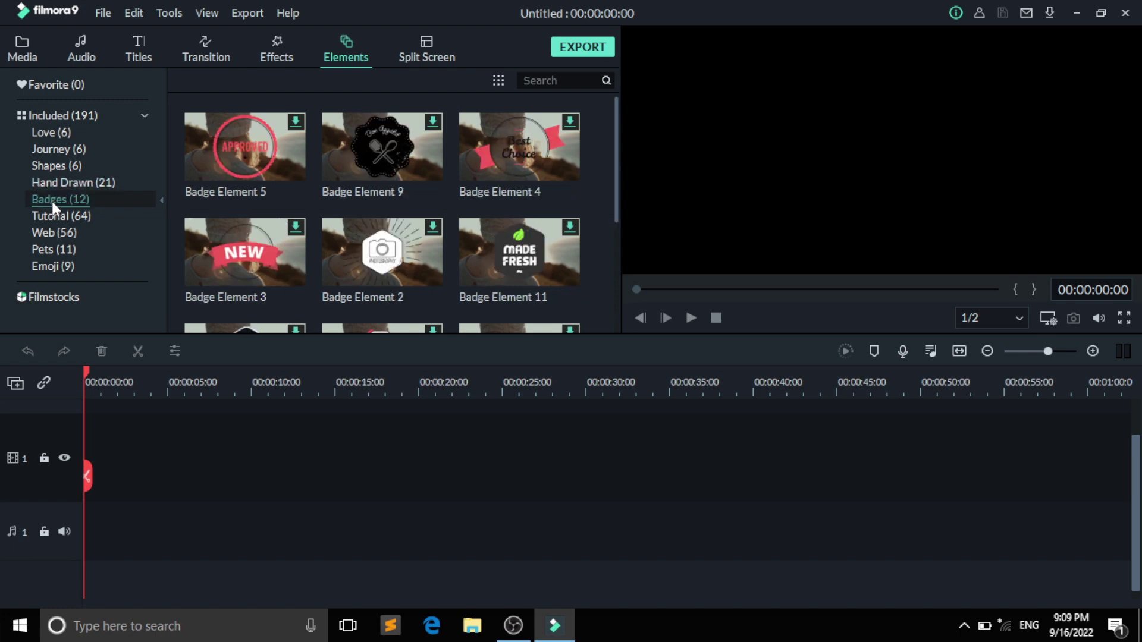
pyautogui.click(48, 220)
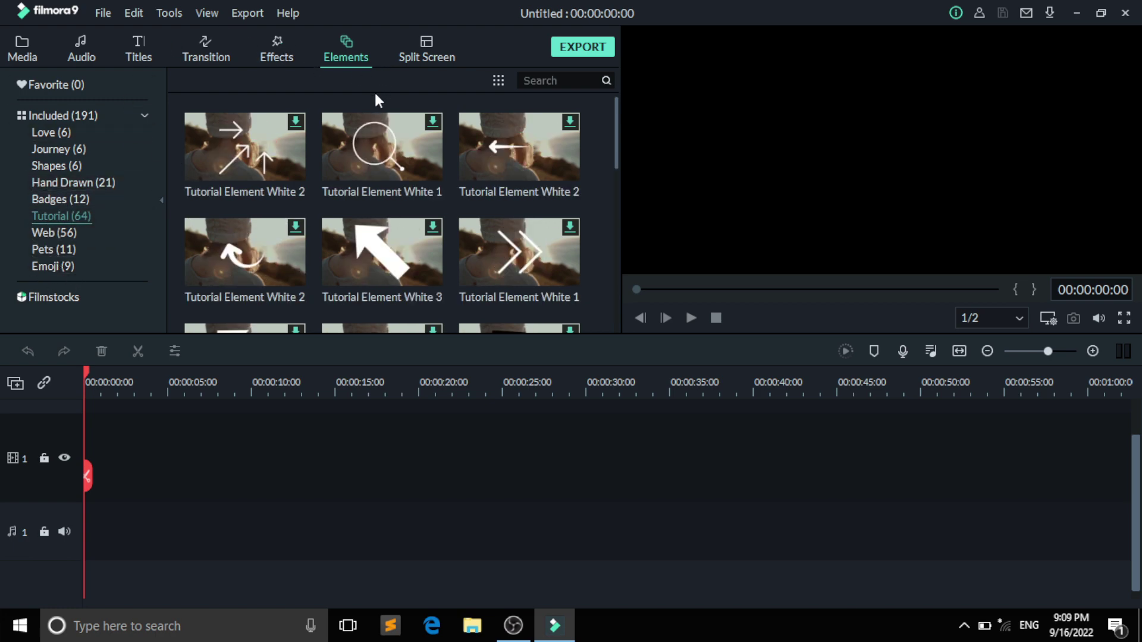
# - Preview the Split Screen 1, diagonal two-panel and three vertical panel layouts in turn
pyautogui.click(426, 48)
pyautogui.moveTo(383, 174)
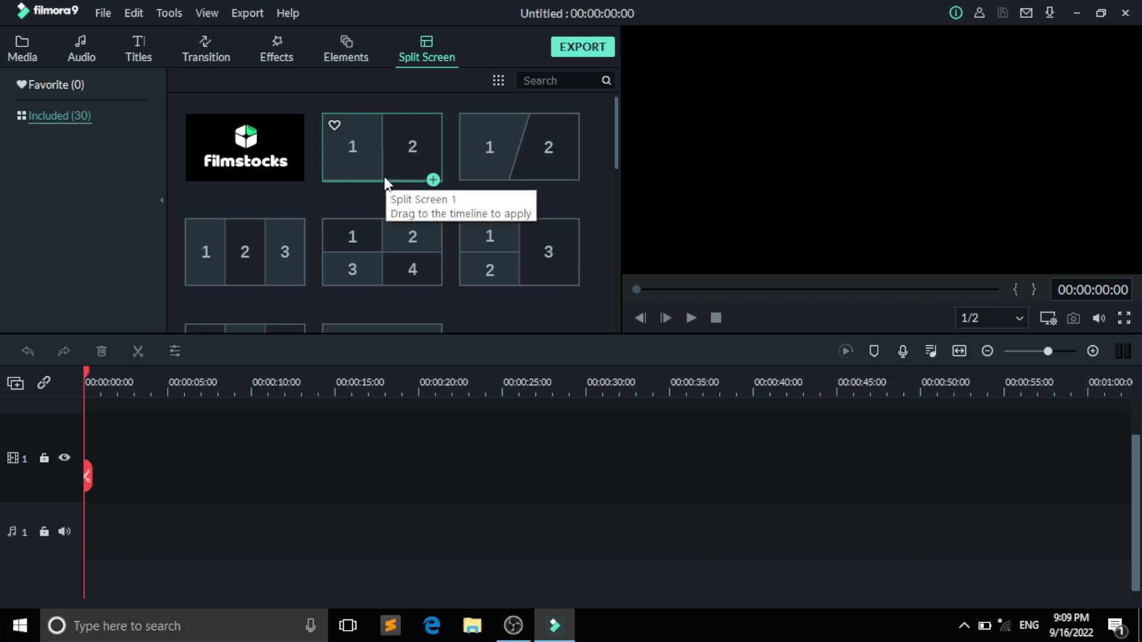
pyautogui.click(408, 149)
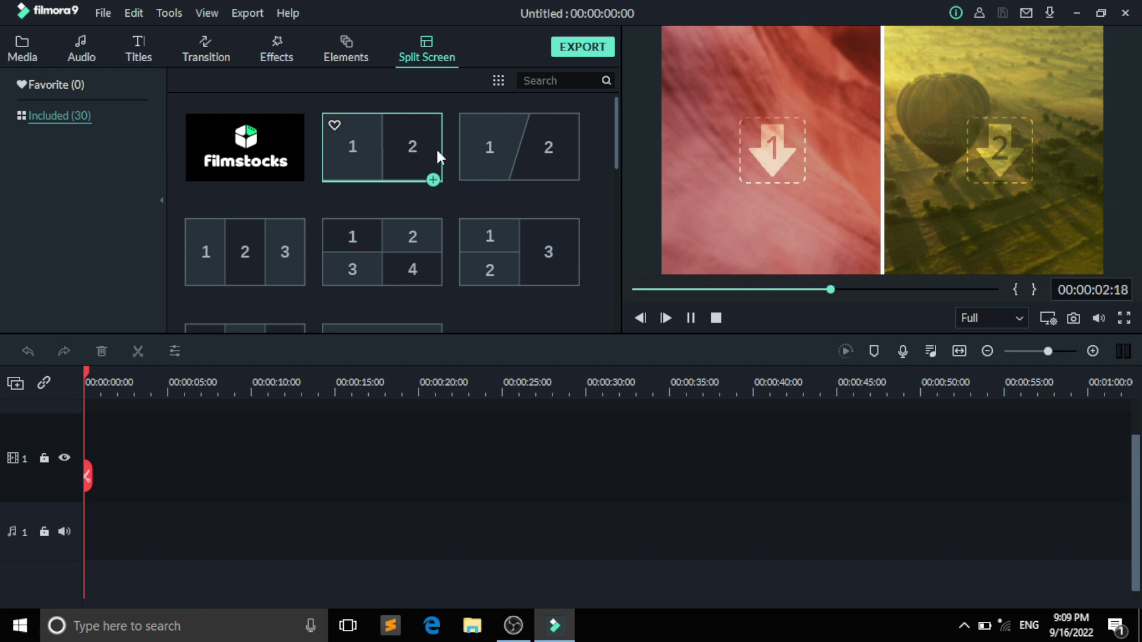
pyautogui.click(691, 319)
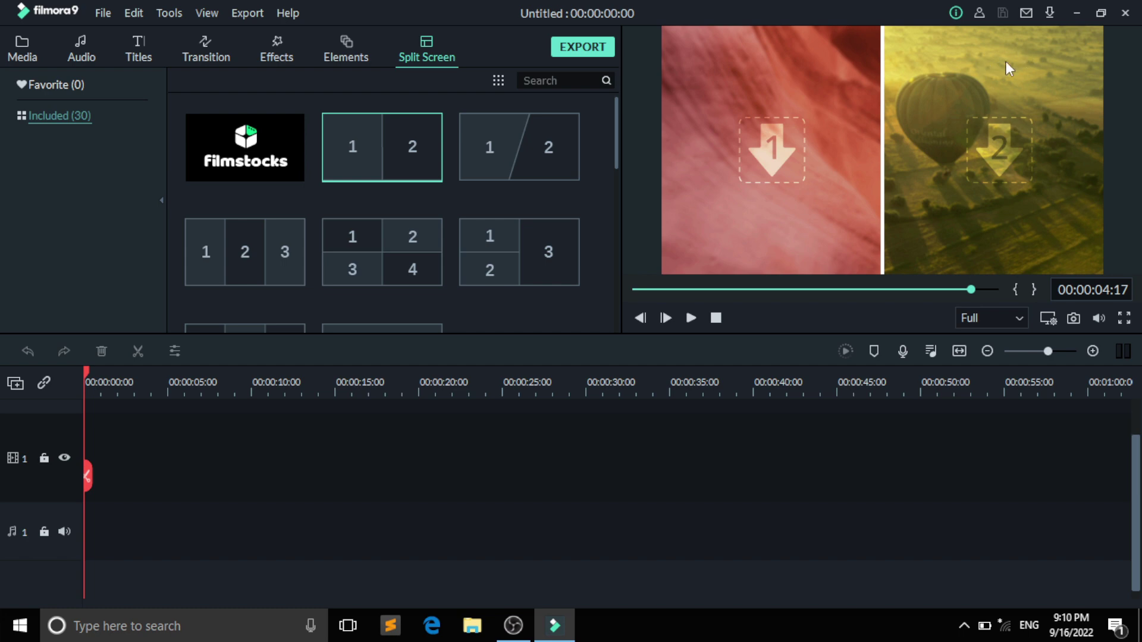
pyautogui.click(535, 171)
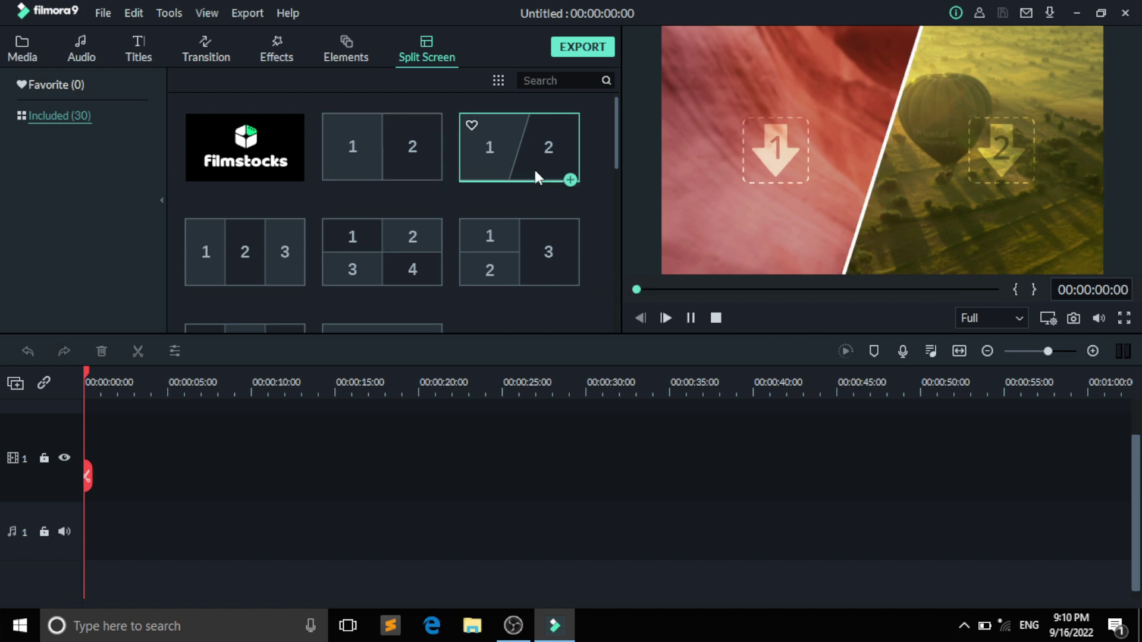
pyautogui.click(690, 318)
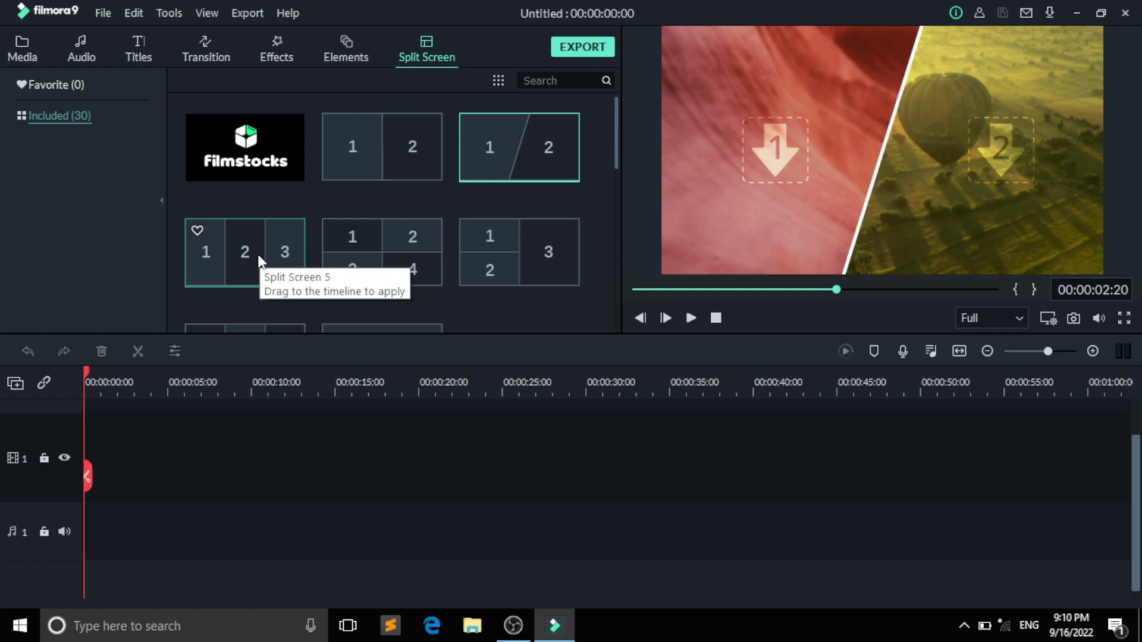
pyautogui.click(259, 260)
pyautogui.click(690, 319)
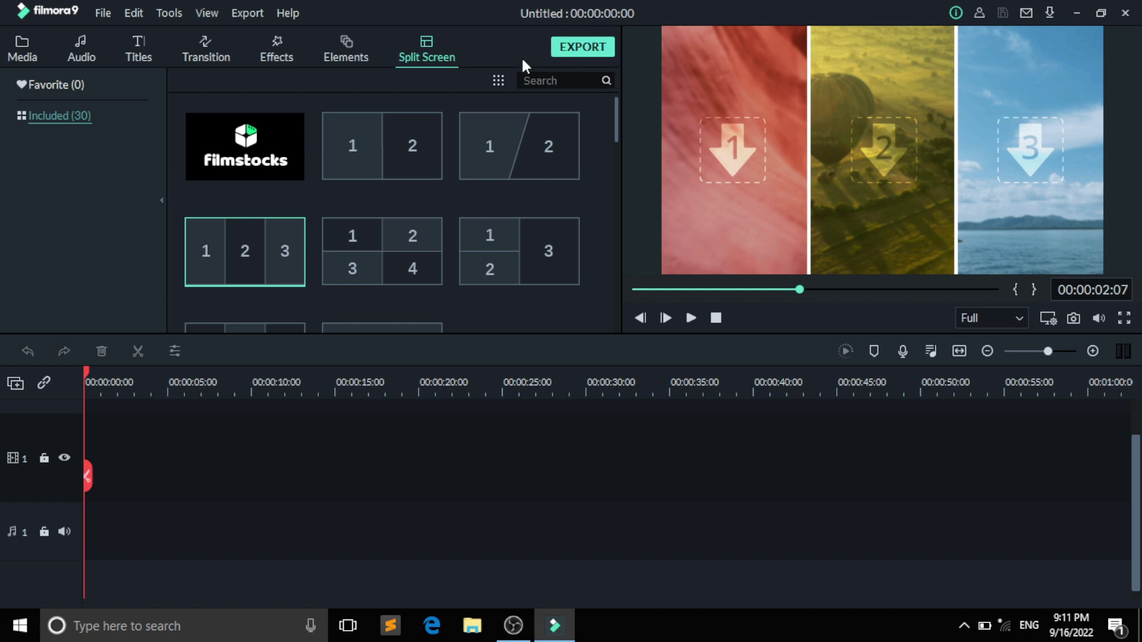
# - Attempt EXPORT on the empty project, dismiss the 'Please import media' notice, and clear the preview
pyautogui.click(583, 47)
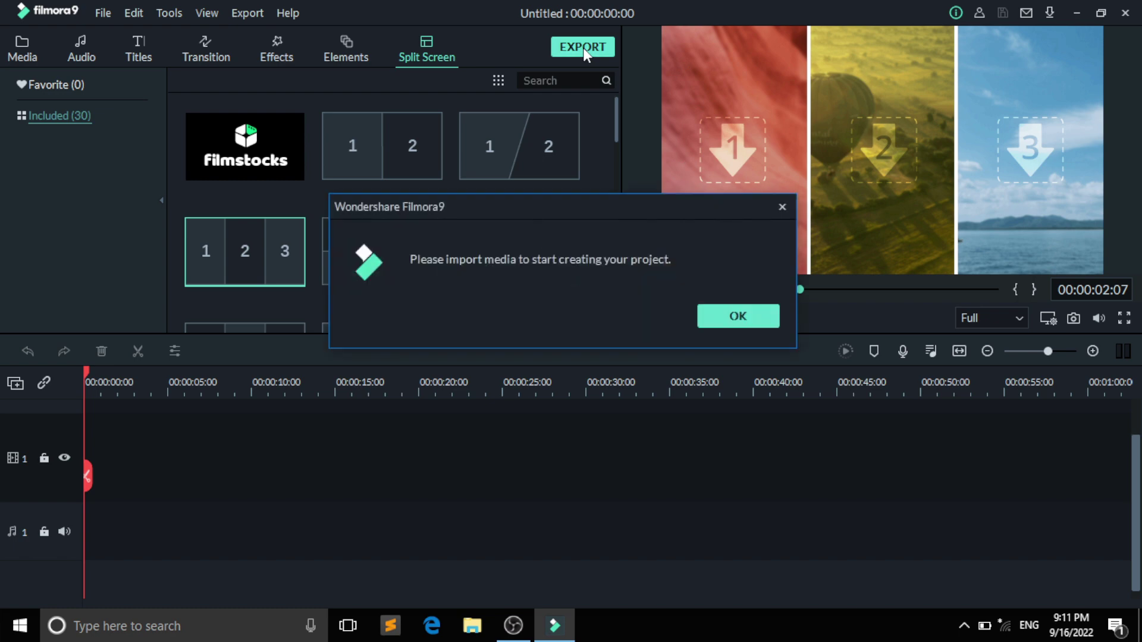
pyautogui.click(782, 207)
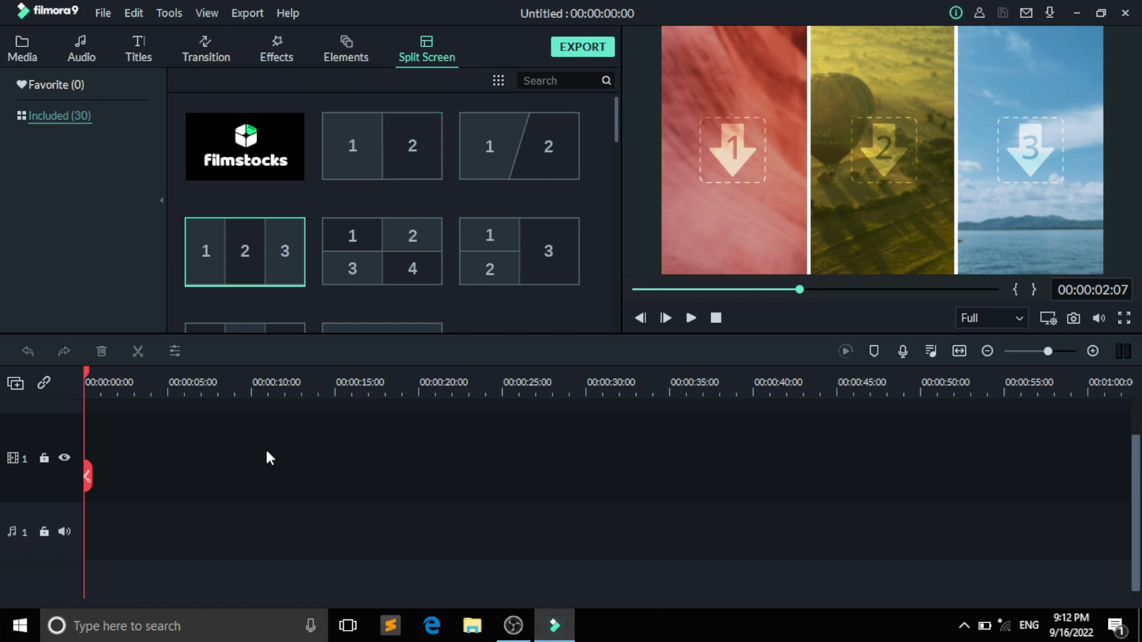
pyautogui.click(417, 446)
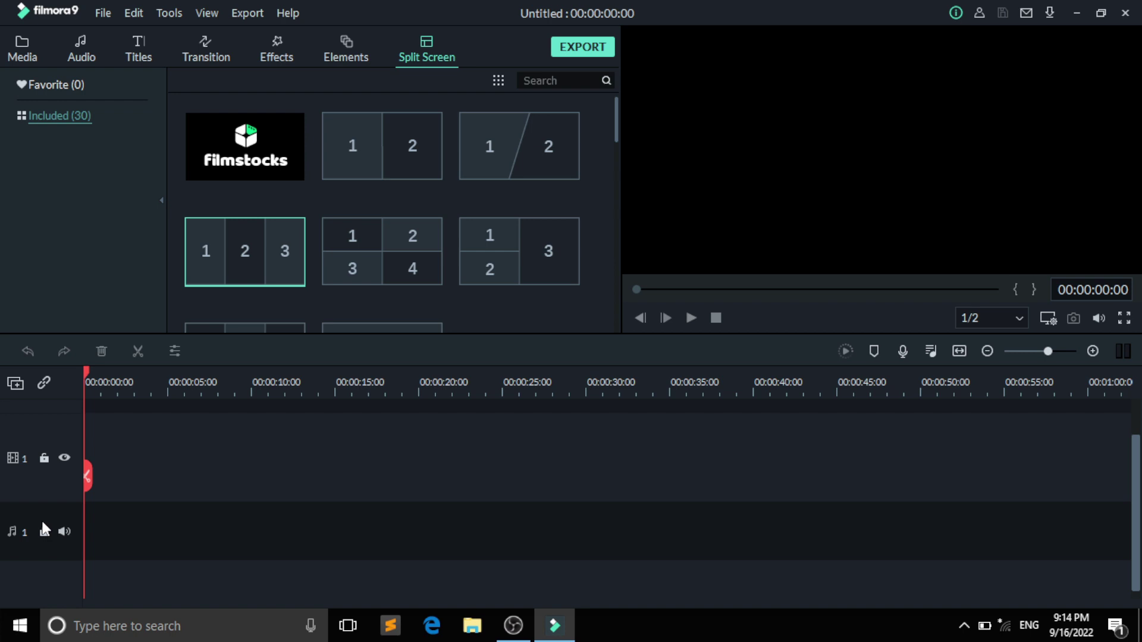
pyautogui.scroll(-1, 24, 464)
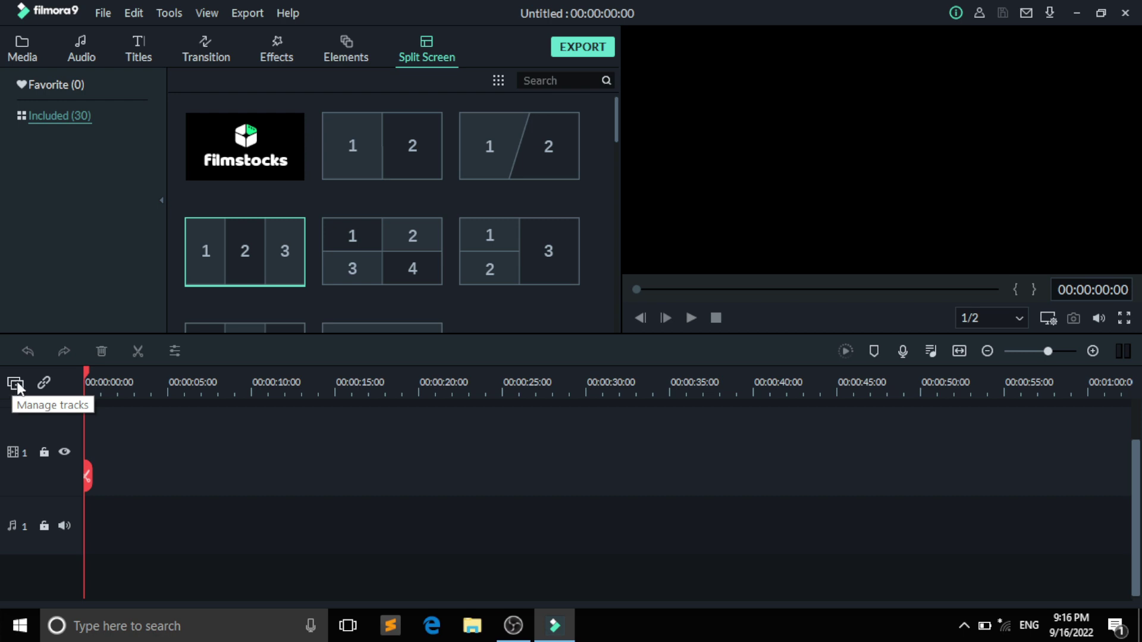
pyautogui.click(16, 384)
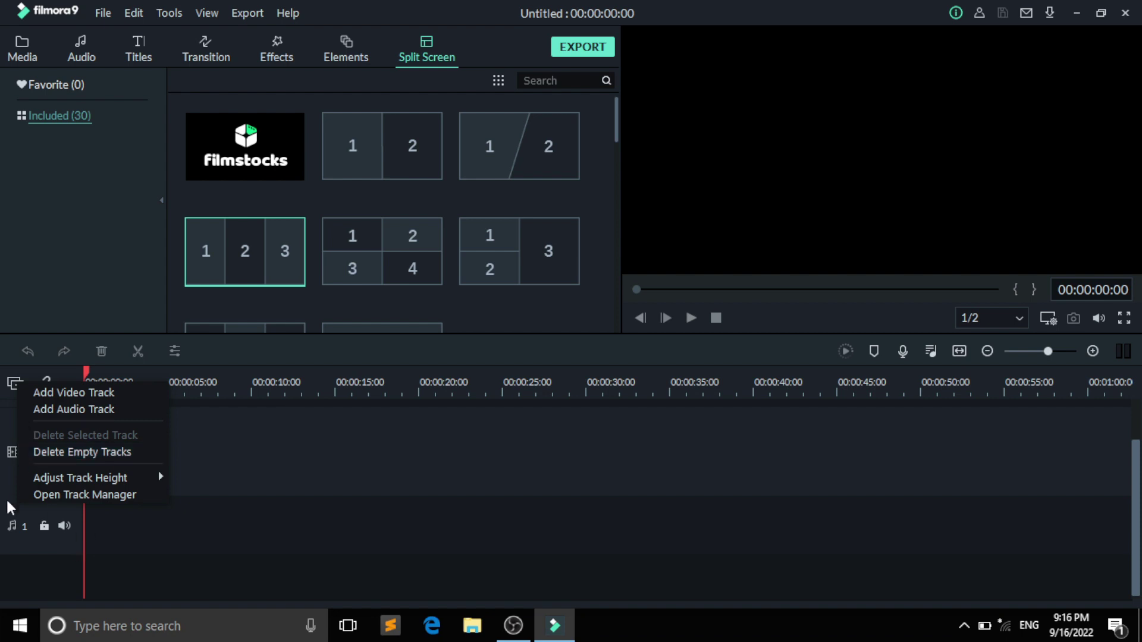
pyautogui.moveTo(52, 477)
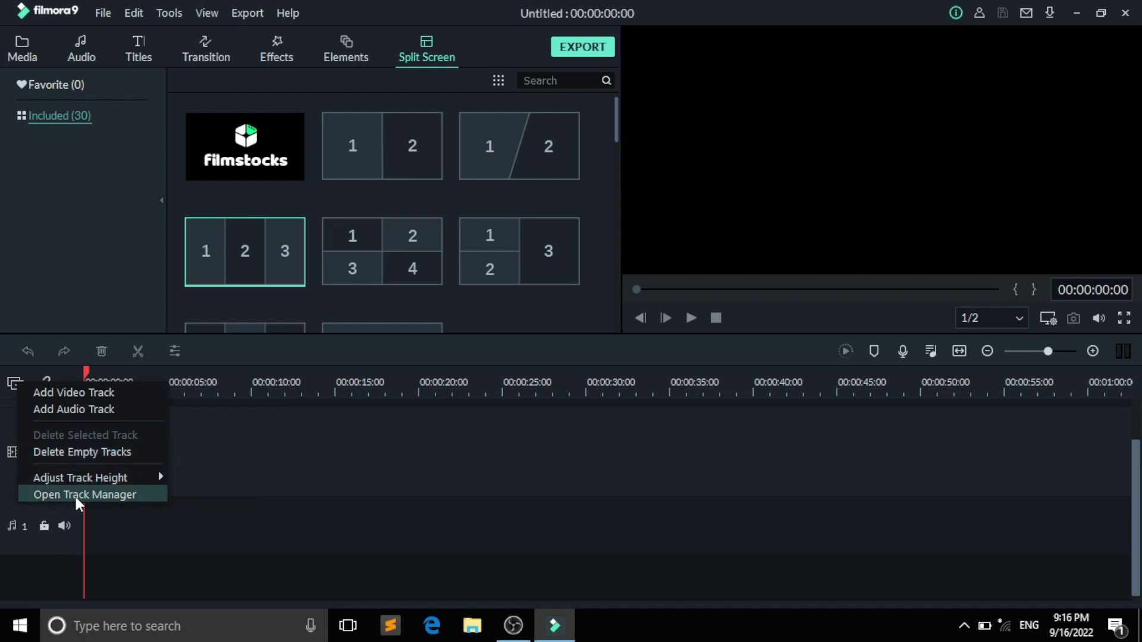
pyautogui.click(202, 348)
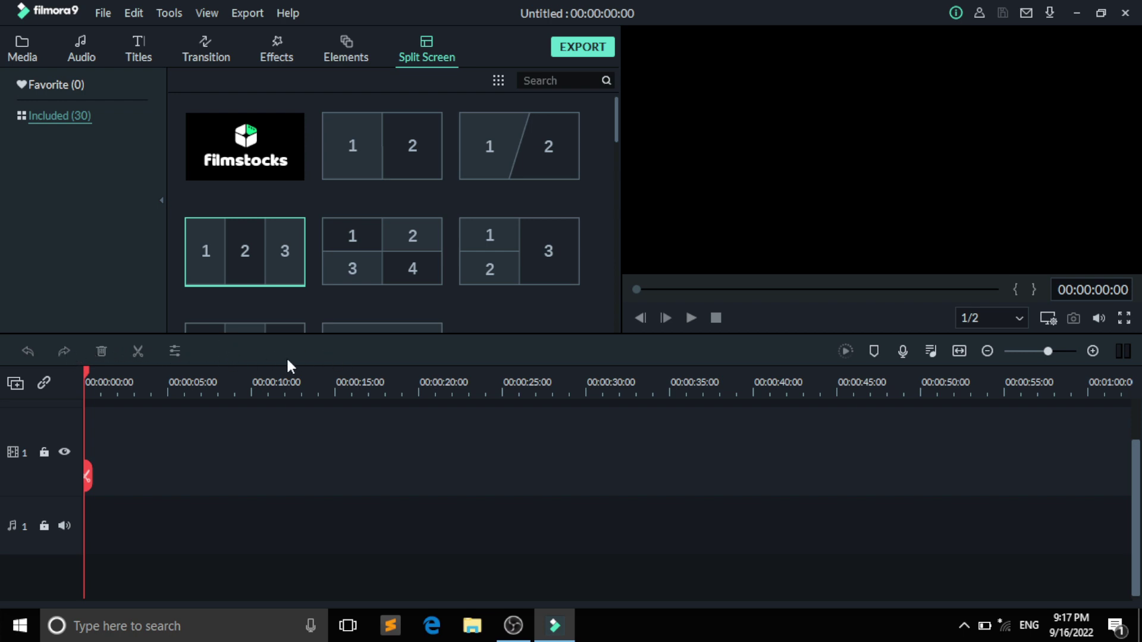
# - Drag the Travel 01 sample video onto the start of video track 1
pyautogui.click(17, 55)
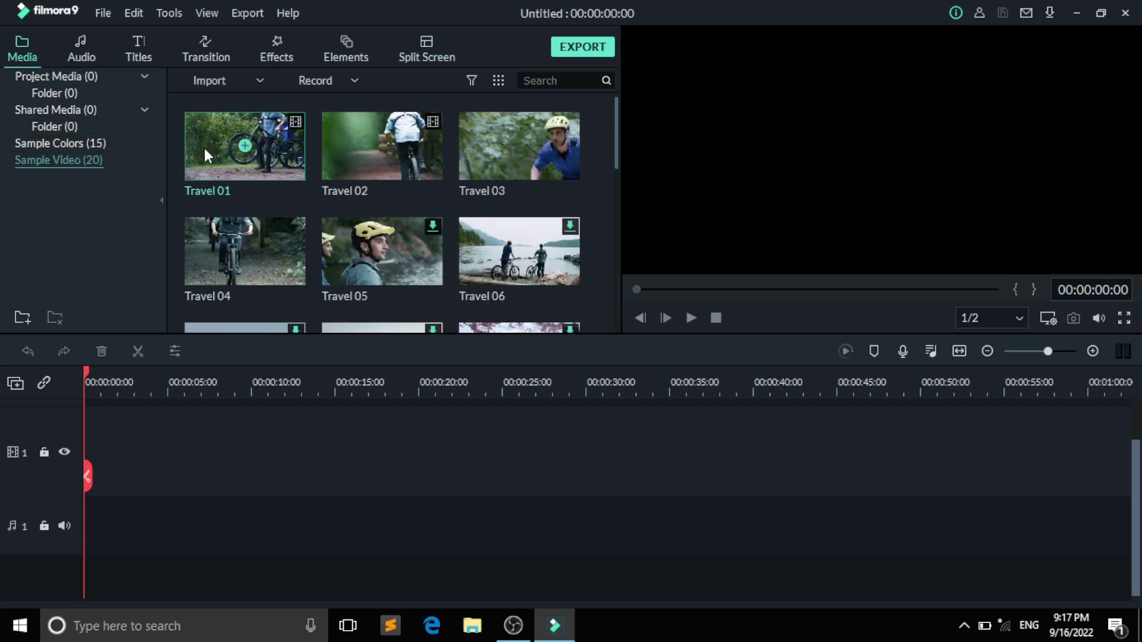
pyautogui.moveTo(205, 144)
pyautogui.mouseDown()
pyautogui.moveTo(76, 476)
pyautogui.moveTo(6, 472)
pyautogui.mouseUp()
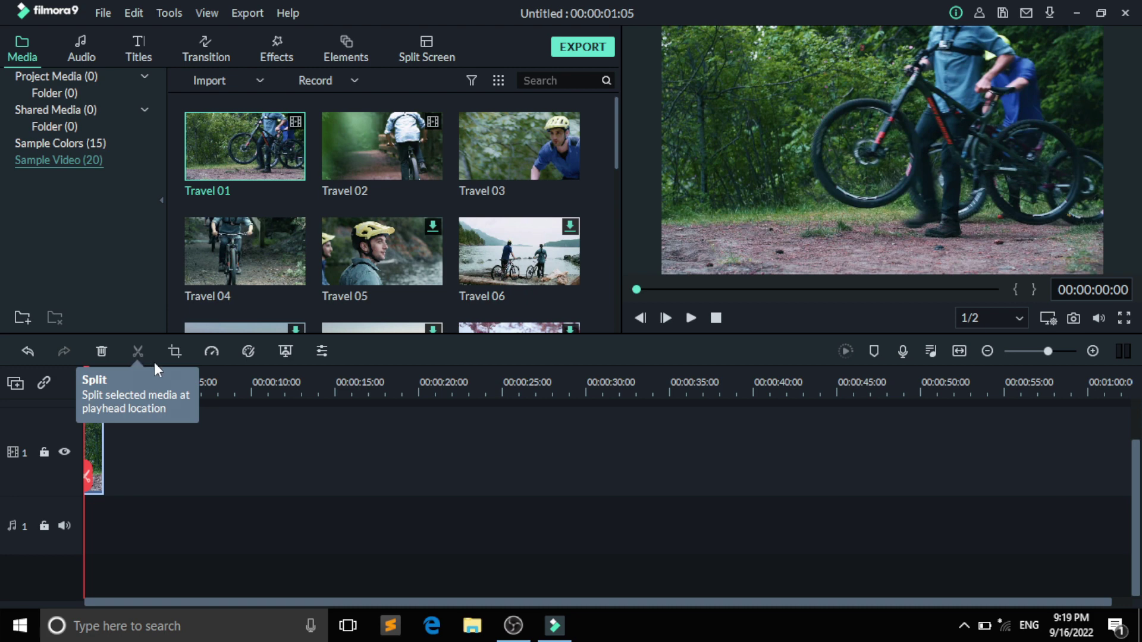
pyautogui.scroll(1, 195, 381)
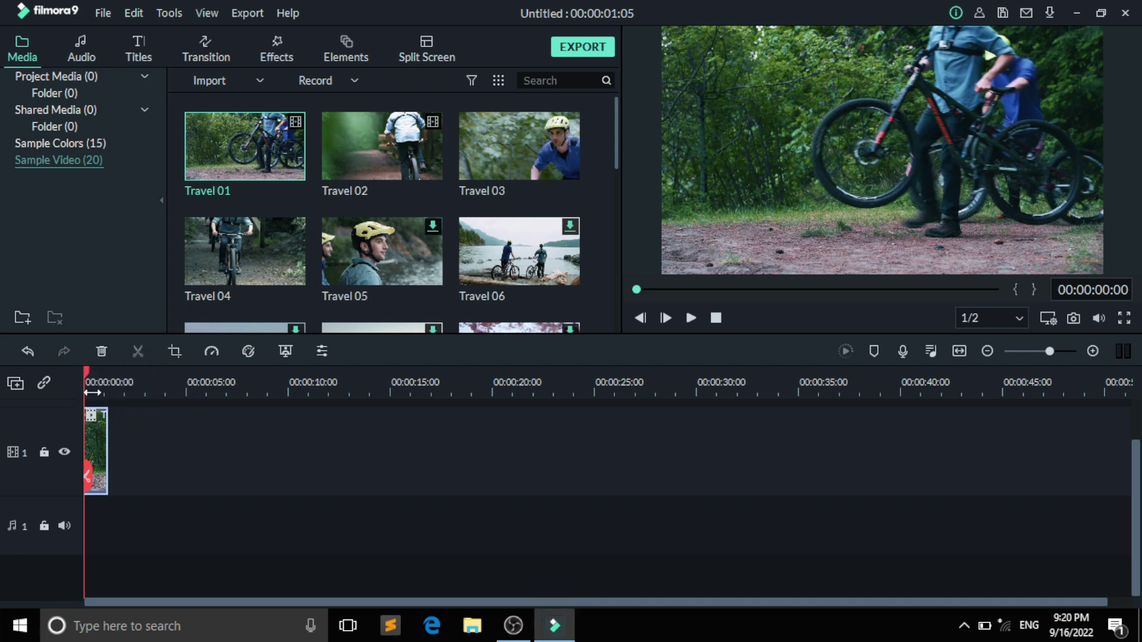
# - Crop Travel 01 to a 1165x655 box positioned at the top of the frame
pyautogui.click(174, 352)
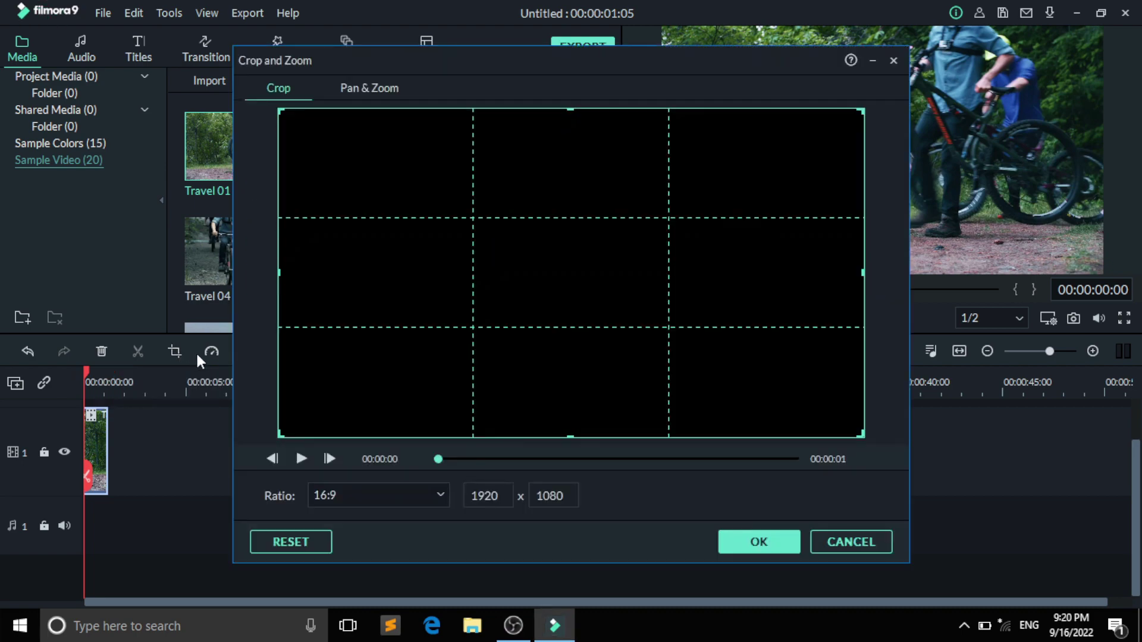
pyautogui.moveTo(282, 114); pyautogui.dragTo(509, 239)
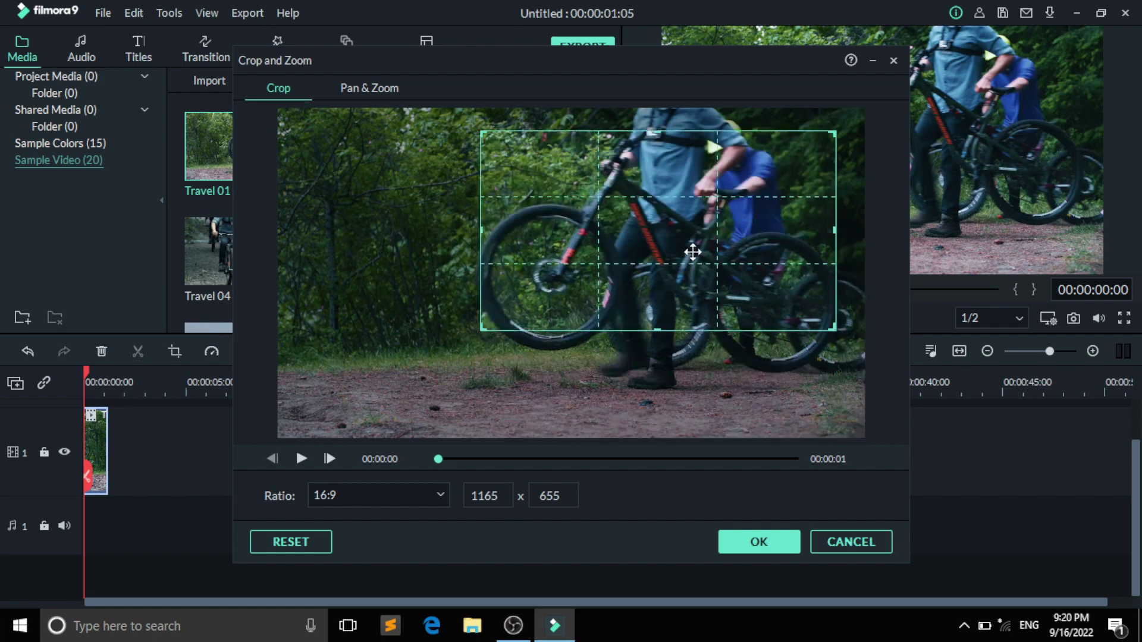
pyautogui.moveTo(724, 360); pyautogui.dragTo(679, 204)
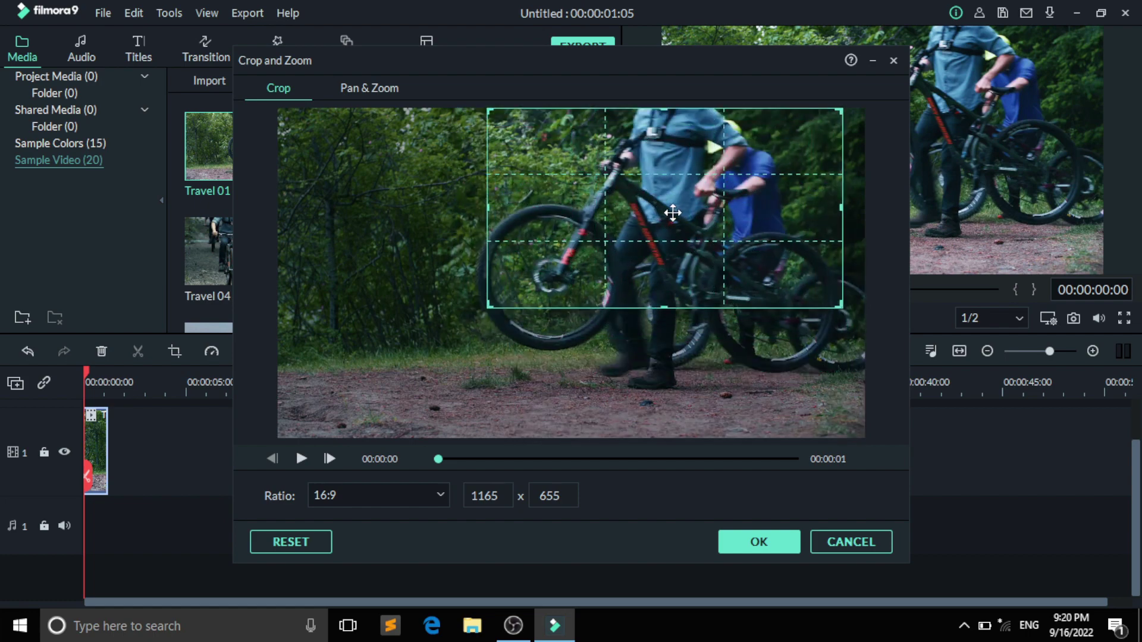
pyautogui.moveTo(672, 212); pyautogui.dragTo(675, 199)
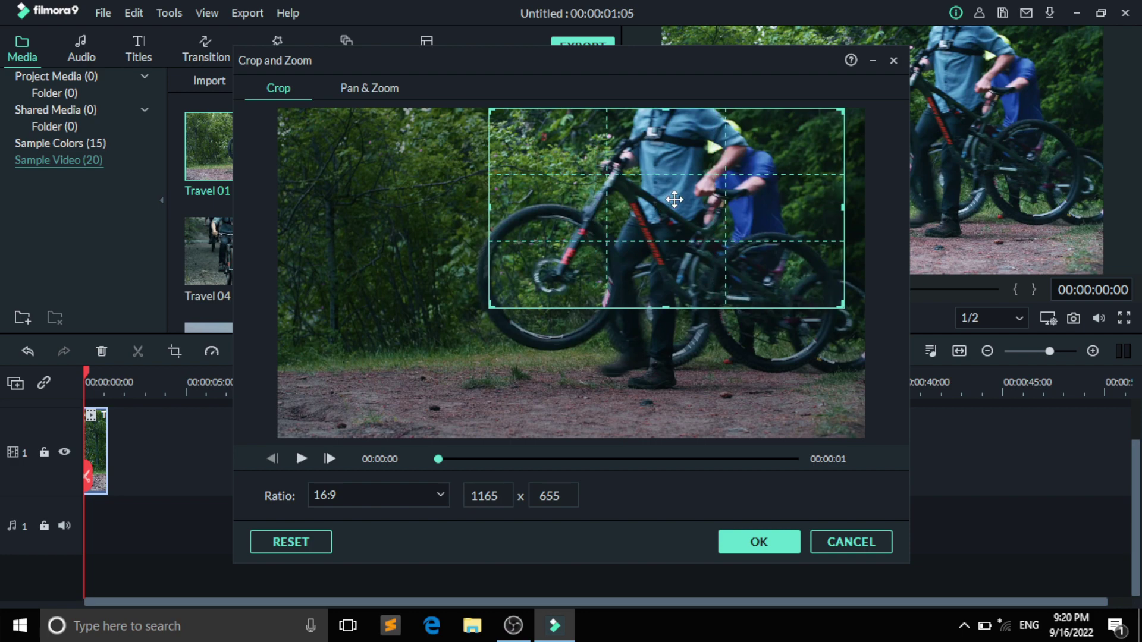
pyautogui.click(759, 542)
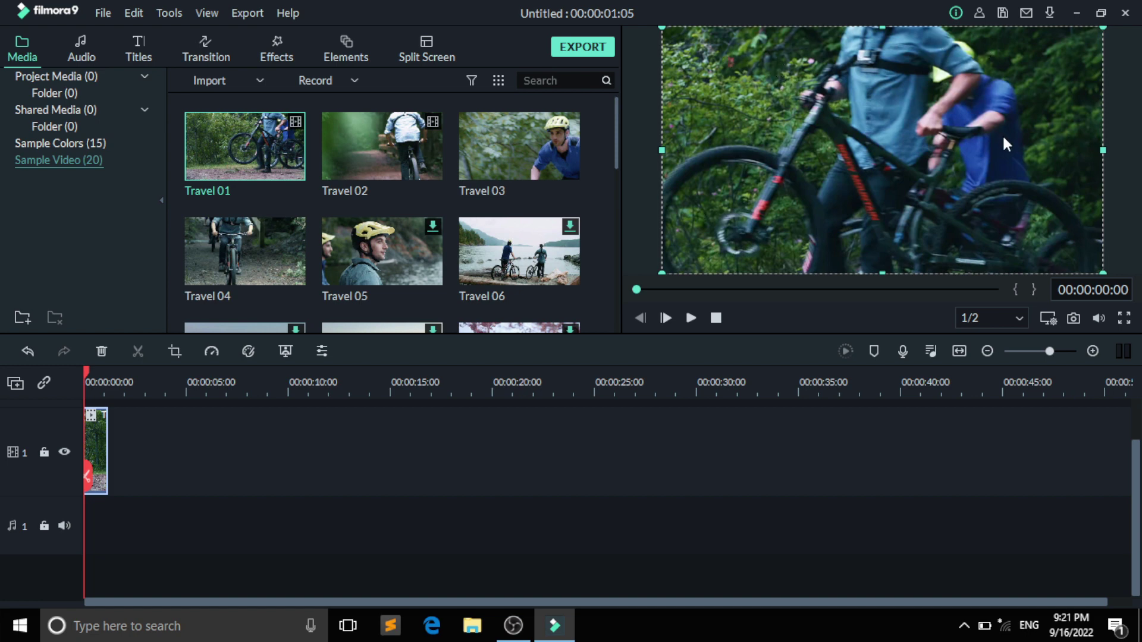
pyautogui.click(212, 350)
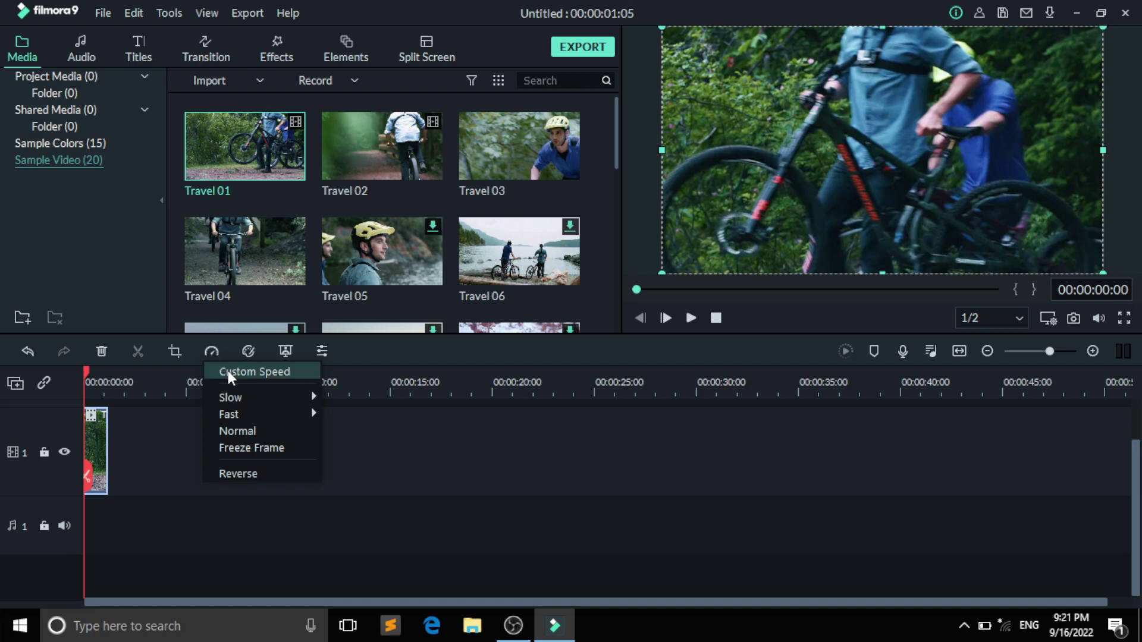
pyautogui.click(227, 370)
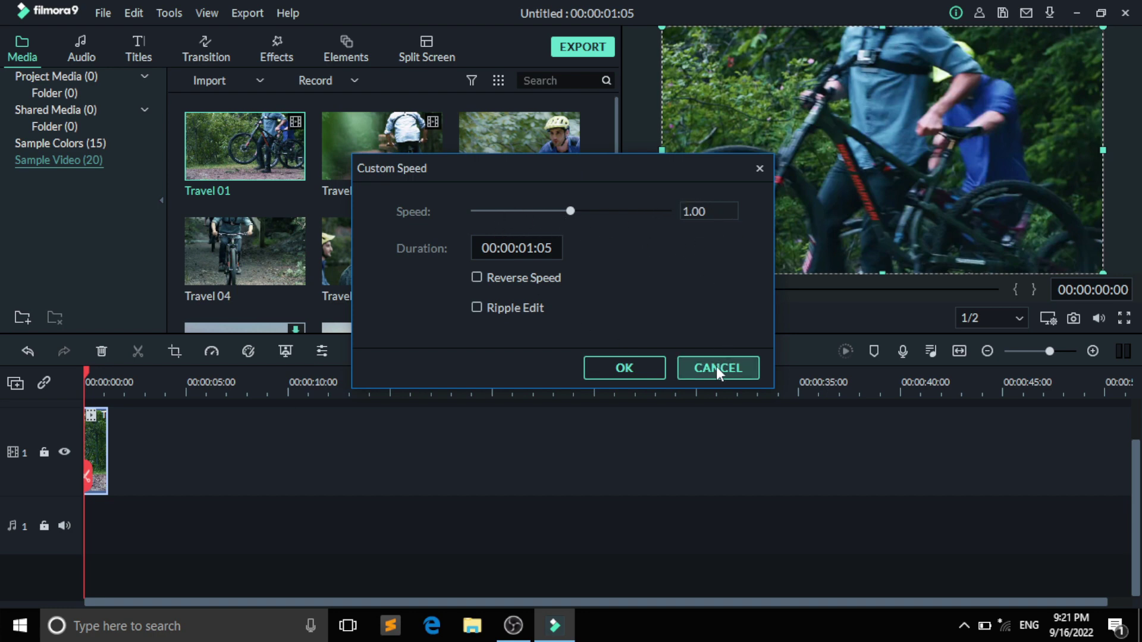
pyautogui.click(618, 371)
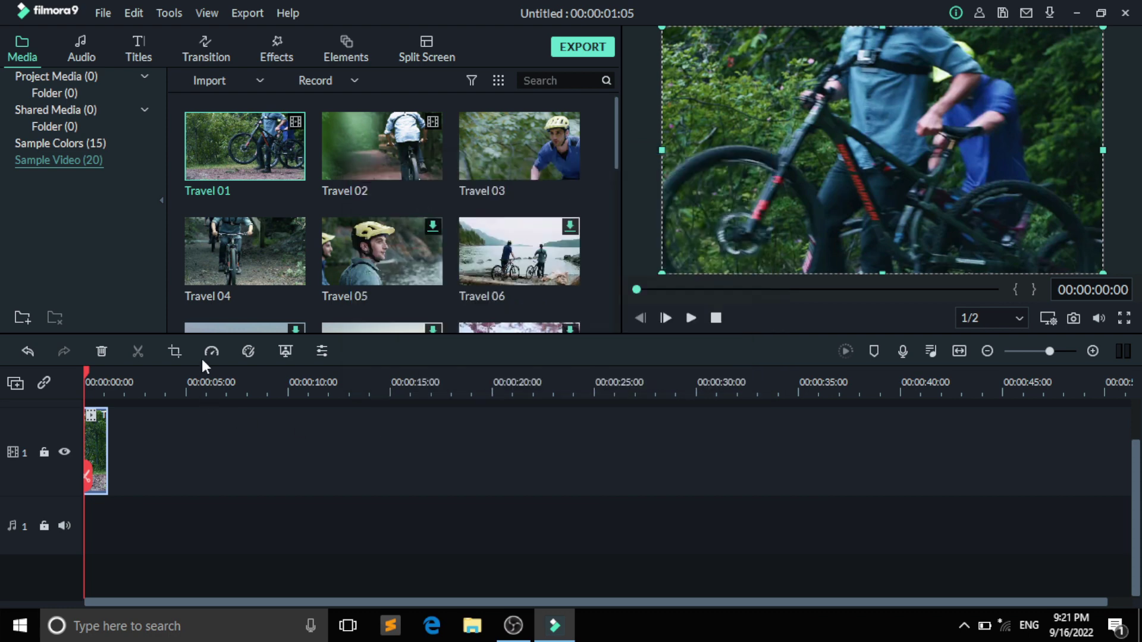
pyautogui.click(211, 350)
pyautogui.moveTo(230, 398)
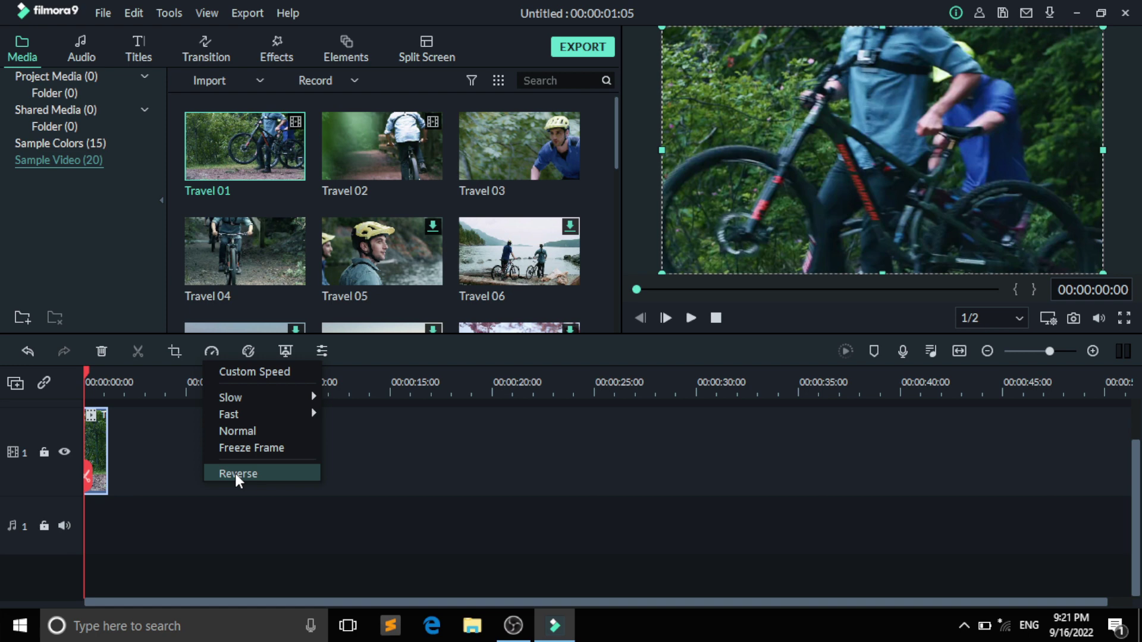
pyautogui.click(247, 349)
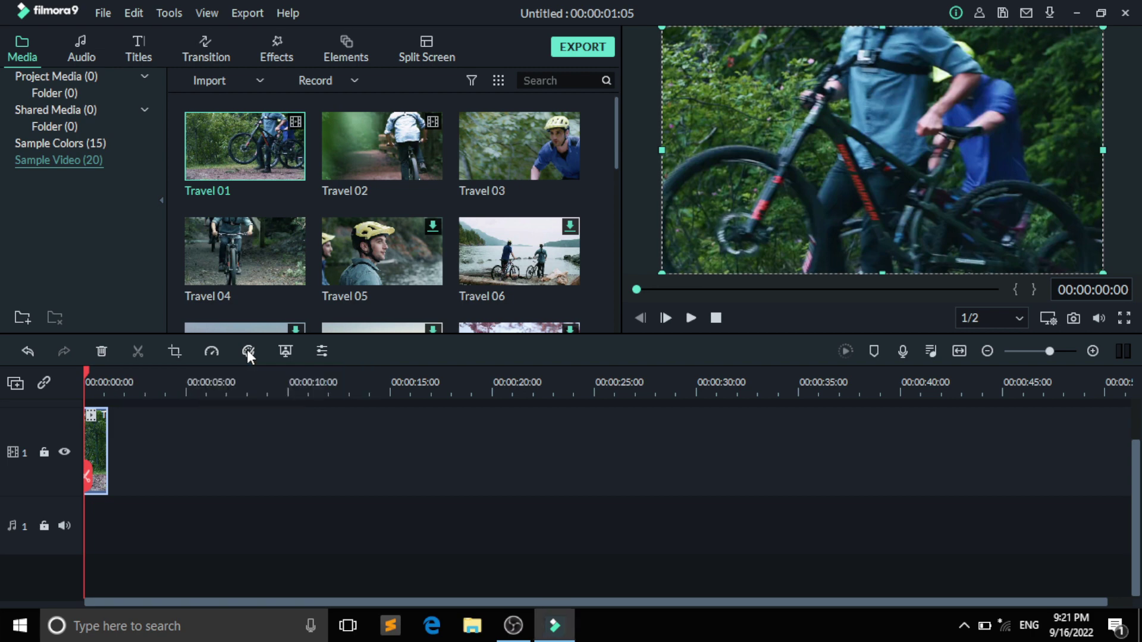
# - Open Advanced Color Correction and compare the Cool and Warm presets on the clip
pyautogui.click(247, 350)
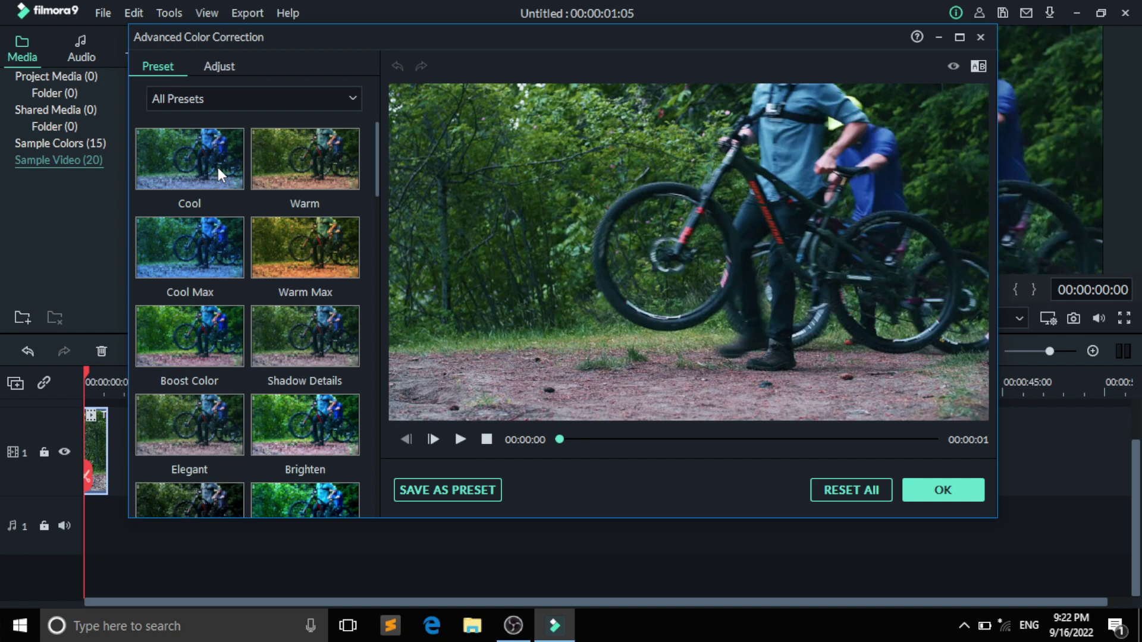
pyautogui.click(229, 168)
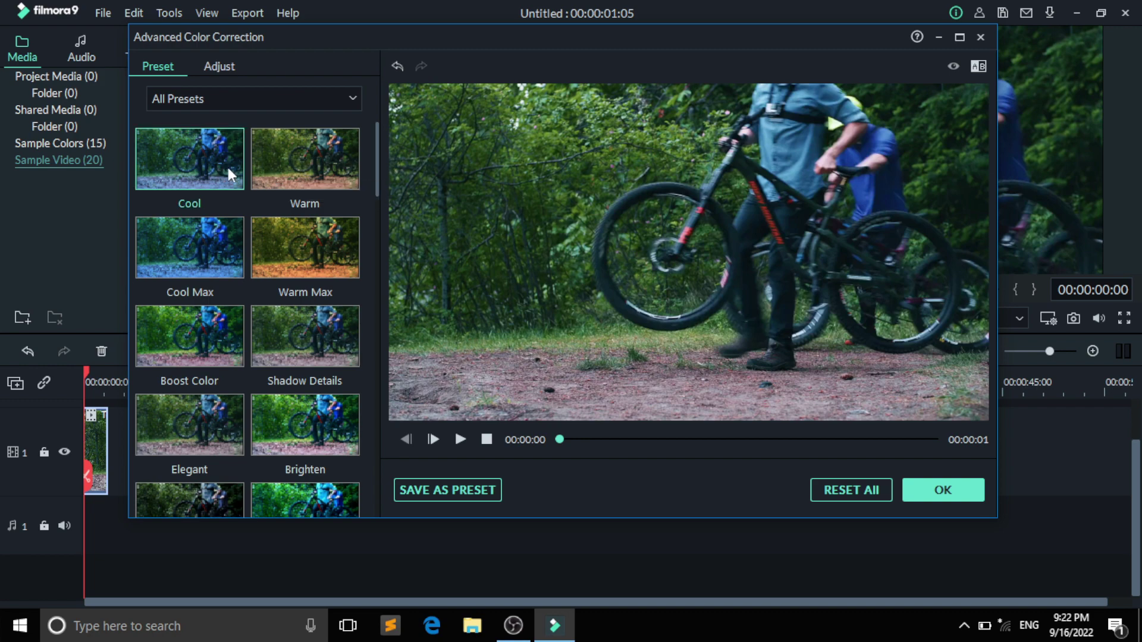
pyautogui.click(272, 163)
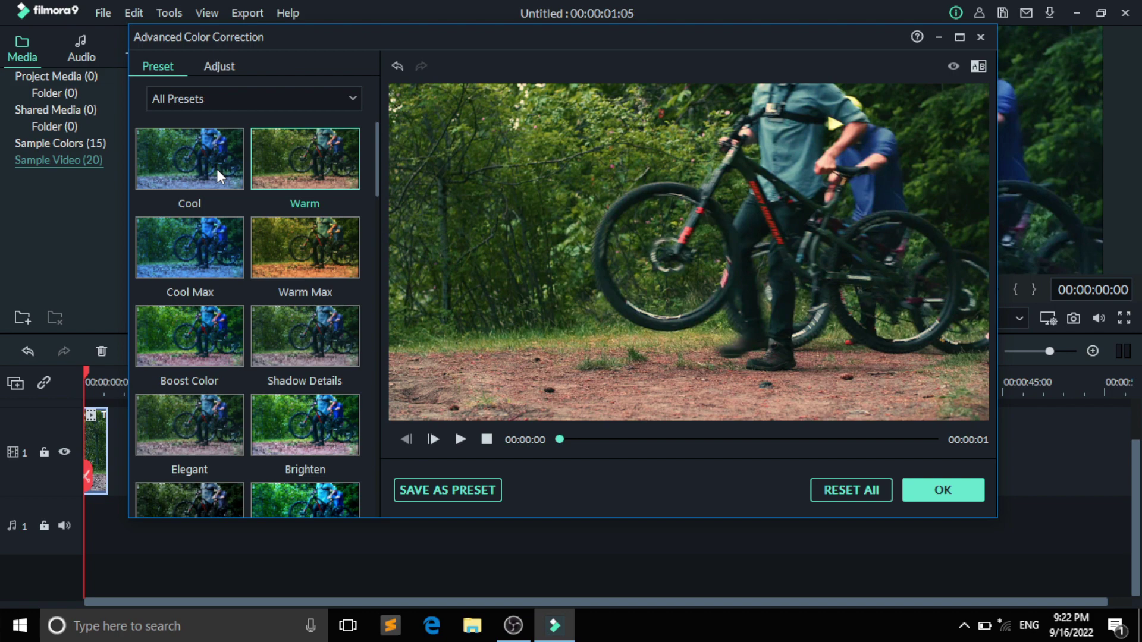
pyautogui.click(216, 169)
pyautogui.click(259, 167)
pyautogui.click(233, 167)
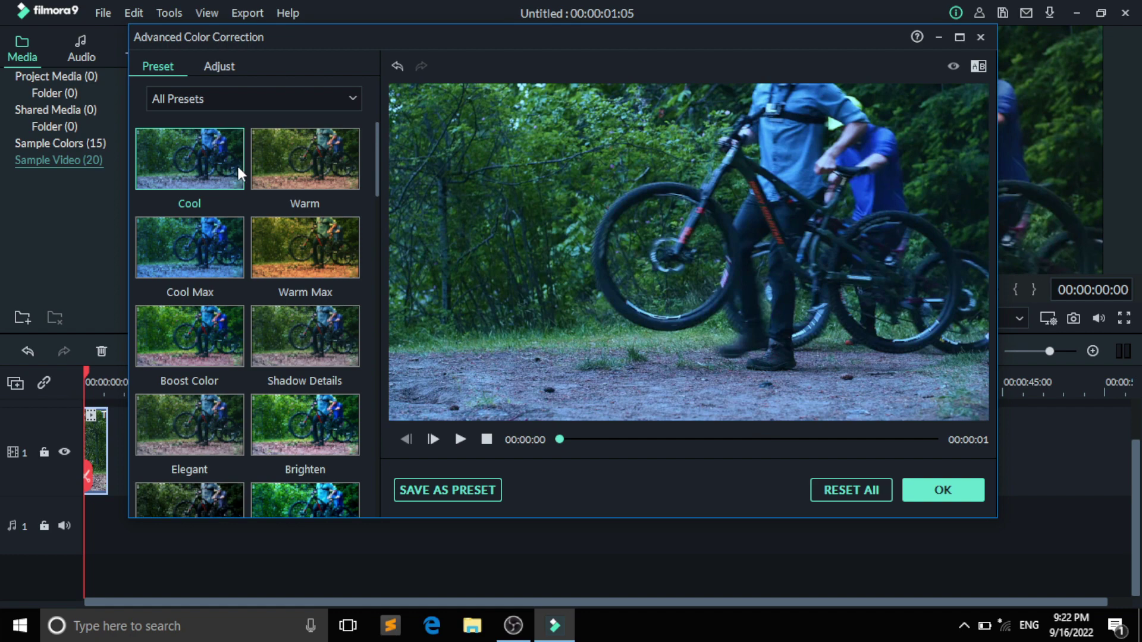
pyautogui.click(270, 167)
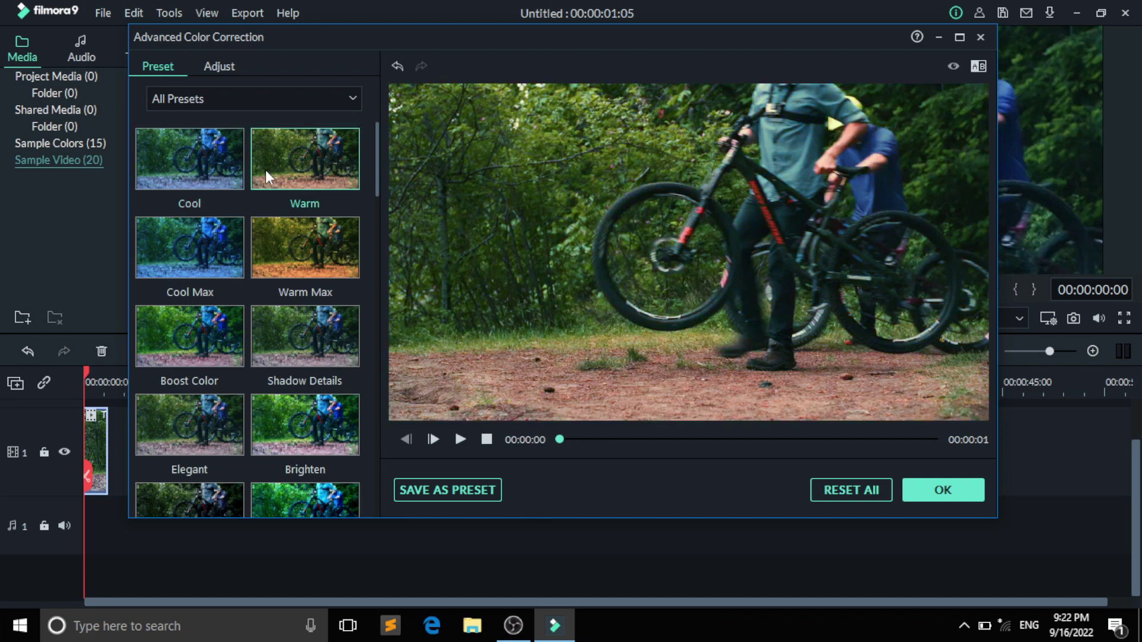
pyautogui.click(212, 181)
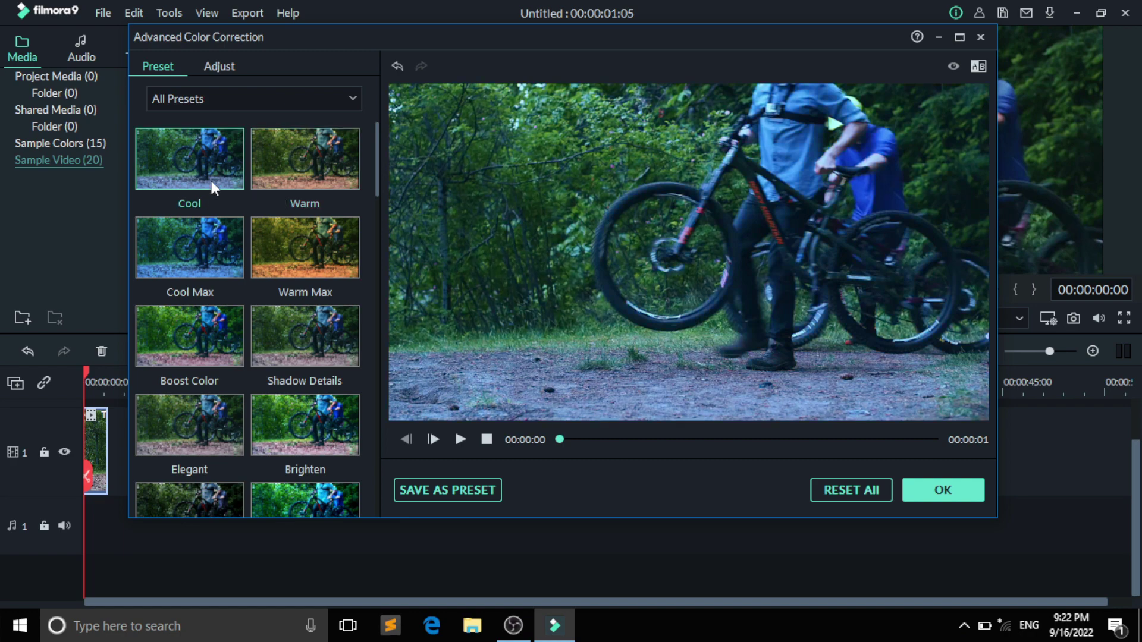
pyautogui.click(284, 176)
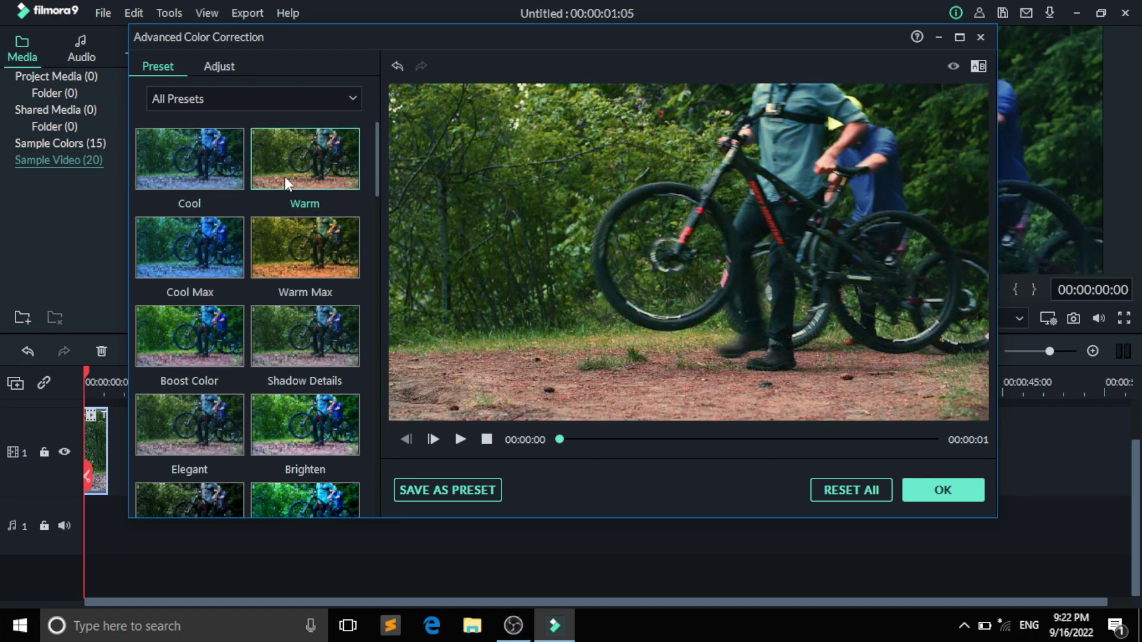
# - Try Cool Max and Warm Max, settle on Boost Color, then close the window
pyautogui.click(222, 248)
pyautogui.click(269, 255)
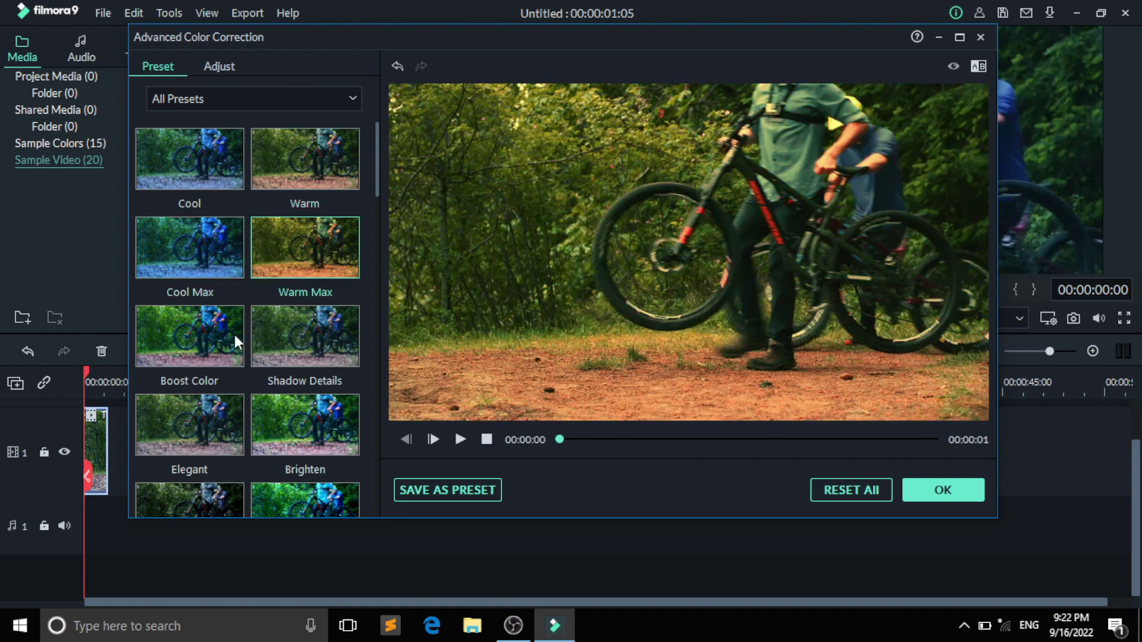
pyautogui.click(216, 334)
pyautogui.click(210, 64)
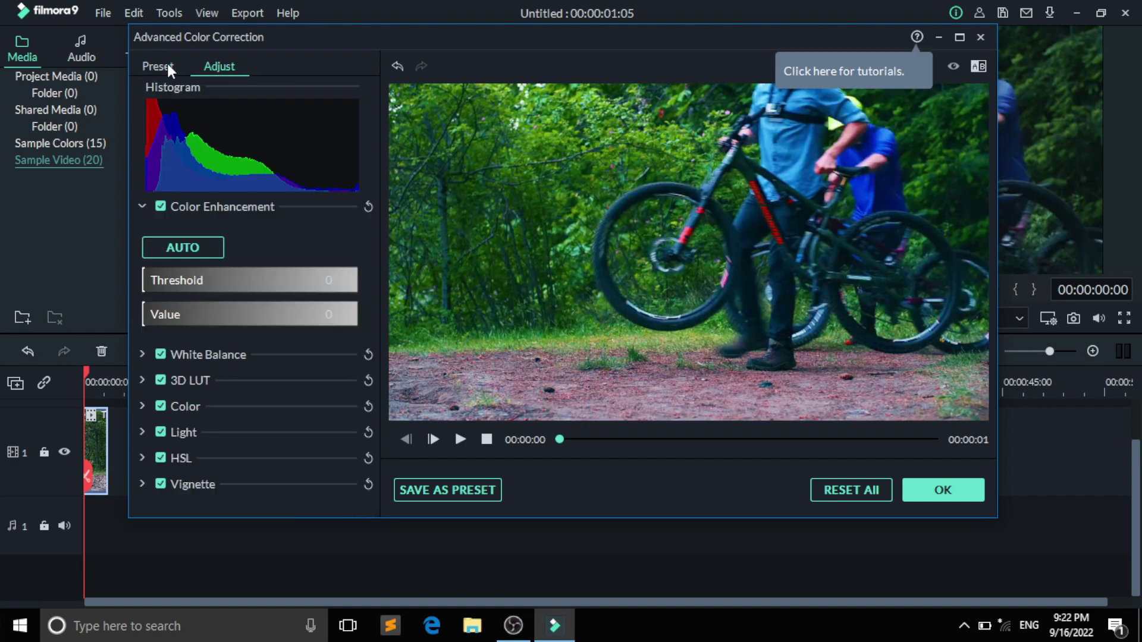
pyautogui.click(164, 63)
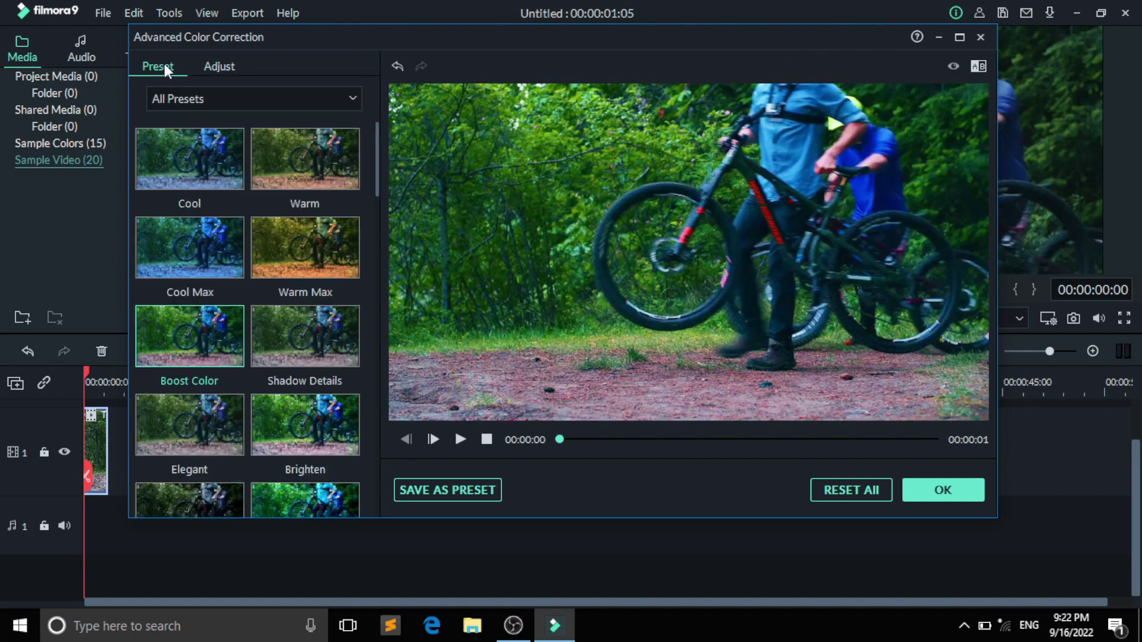
pyautogui.click(980, 35)
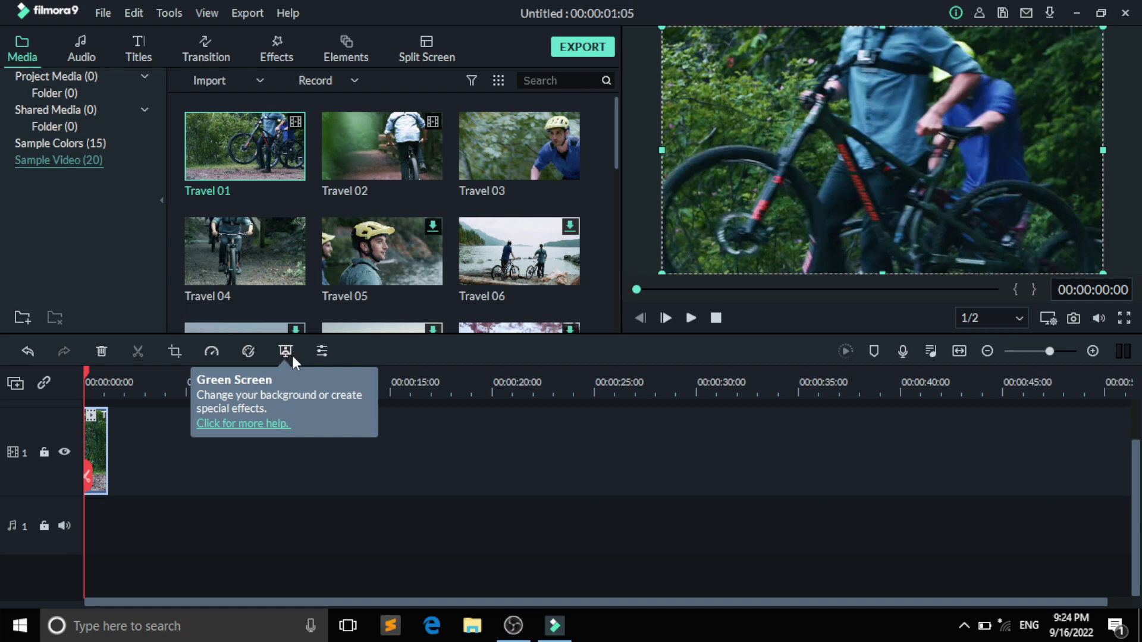
# - Open the clip's Edit panel and expand and collapse Transform, Stabilization, Chroma Key, Lens Correction and Drop Shadow
pyautogui.click(322, 350)
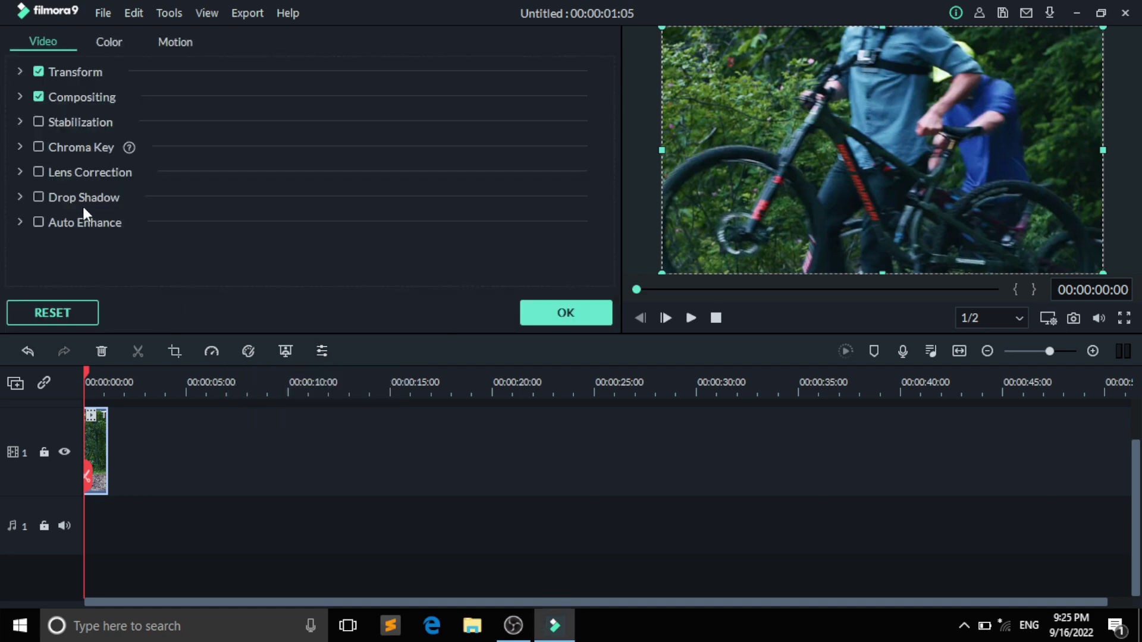
pyautogui.click(19, 72)
pyautogui.click(19, 72)
pyautogui.click(20, 122)
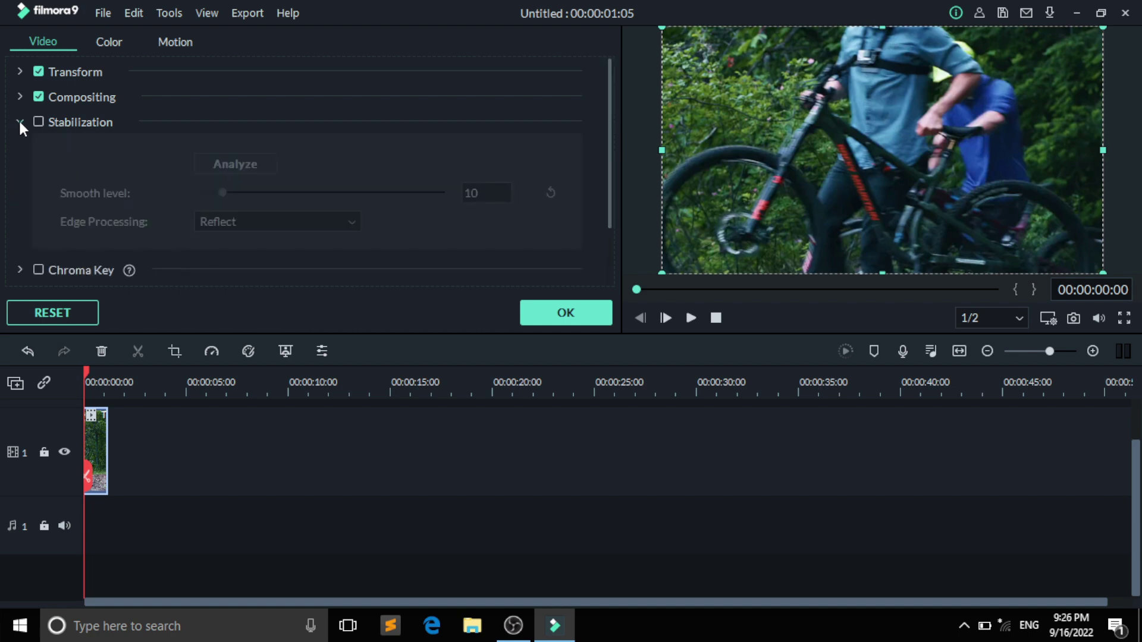
pyautogui.click(19, 122)
pyautogui.click(20, 147)
pyautogui.click(20, 147)
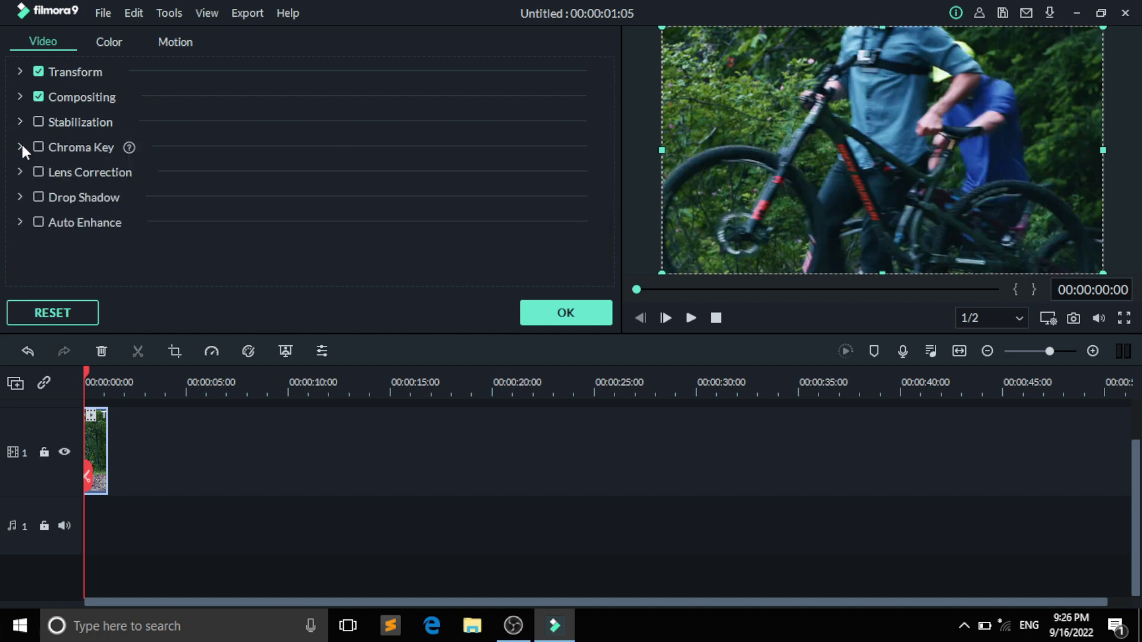
pyautogui.click(23, 172)
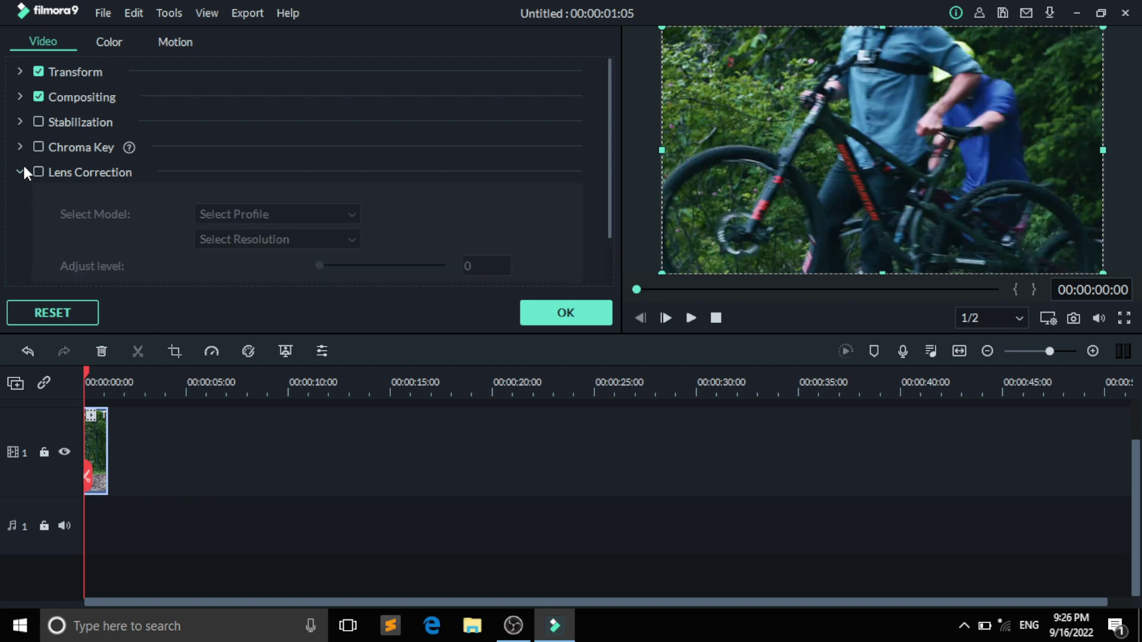
pyautogui.click(21, 172)
pyautogui.click(21, 196)
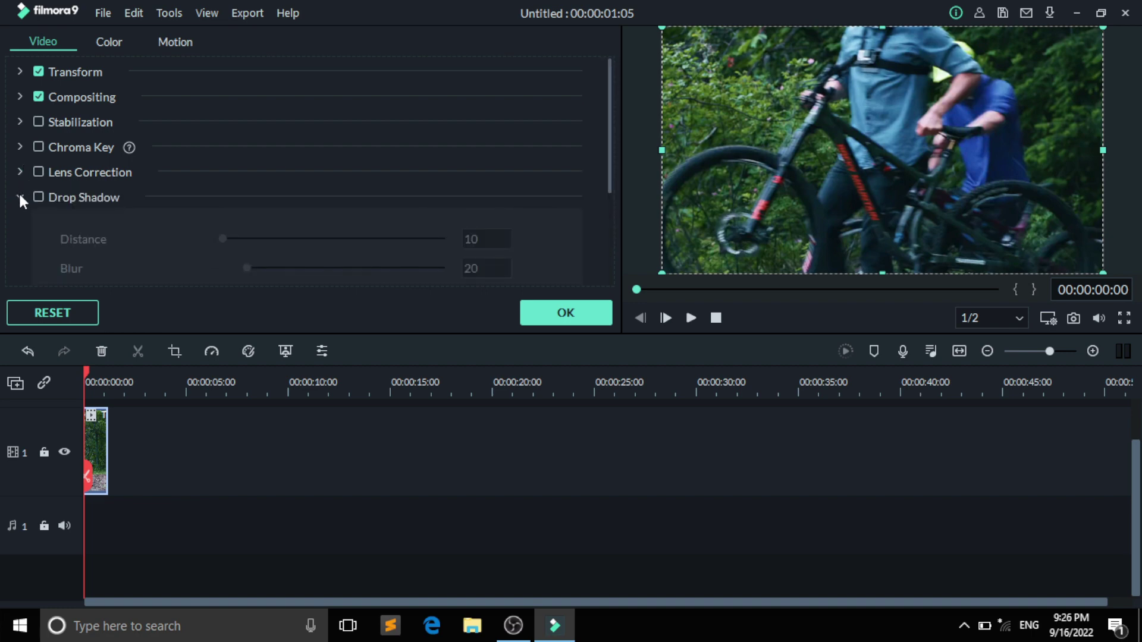
pyautogui.click(20, 197)
# - Look over the clip's Color settings, then bring up the Motion animation presets
pyautogui.click(94, 42)
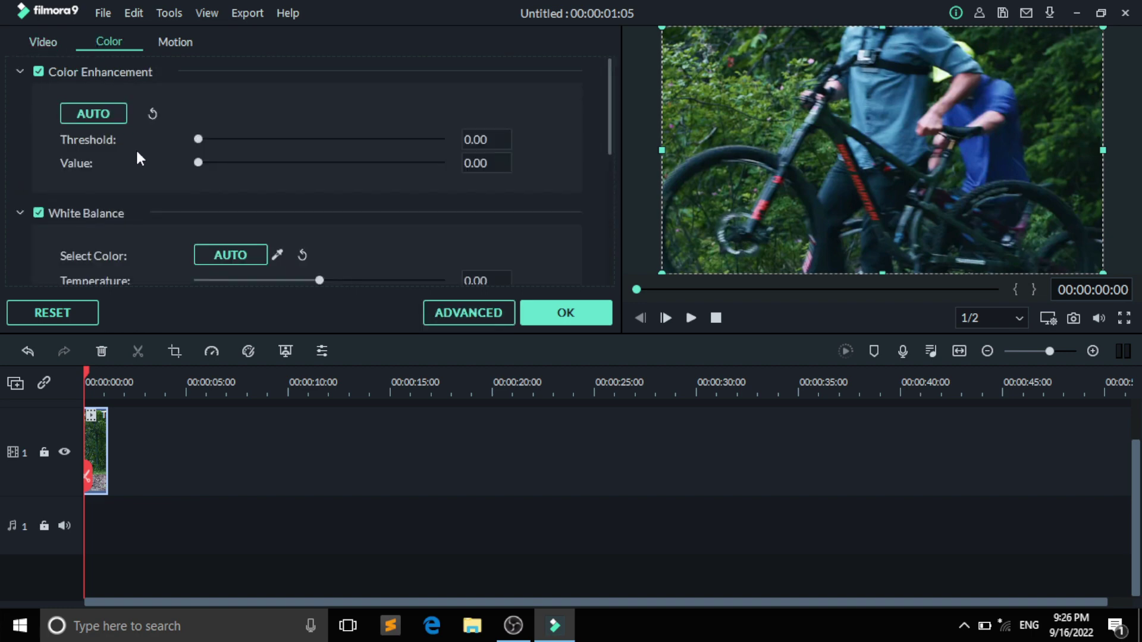
pyautogui.scroll(-5, 138, 158)
pyautogui.scroll(5, 137, 158)
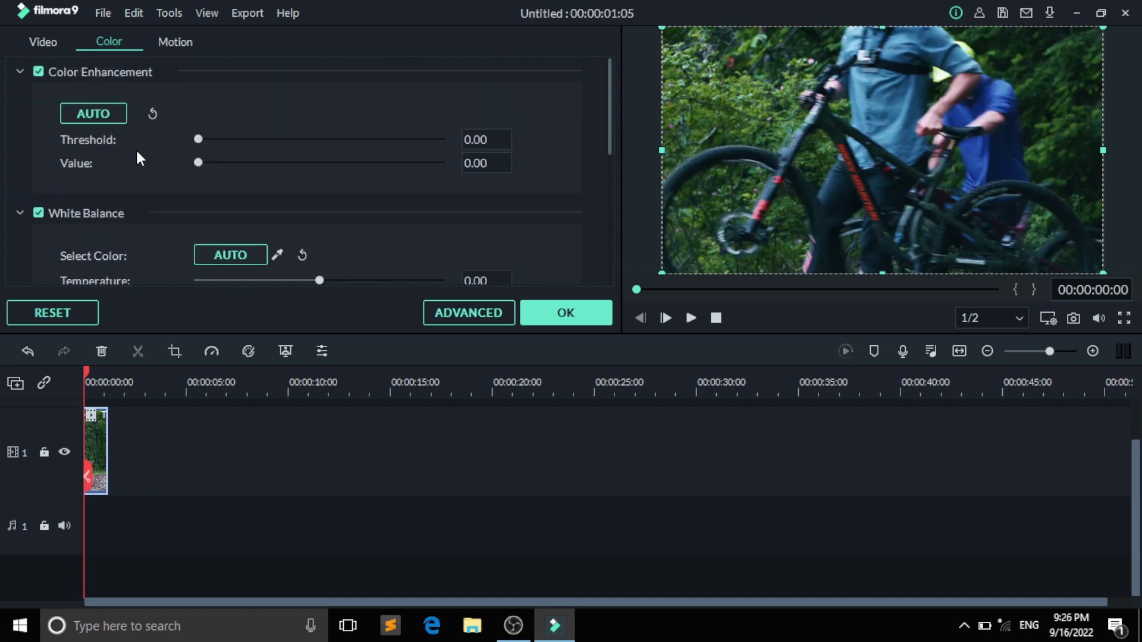
pyautogui.click(176, 43)
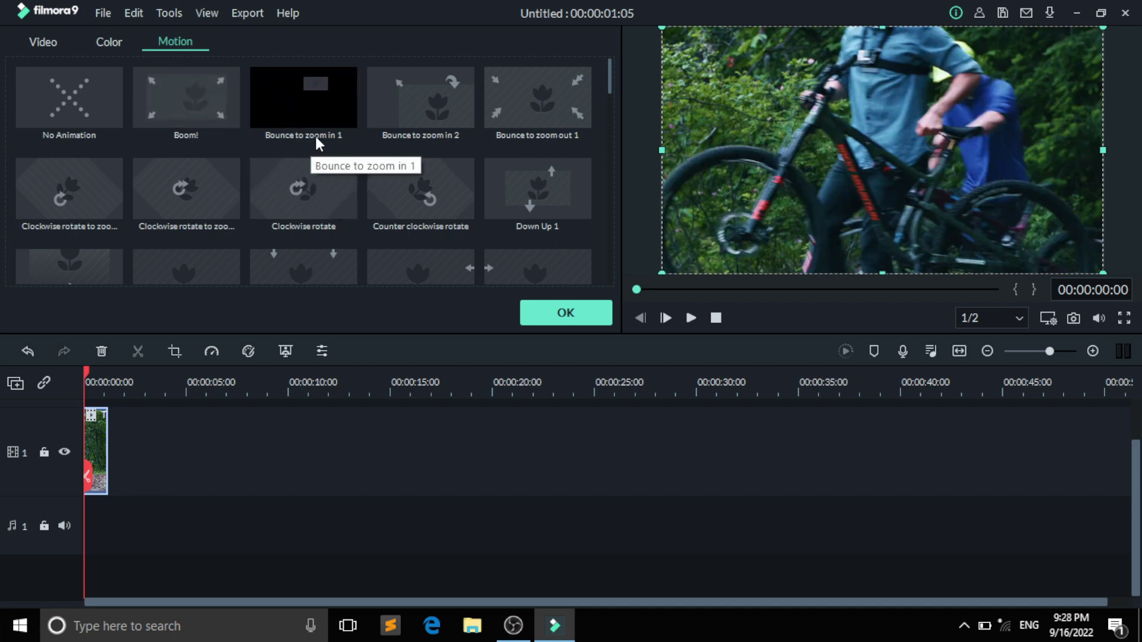
# - Apply the Boom! motion preset to Travel 01 and exit to the Sample Video library
pyautogui.doubleClick(227, 103)
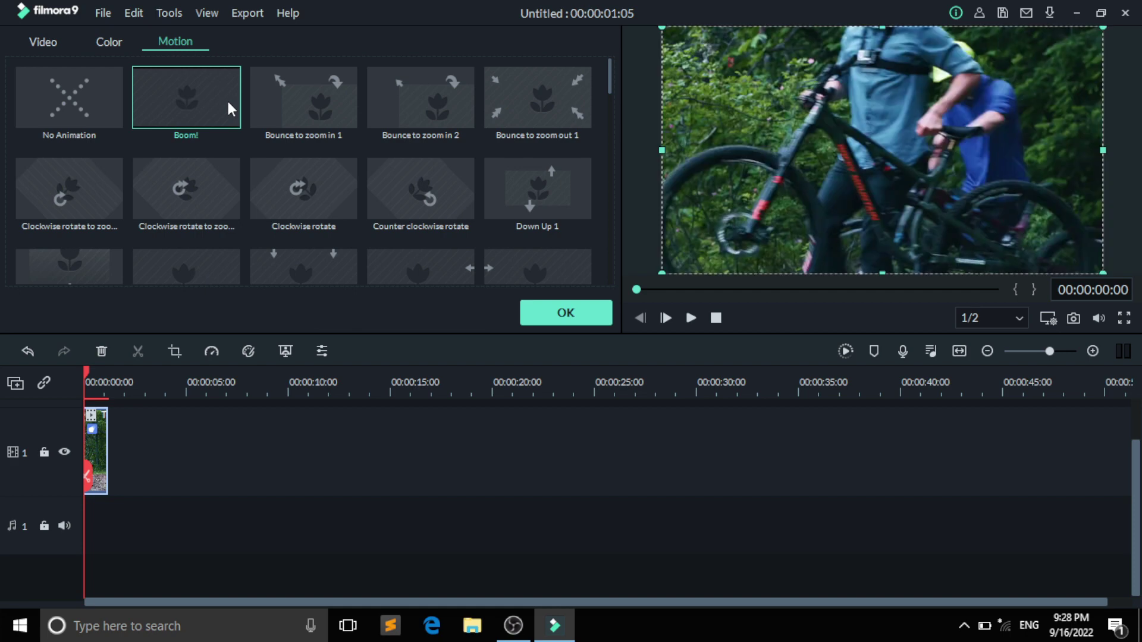
pyautogui.scroll(-5, 442, 187)
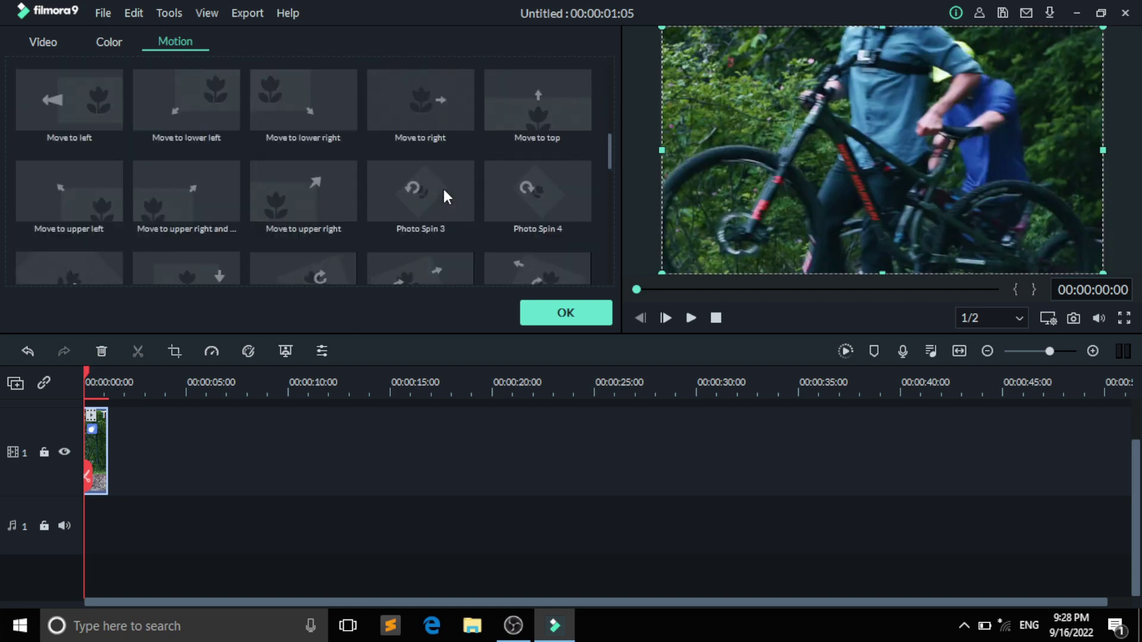
pyautogui.press('Return')
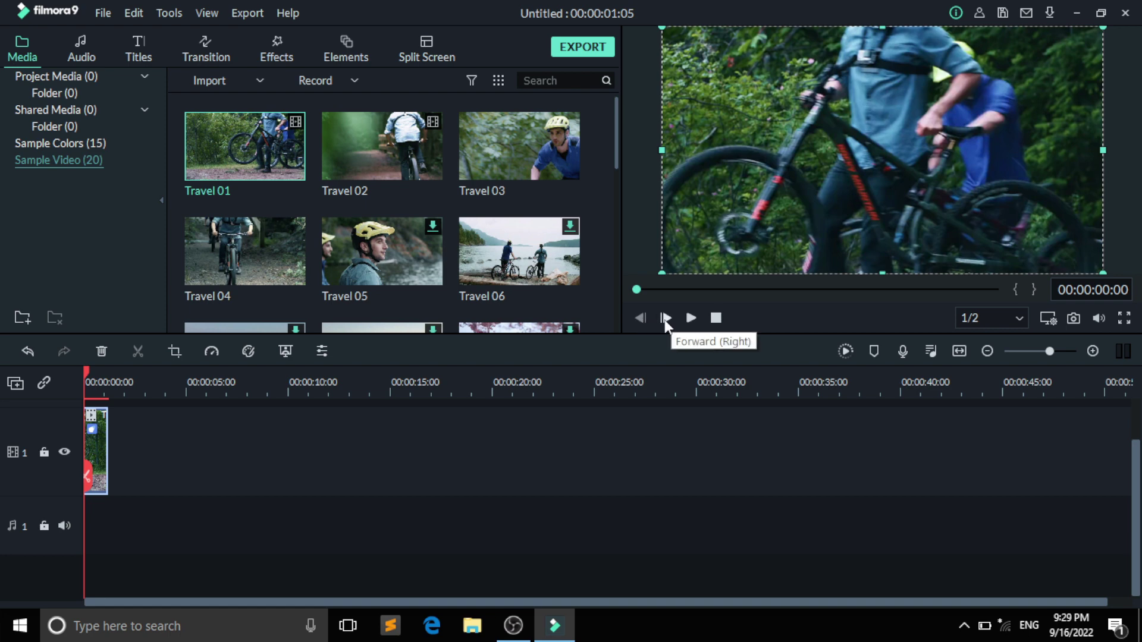
# - Play the Boom! animation, then scrub the playhead to 00:00:00:14 and back to 00:00:00:09
pyautogui.click(717, 319)
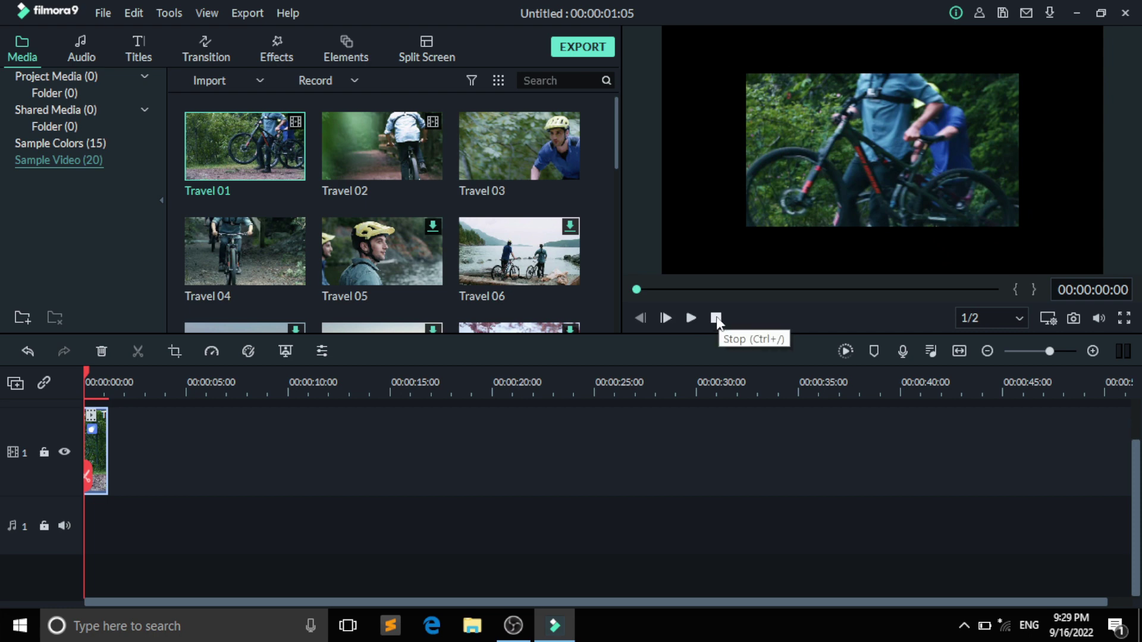
pyautogui.click(113, 374)
pyautogui.press('Left')
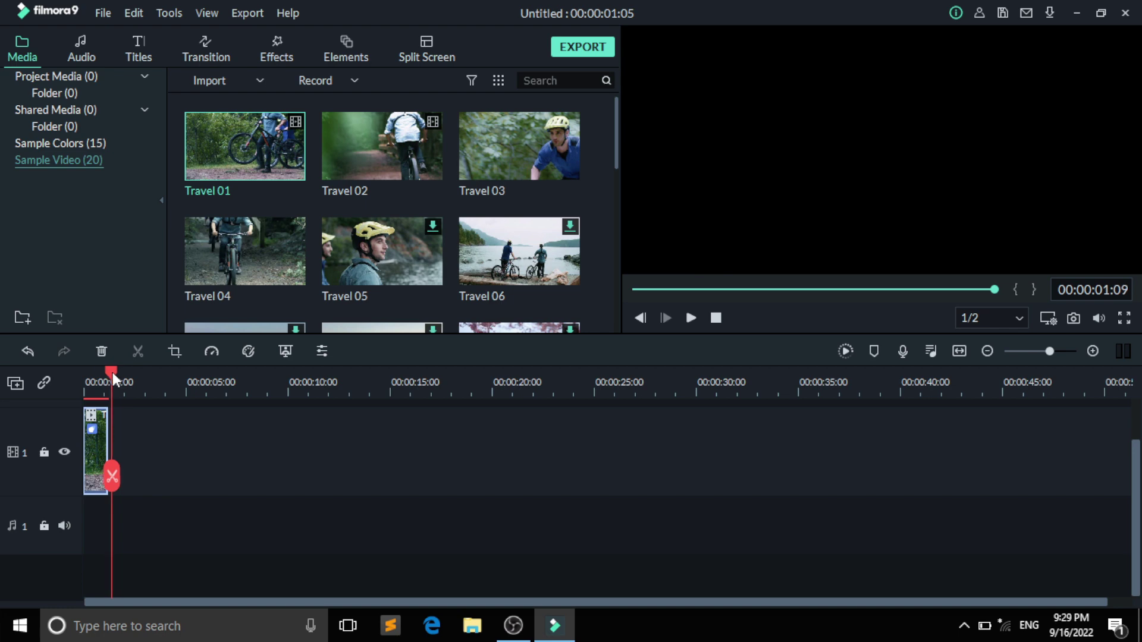
pyautogui.click(716, 317)
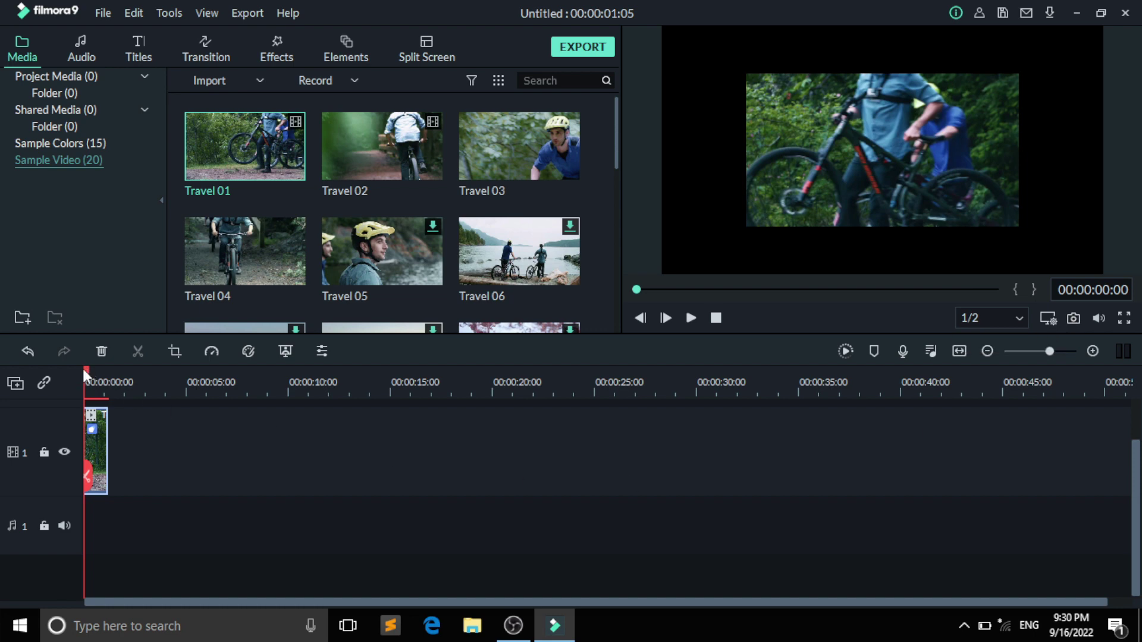
pyautogui.moveTo(83, 369); pyautogui.dragTo(96, 372)
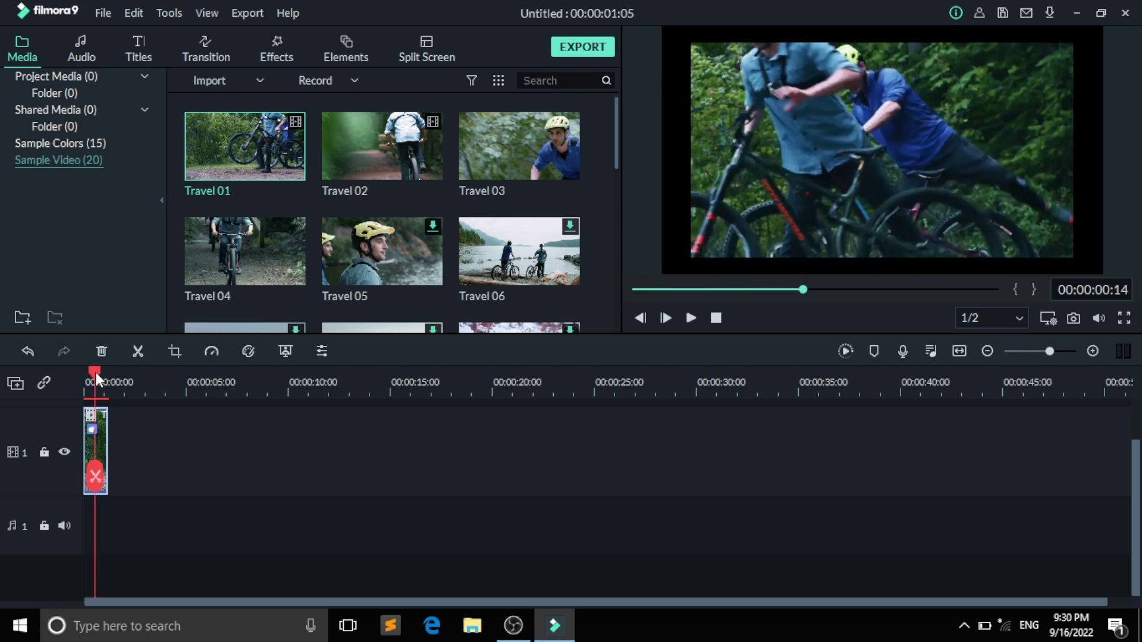
pyautogui.moveTo(95, 372); pyautogui.dragTo(91, 372)
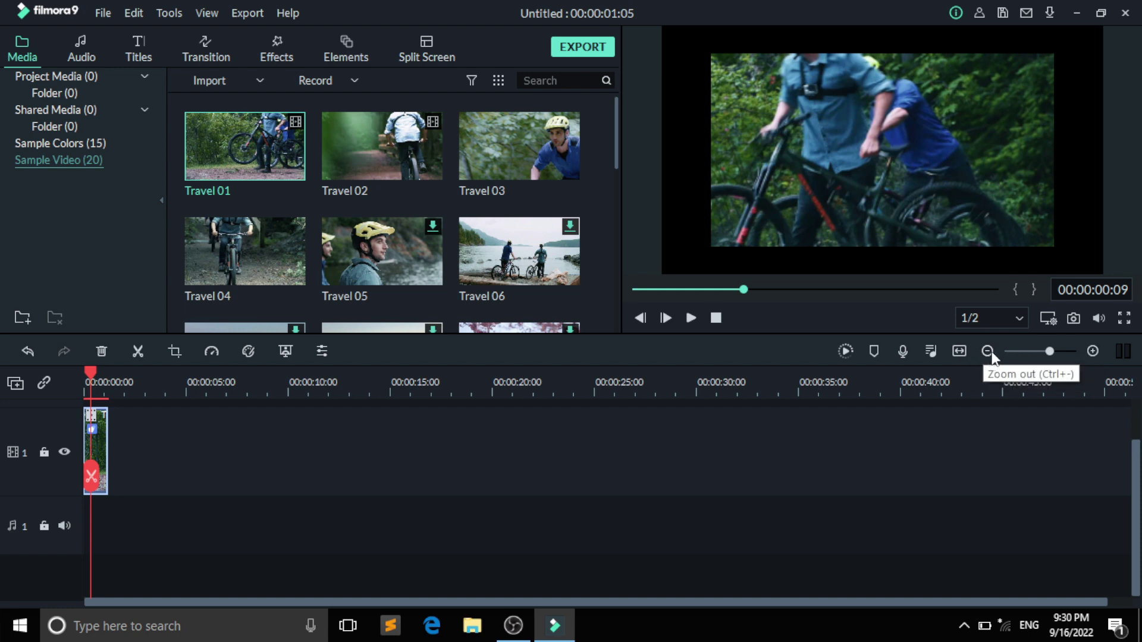
# - Nudge the timeline zoom slider slightly right to widen the time ruler
pyautogui.moveTo(1050, 351); pyautogui.dragTo(1052, 351)
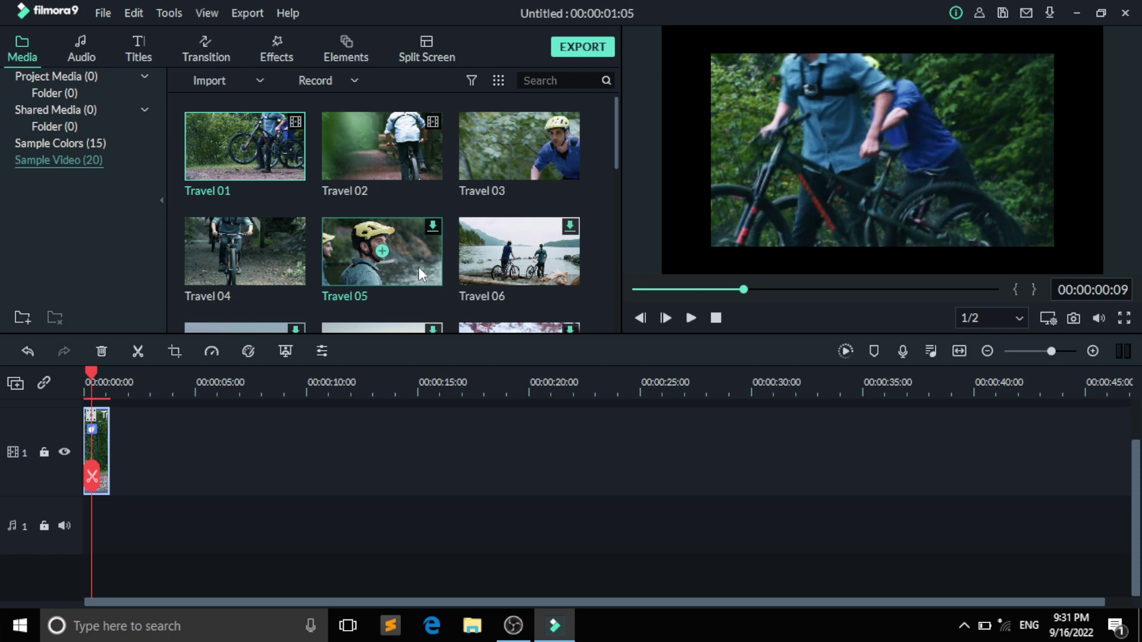
pyautogui.scroll(-5, 419, 266)
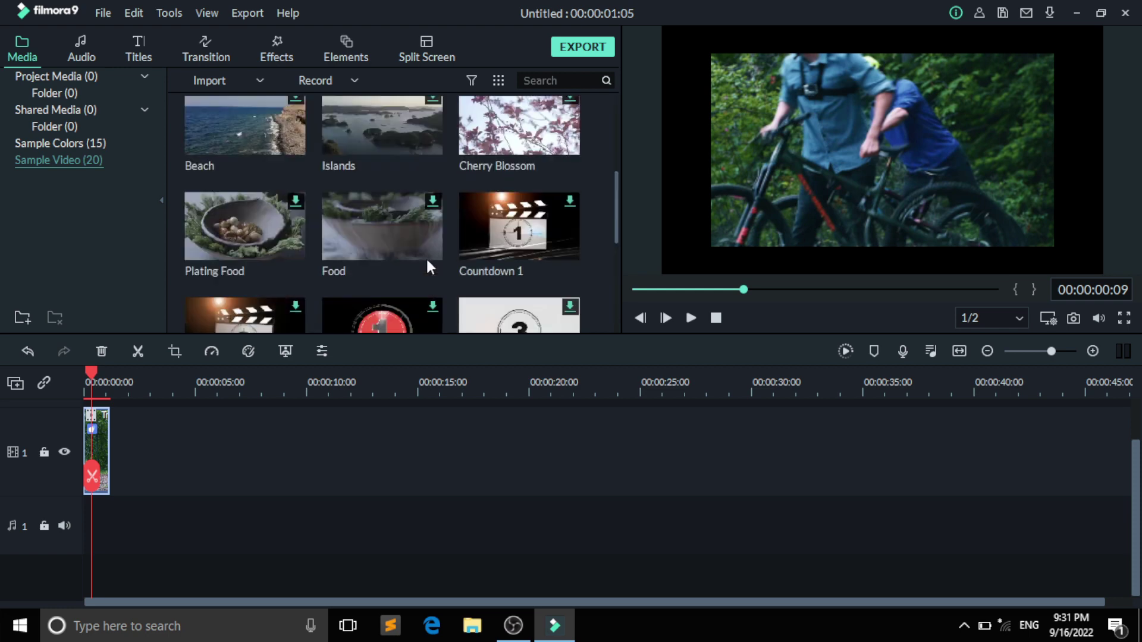
pyautogui.scroll(5, 467, 250)
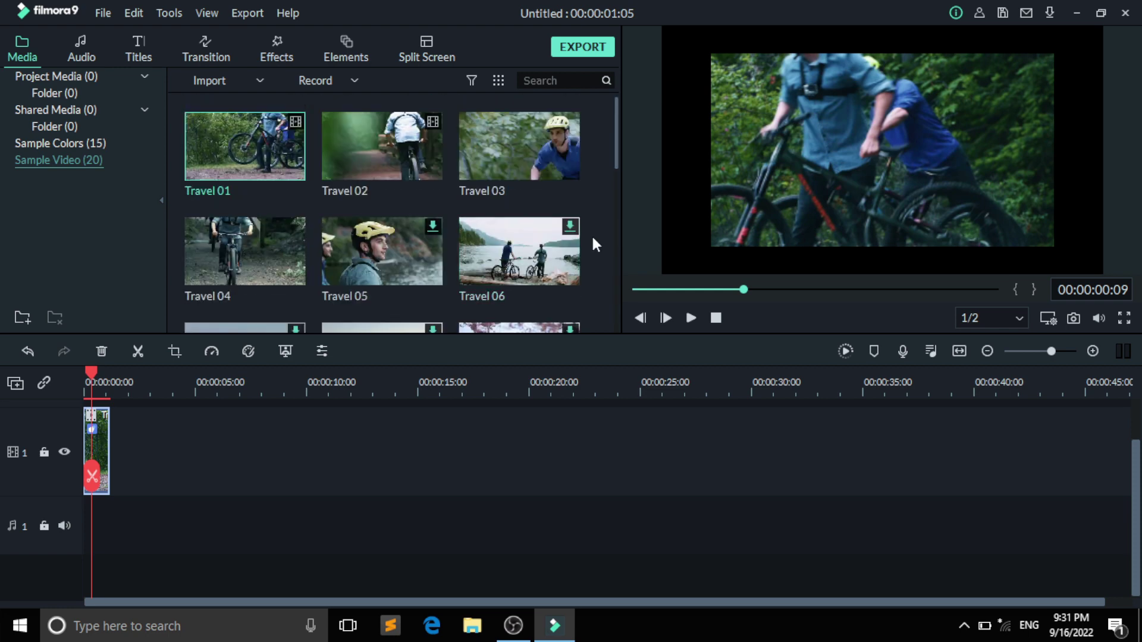